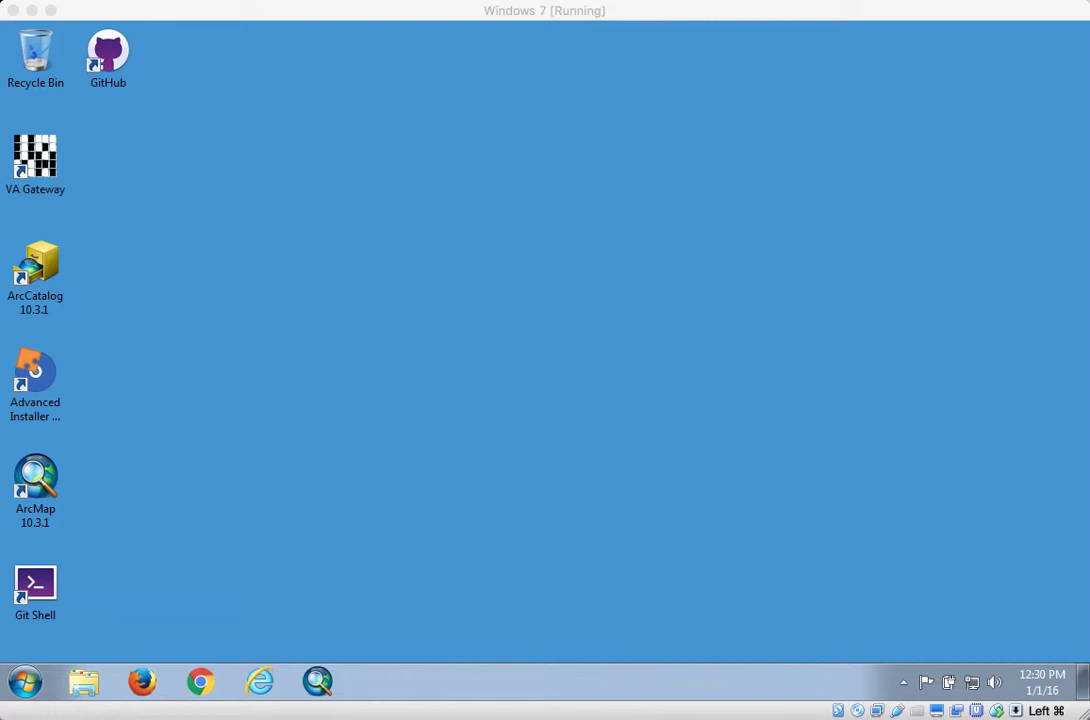
Step: Start ArcMap, dismiss the Getting Started dialog to get an empty map, and reposition its window on the desktop
click(319, 683)
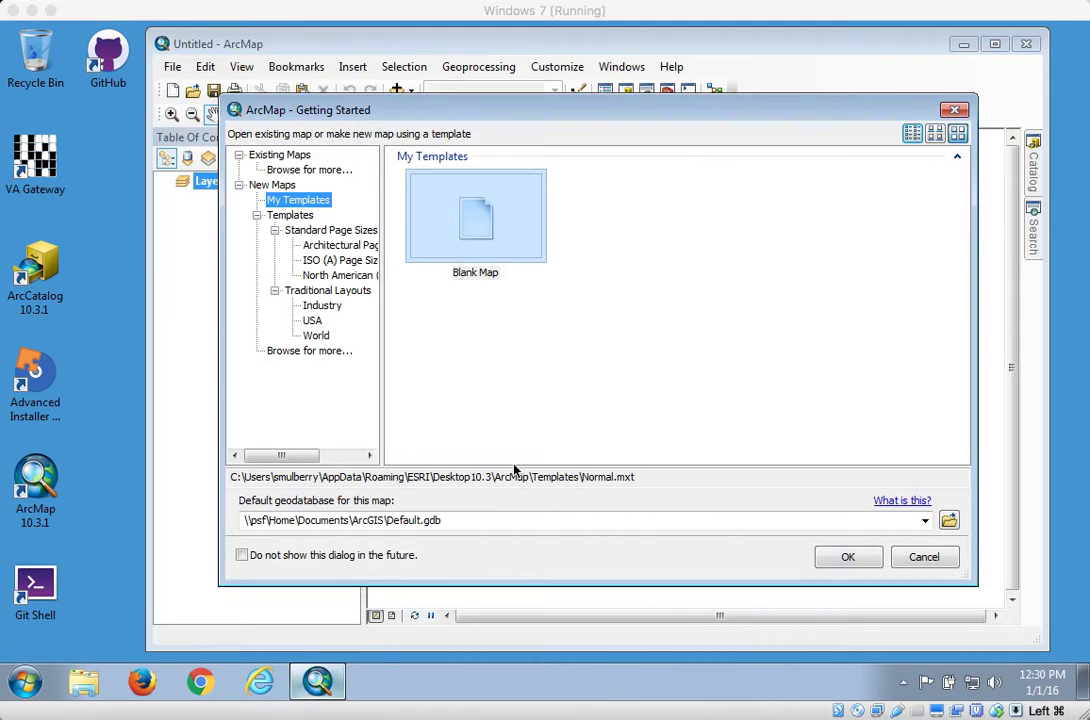
click(936, 561)
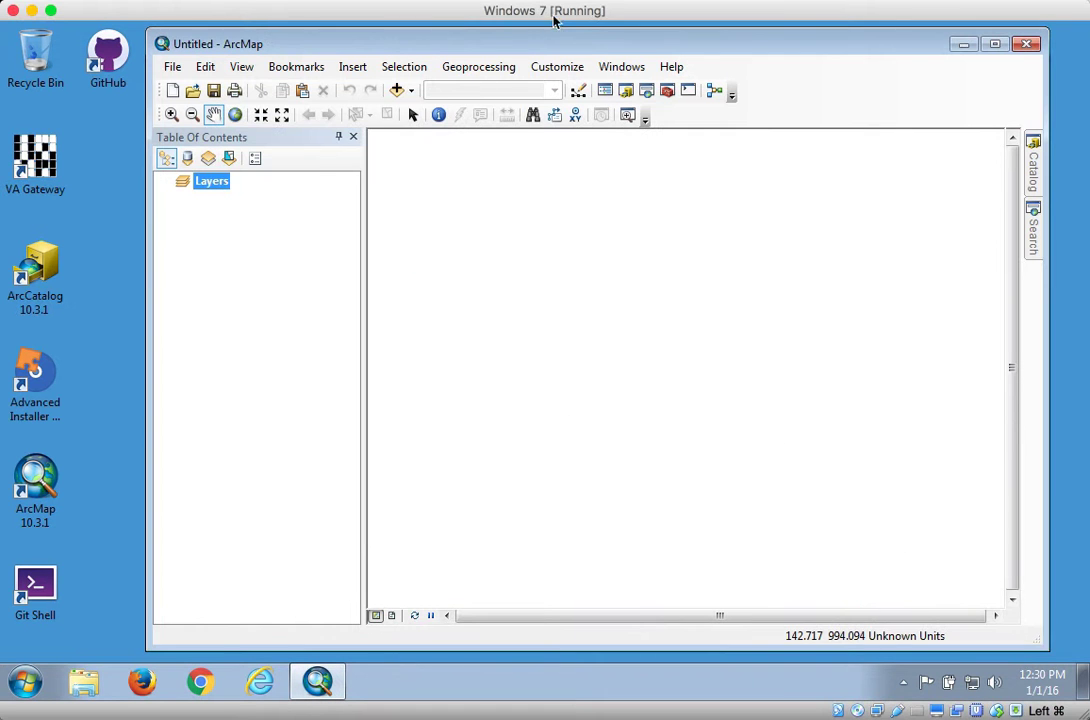
drag(617, 46, 647, 43)
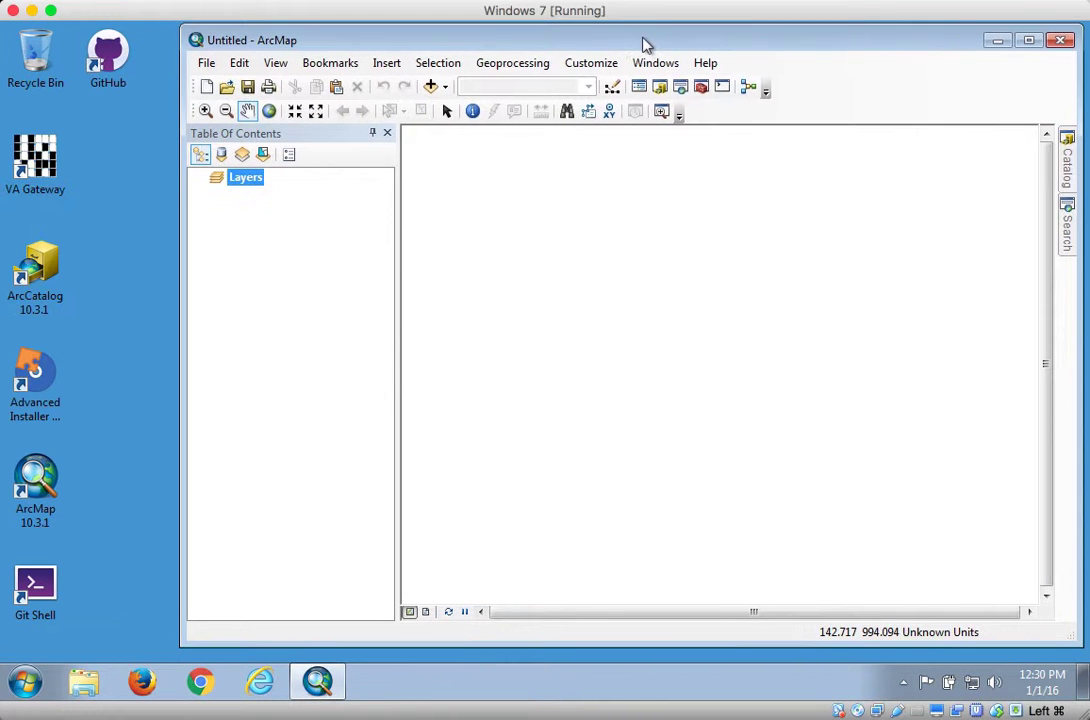
Step: Launch a second ArcMap session with an empty map and move its window so both sessions can be reached
right_click(328, 680)
click(316, 603)
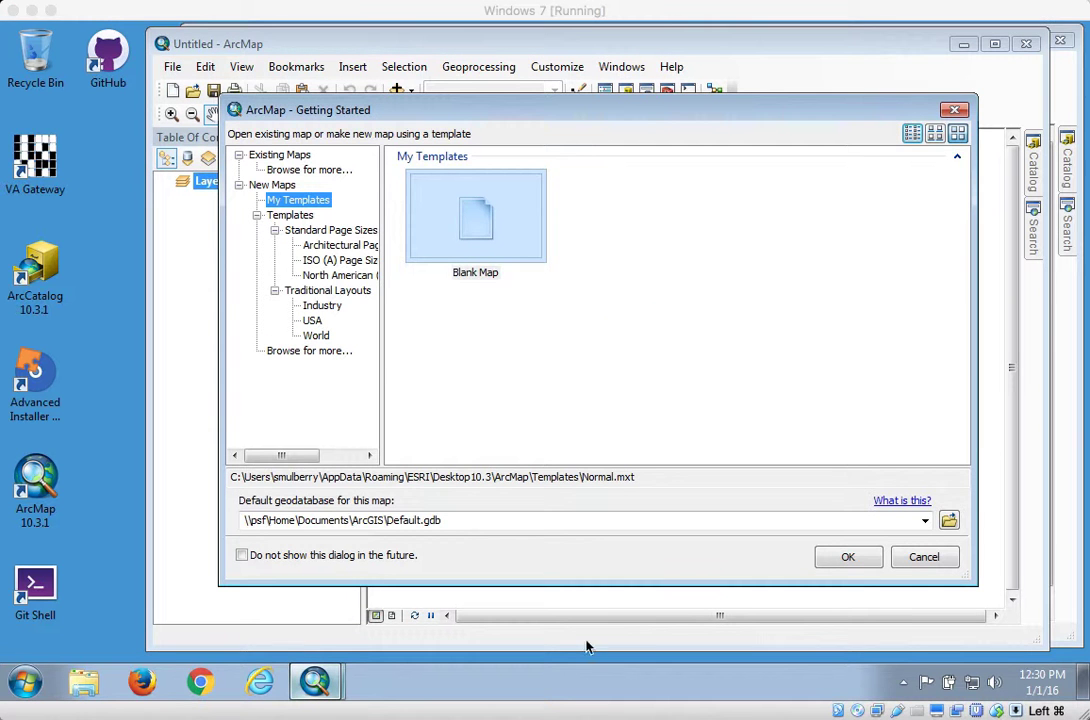
click(922, 558)
drag(657, 46, 506, 217)
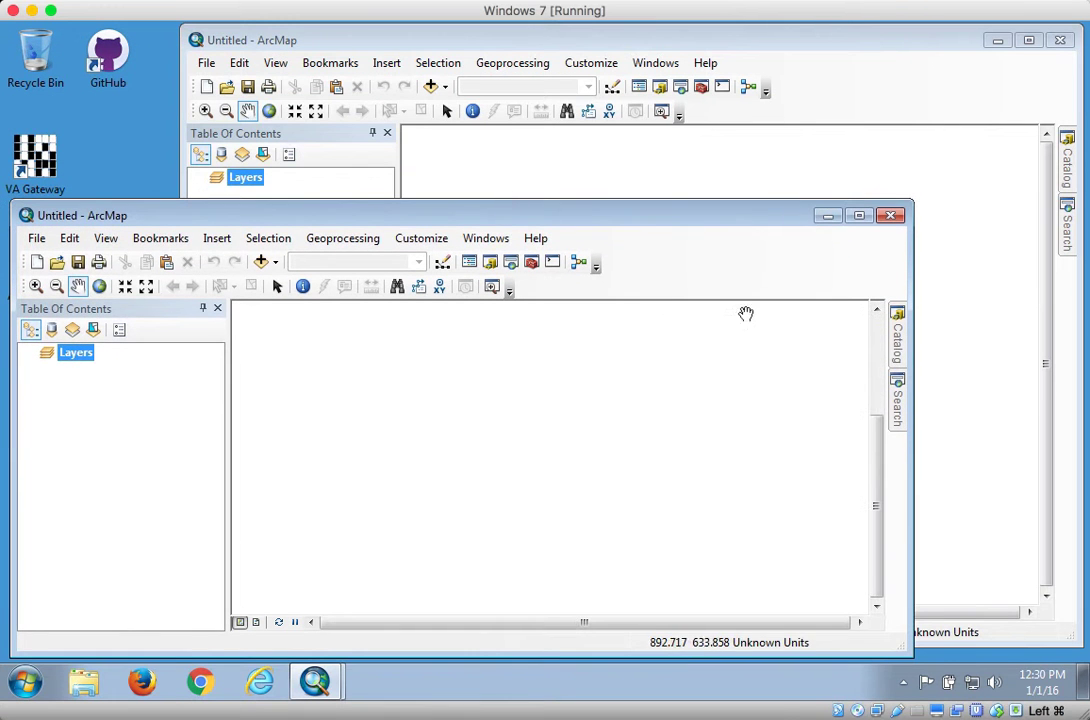
Step: Add the StatePlaneZonesNAD83 layer from the catalog's C:\PrecisionIrrigationAnalysis\SharedData folder to the second session's map
click(899, 358)
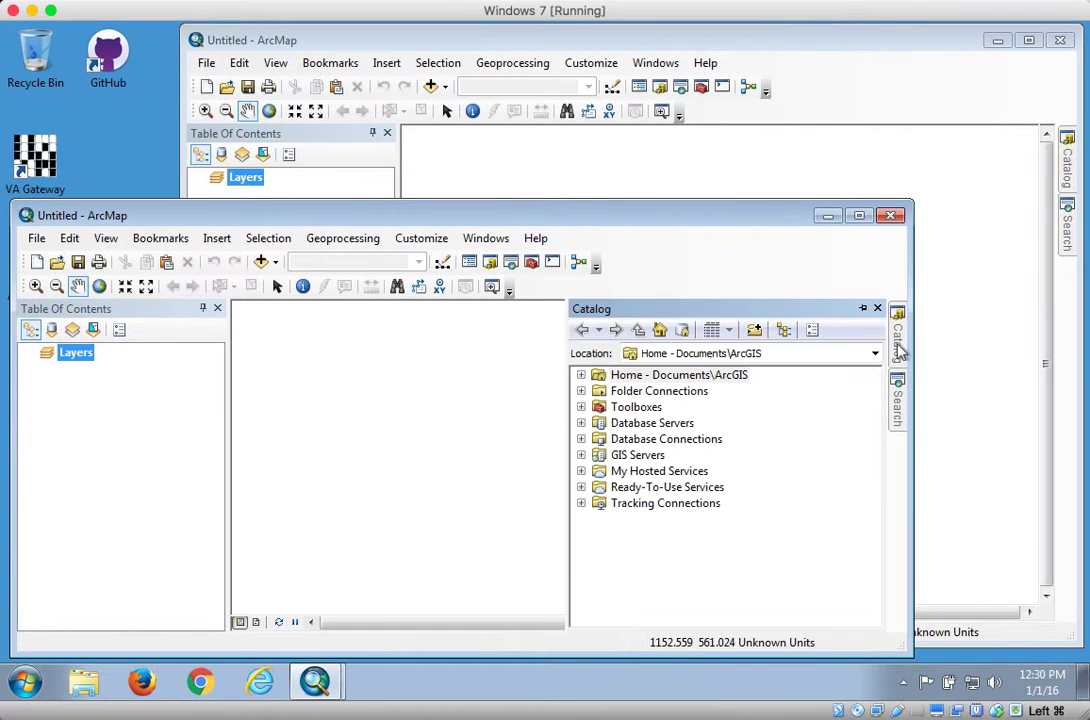
click(599, 407)
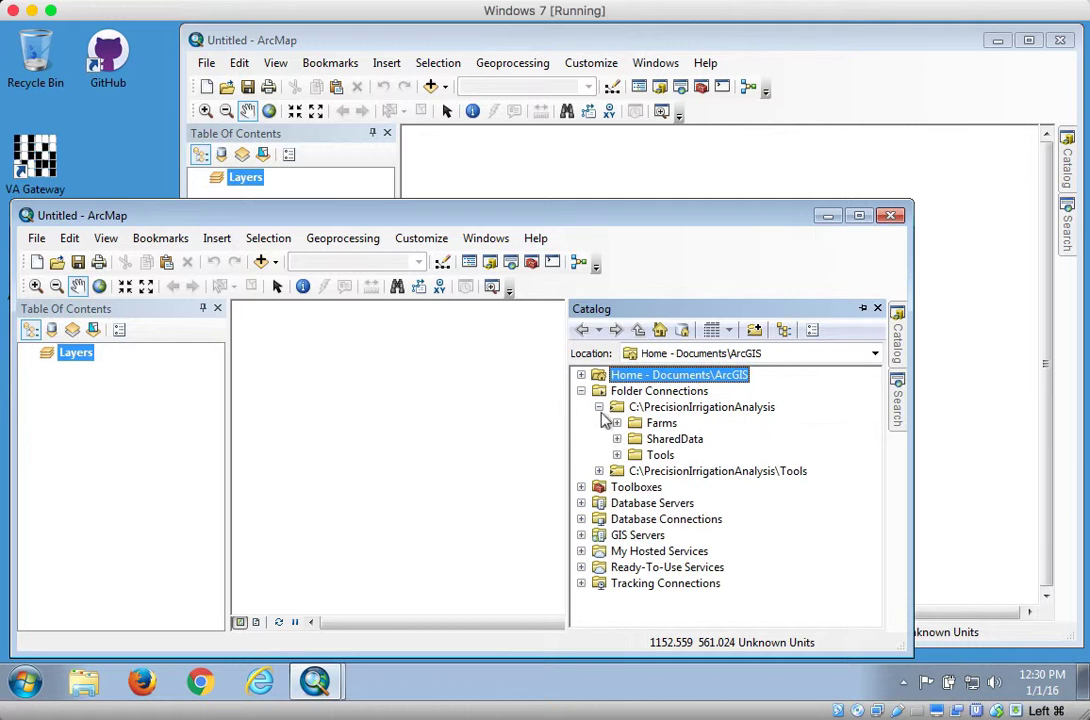
click(617, 439)
click(634, 455)
drag(690, 471, 425, 462)
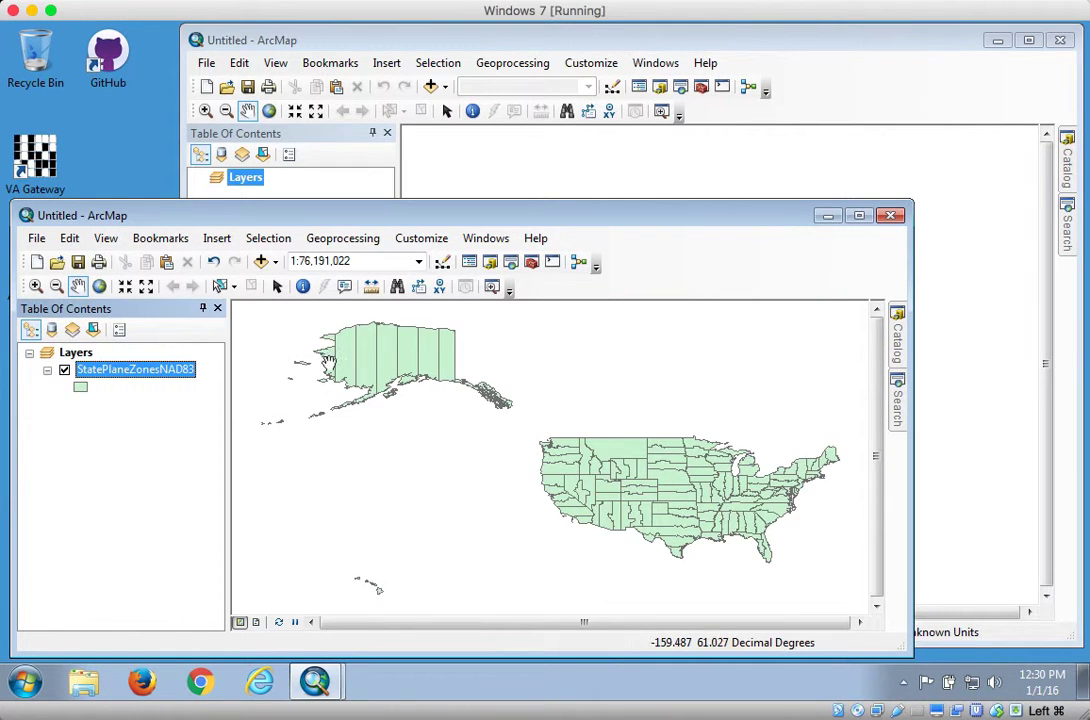
Step: Zoom to the northwestern United States and identify the State Plane zone covering southern Washington
click(35, 287)
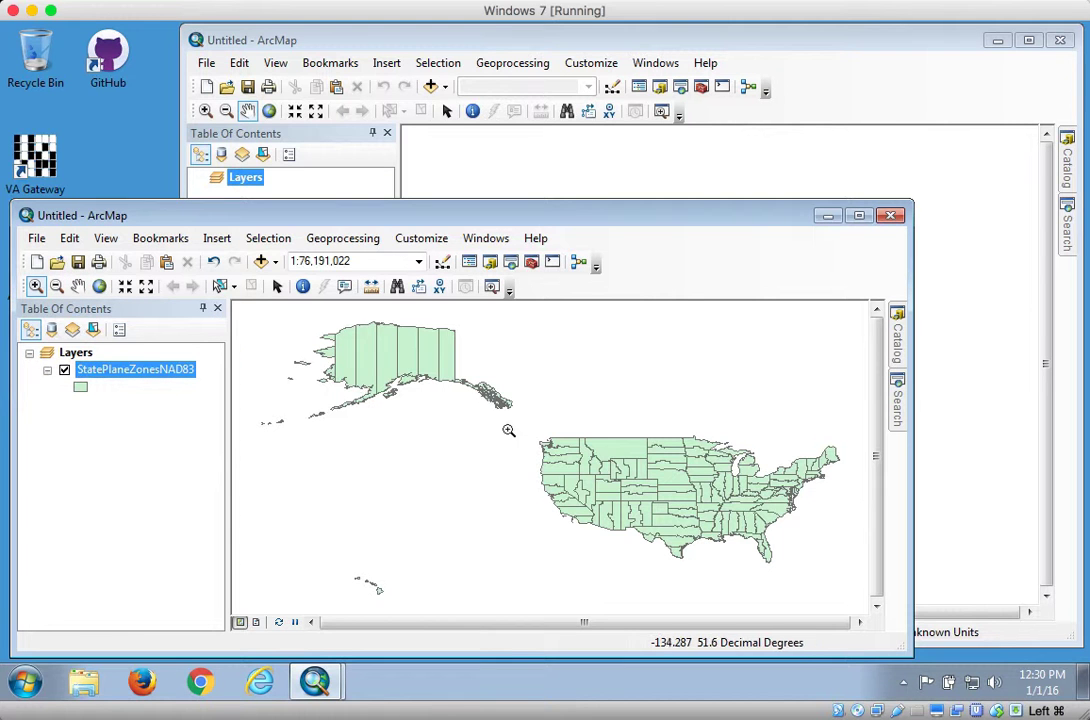
drag(506, 419, 615, 500)
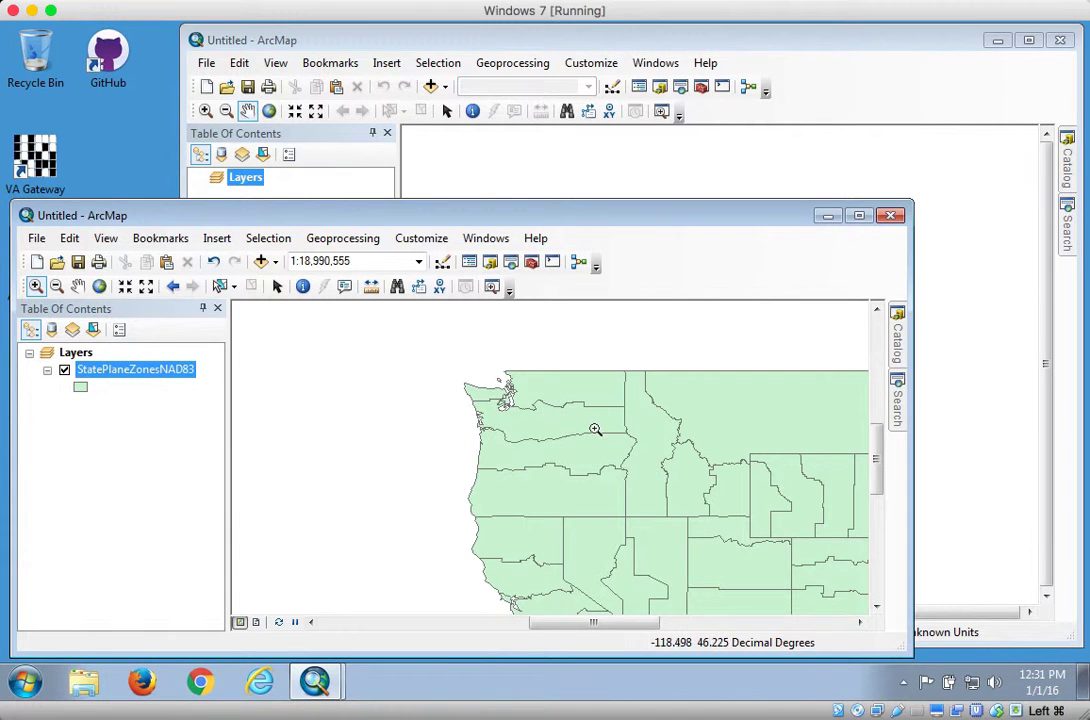
click(303, 287)
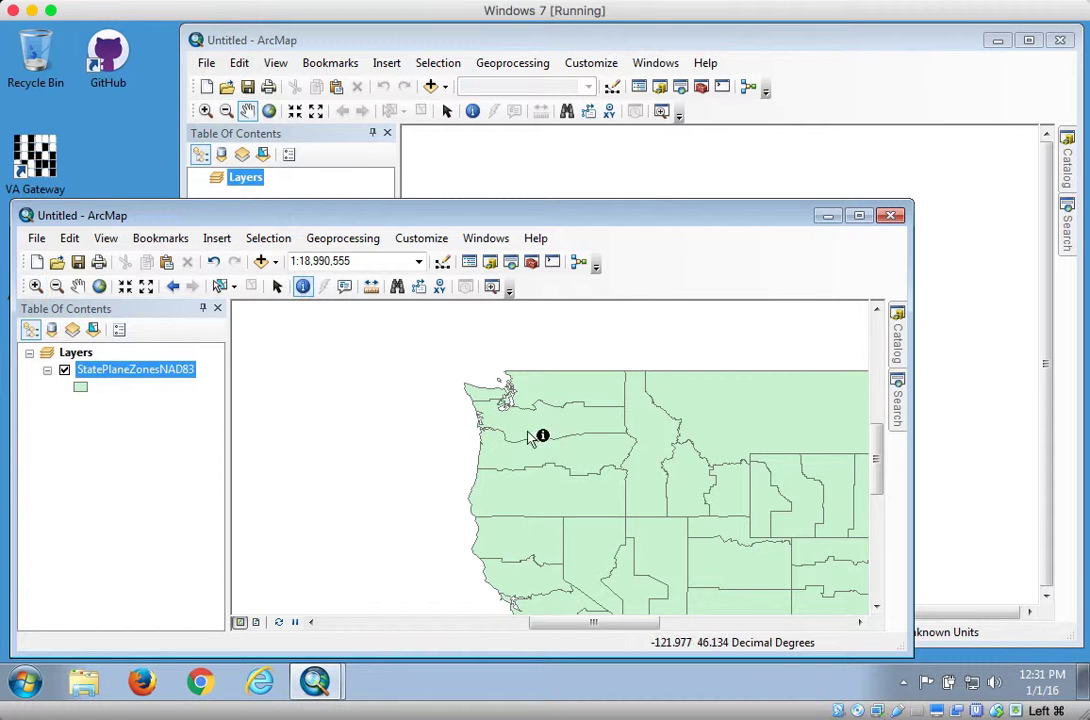
click(592, 415)
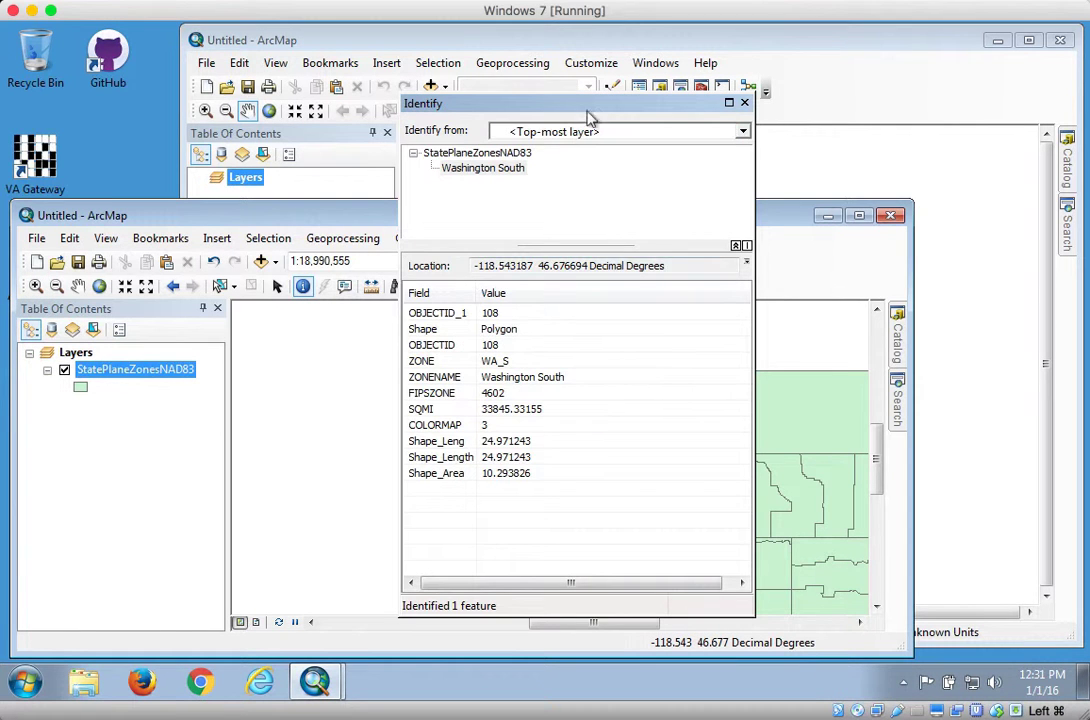
drag(589, 106, 341, 120)
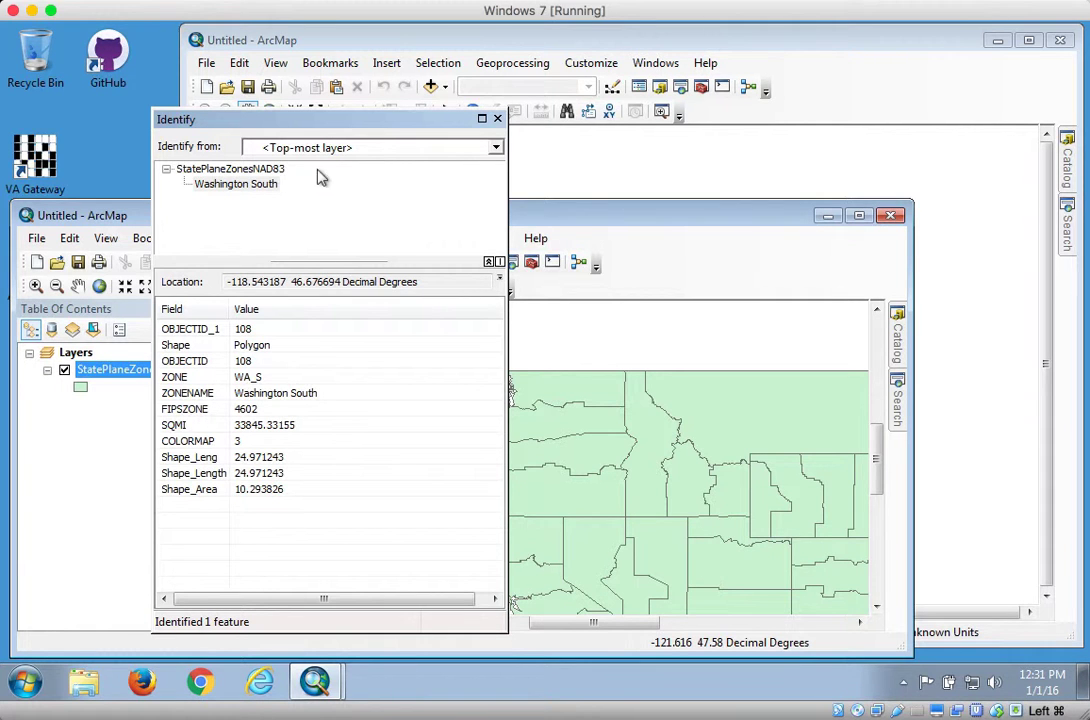
click(497, 121)
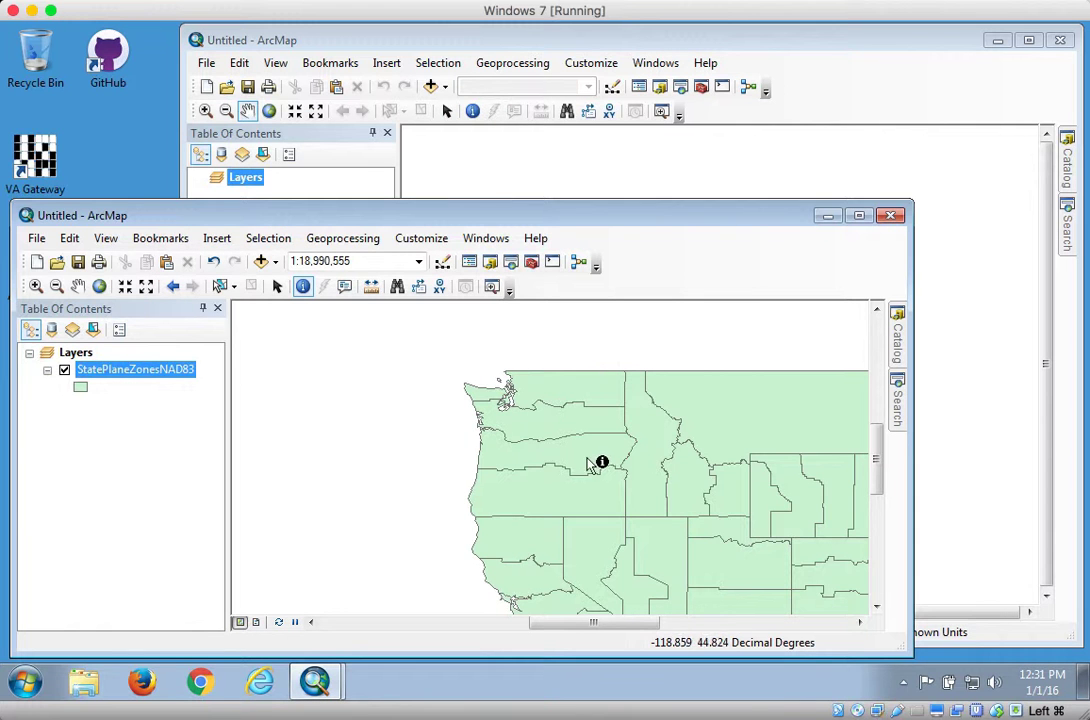
Step: Display the Geocoding toolbar and find the location Pullman, WA with the World Geocode Service
right_click(652, 289)
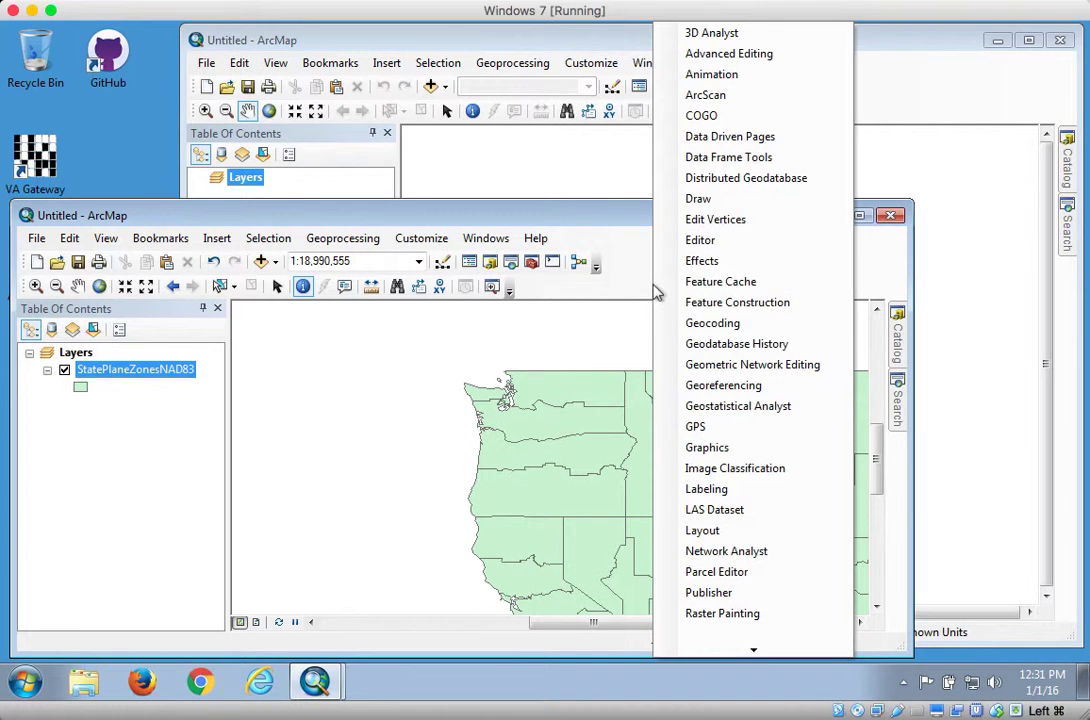
click(706, 324)
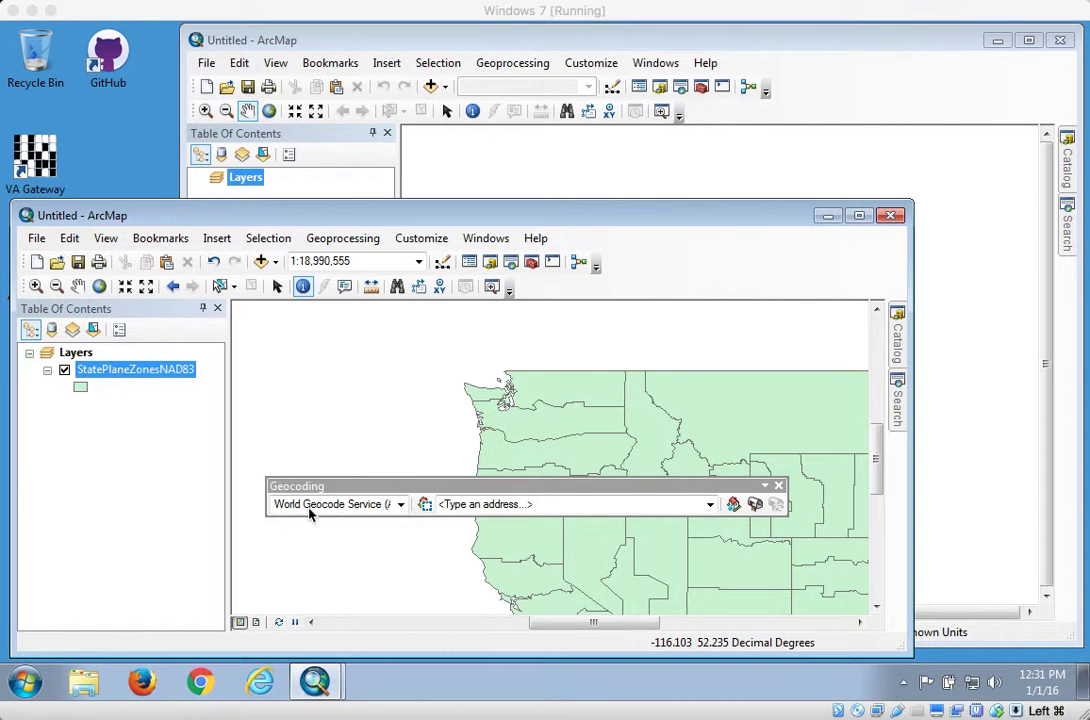
click(478, 505)
key(BackSpace)
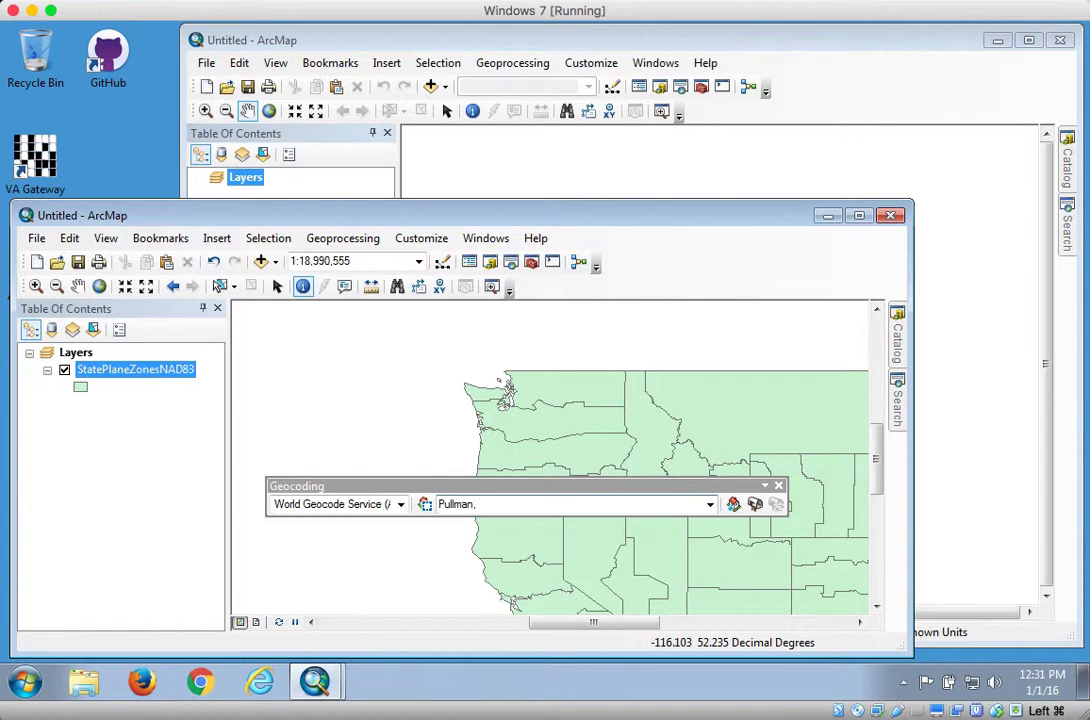
key(Return)
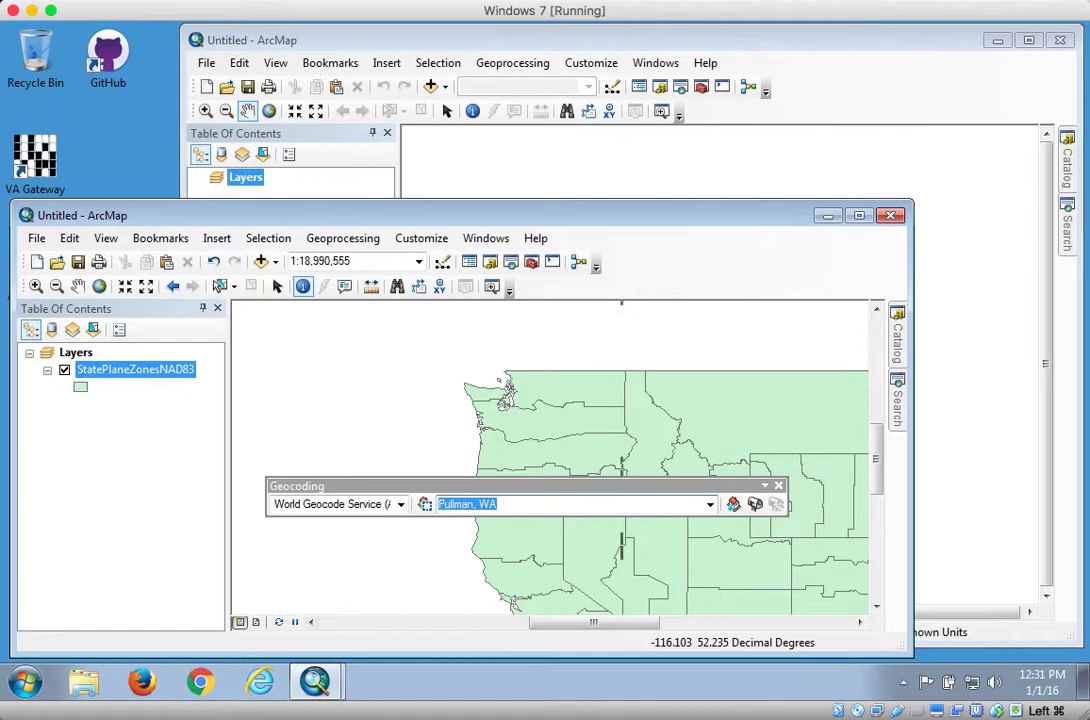
Step: Flash the geocoded Pullman, WA location on the map and identify the State Plane zone polygon there
right_click(515, 504)
click(577, 410)
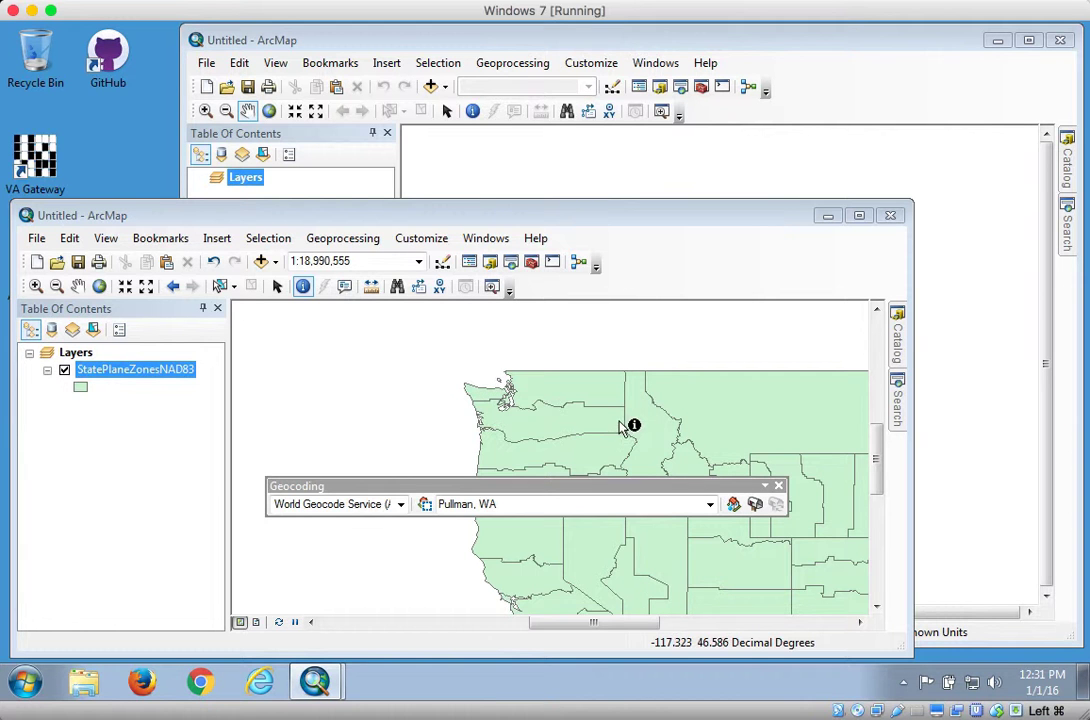
right_click(528, 506)
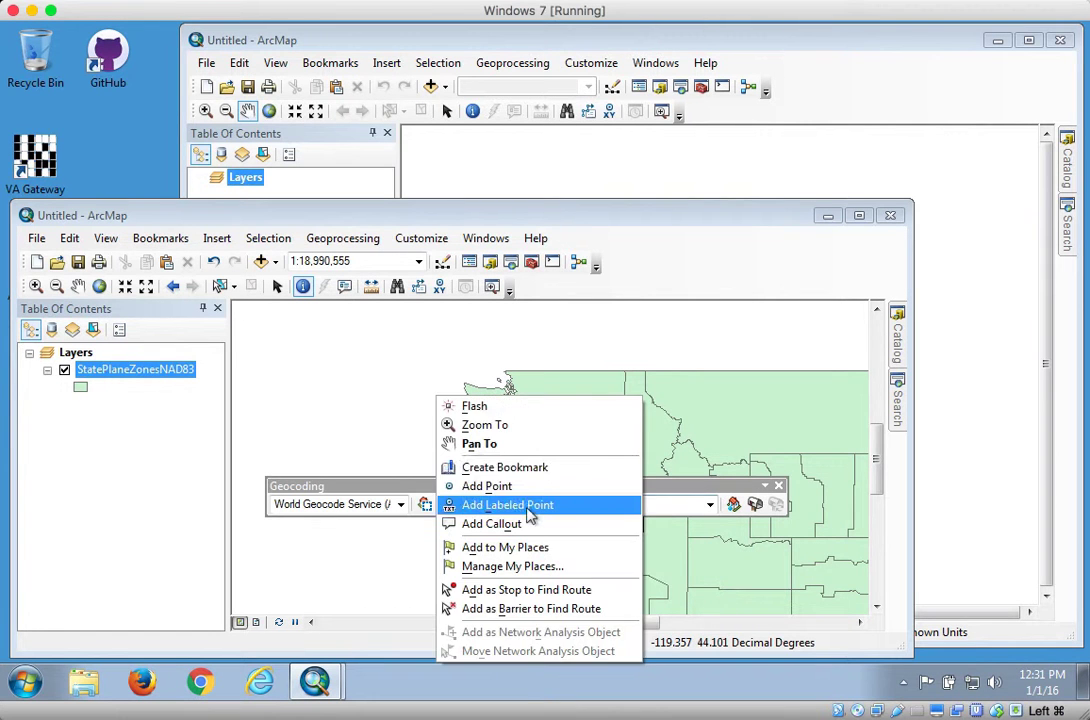
click(478, 406)
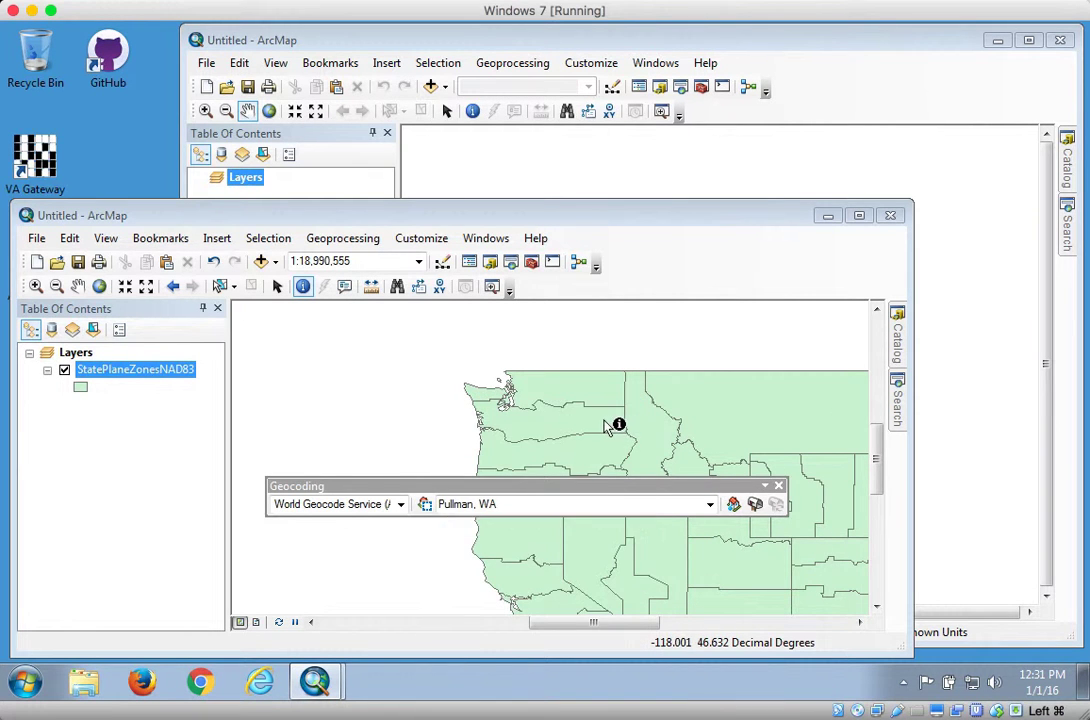
click(606, 425)
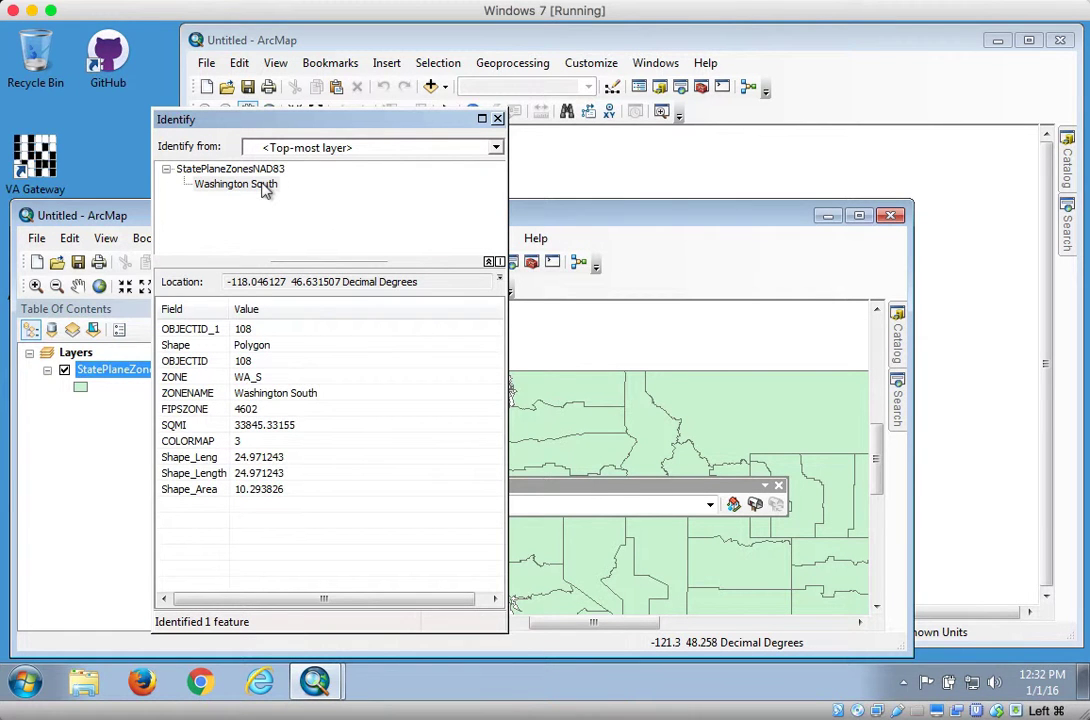
click(497, 119)
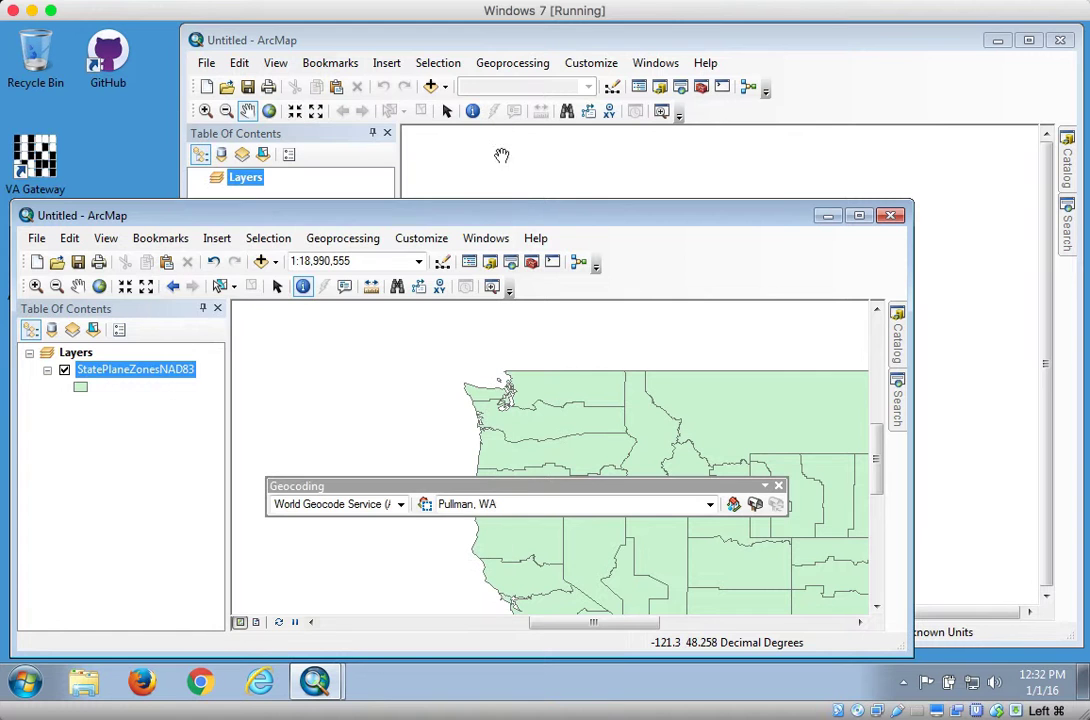
Step: Switch to the empty map, open the Layers data frame's coordinate system properties and expand the projected State Plane systems
click(819, 44)
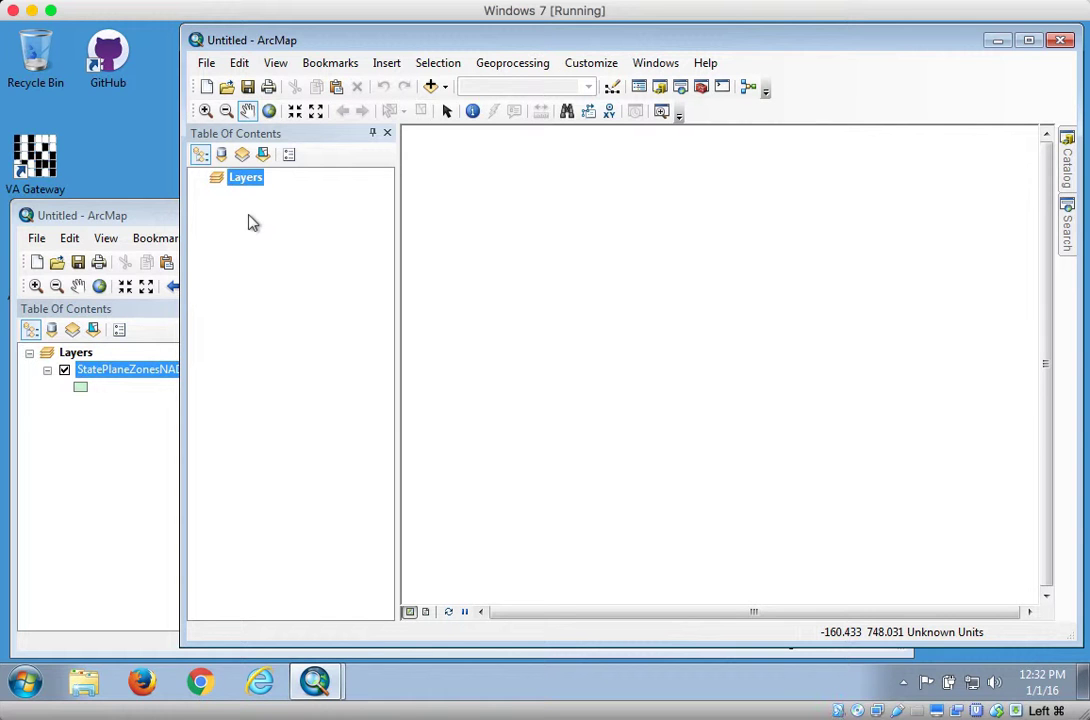
right_click(244, 180)
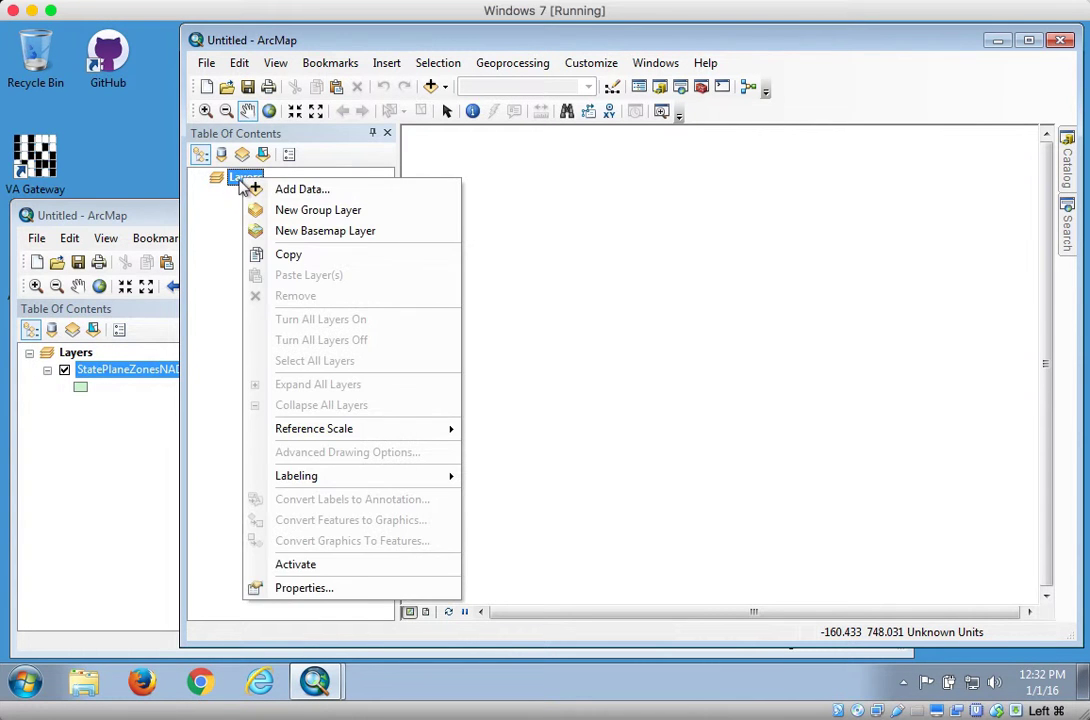
click(228, 210)
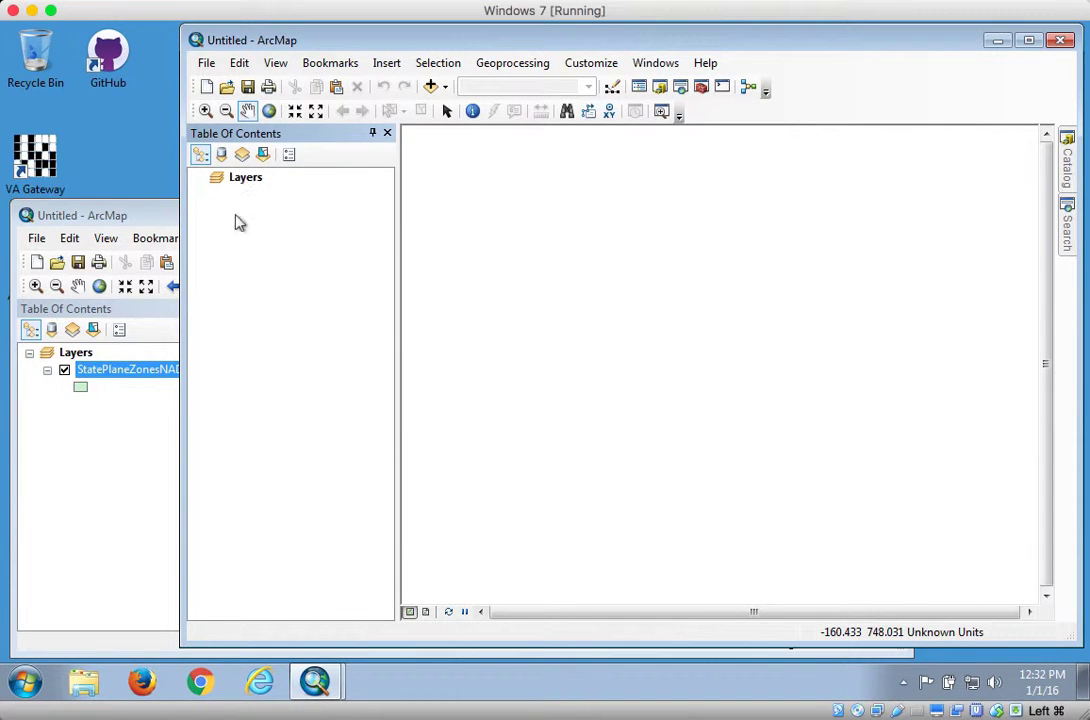
click(243, 180)
right_click(245, 182)
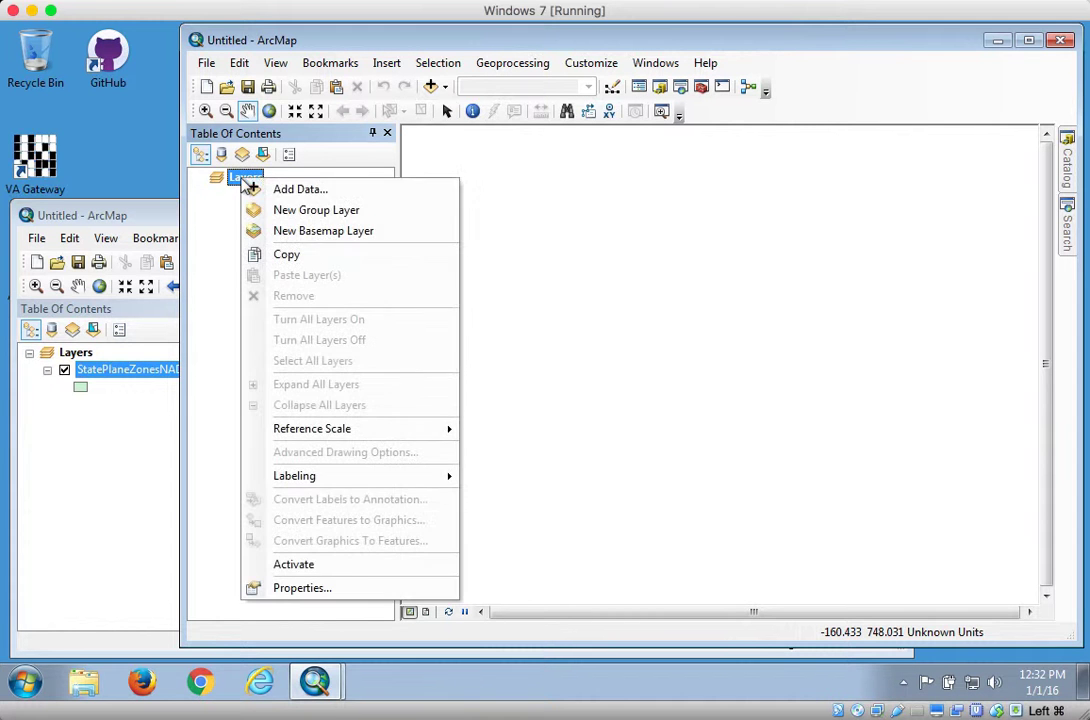
click(311, 590)
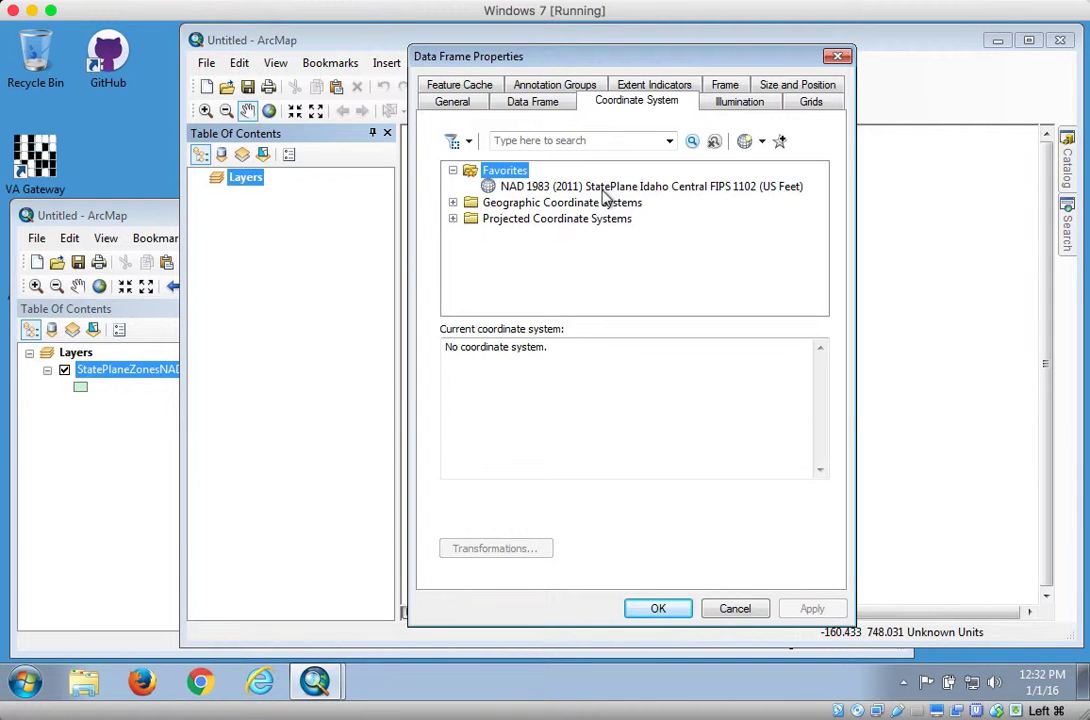
click(452, 219)
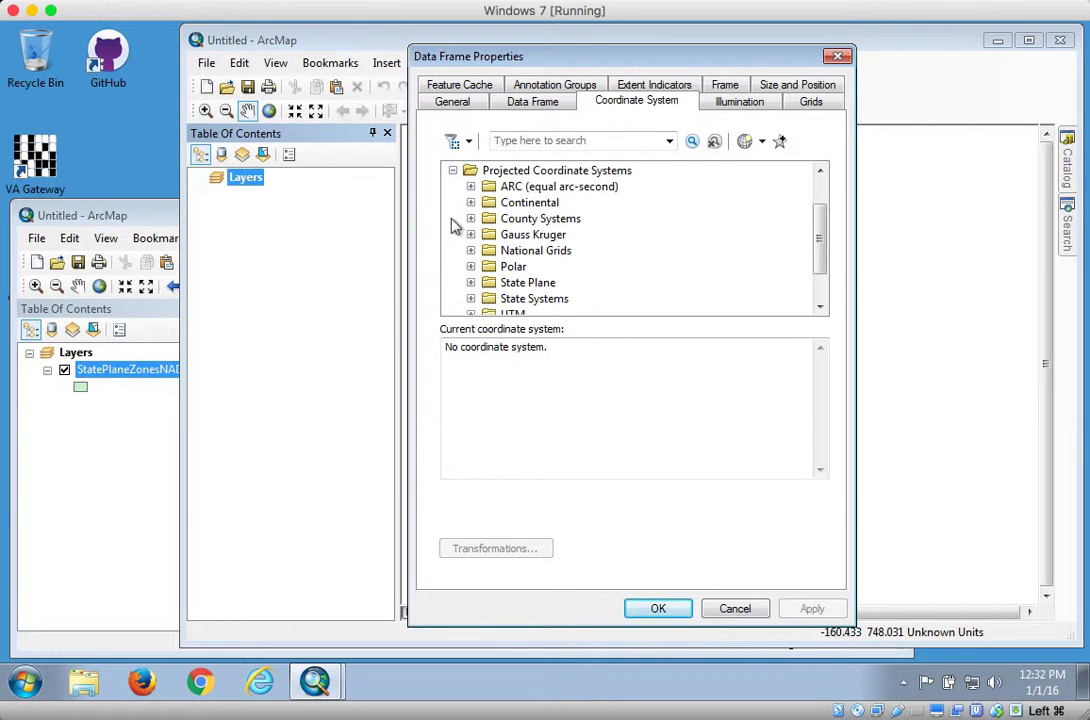
click(470, 284)
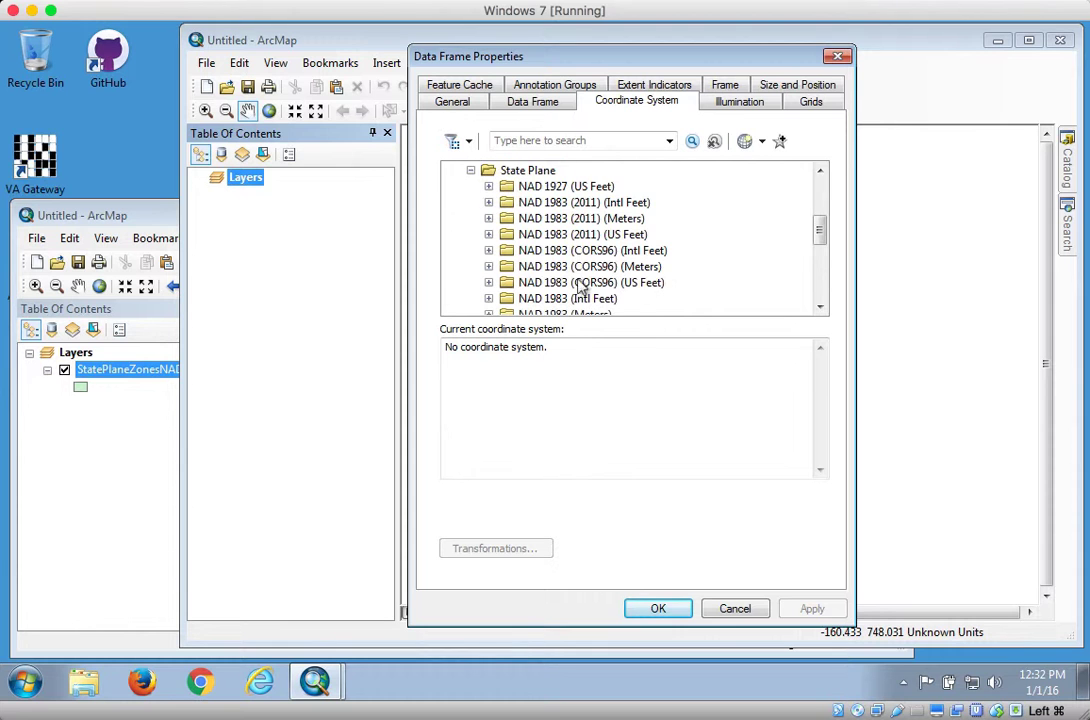
Step: Check which zones the NAD 1983 (Intl Feet) State Plane folder offers and collapse the folder
scroll(628, 239, down, 1)
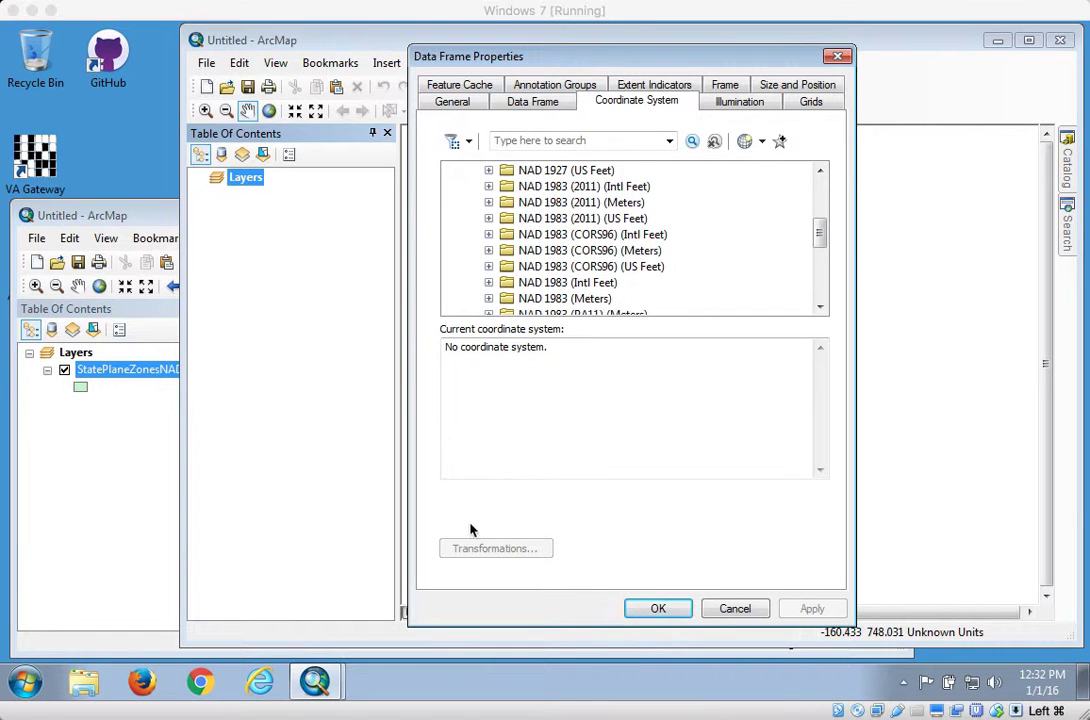
click(549, 283)
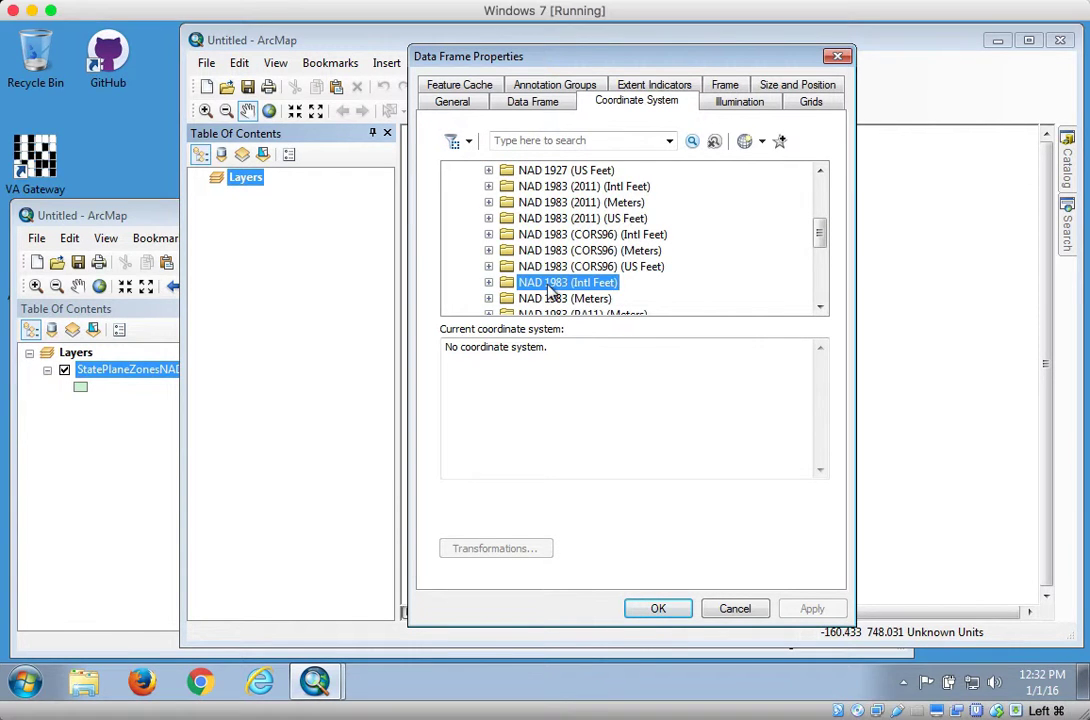
click(488, 282)
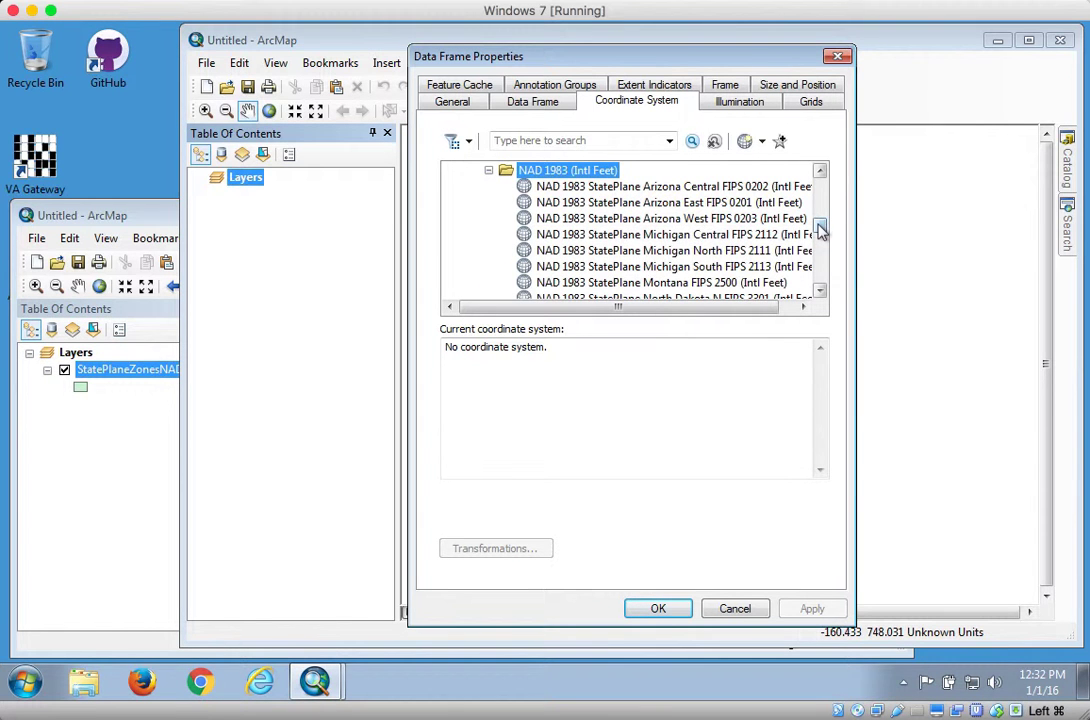
mouse_move(820, 230)
mouse_down()
mouse_move(820, 248)
mouse_move(820, 219)
mouse_up()
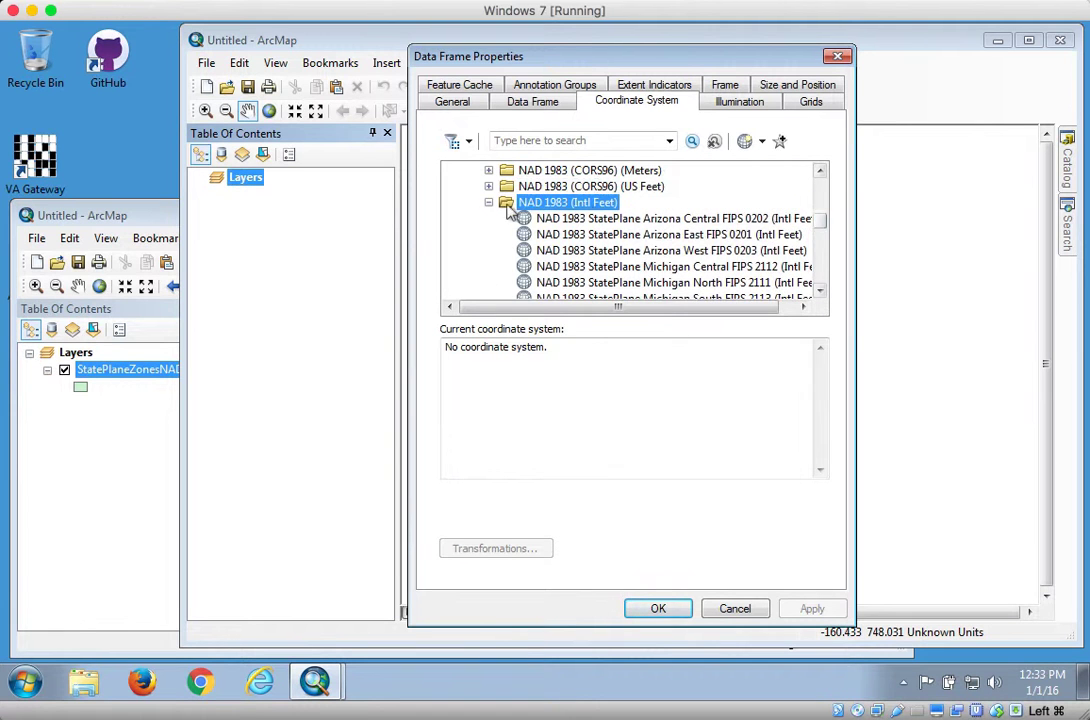
click(488, 203)
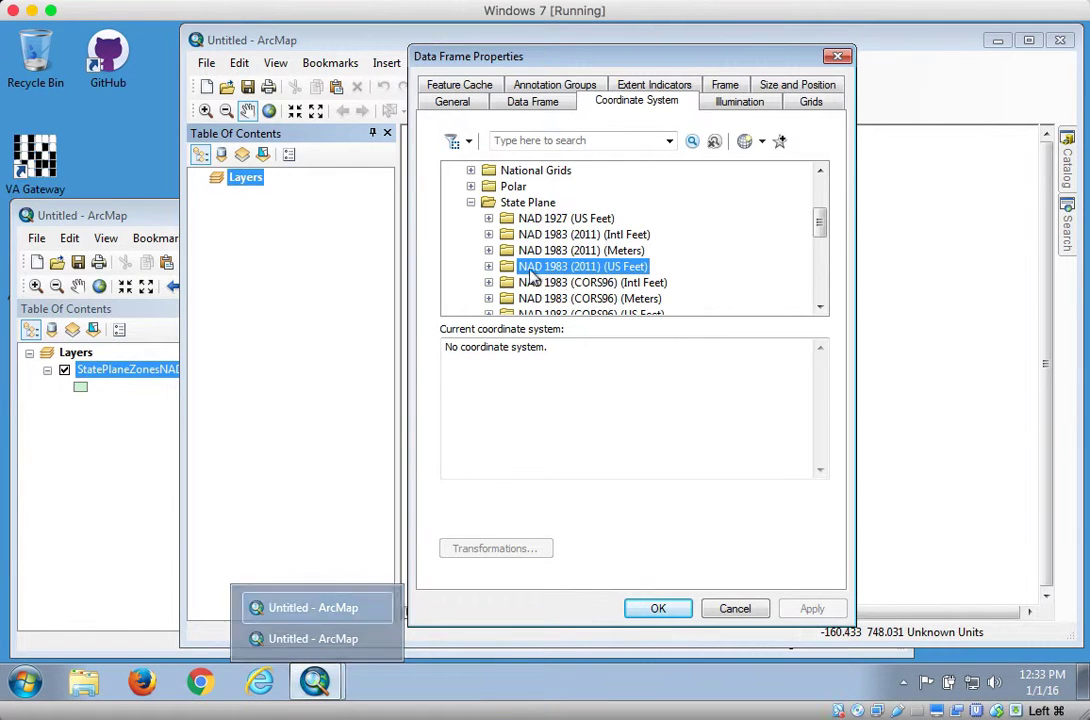
Step: Select NAD 1983 (2011) StatePlane Washington South FIPS 4602 (US Feet) as the coordinate system and add it to the favorites
click(488, 267)
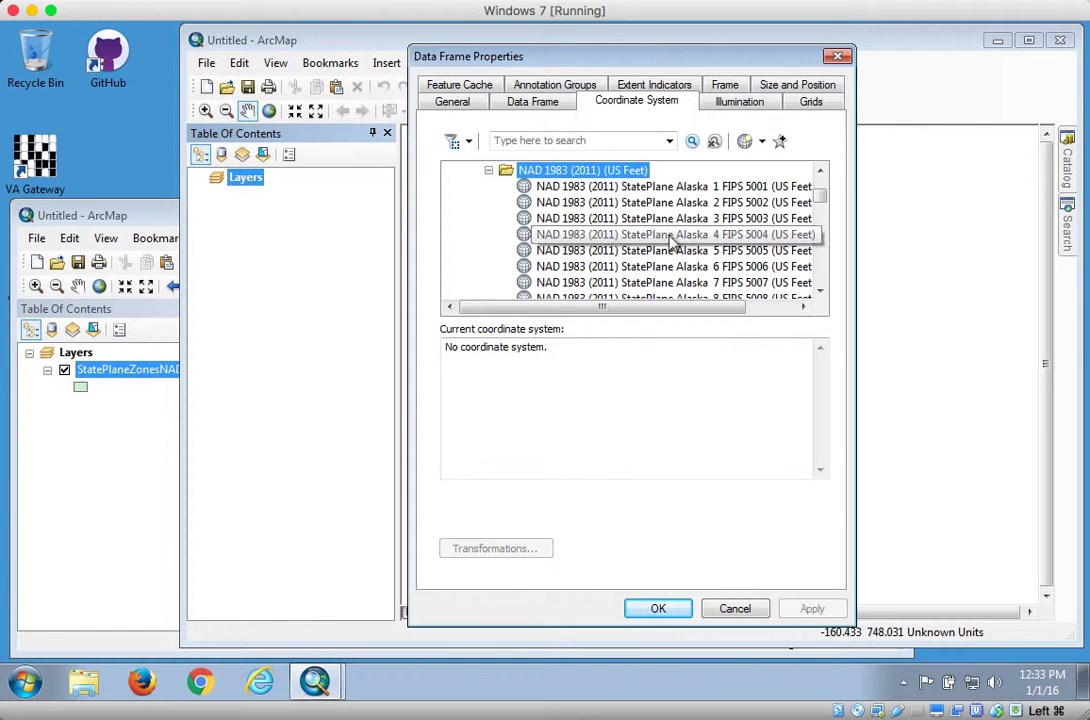
drag(822, 202, 820, 258)
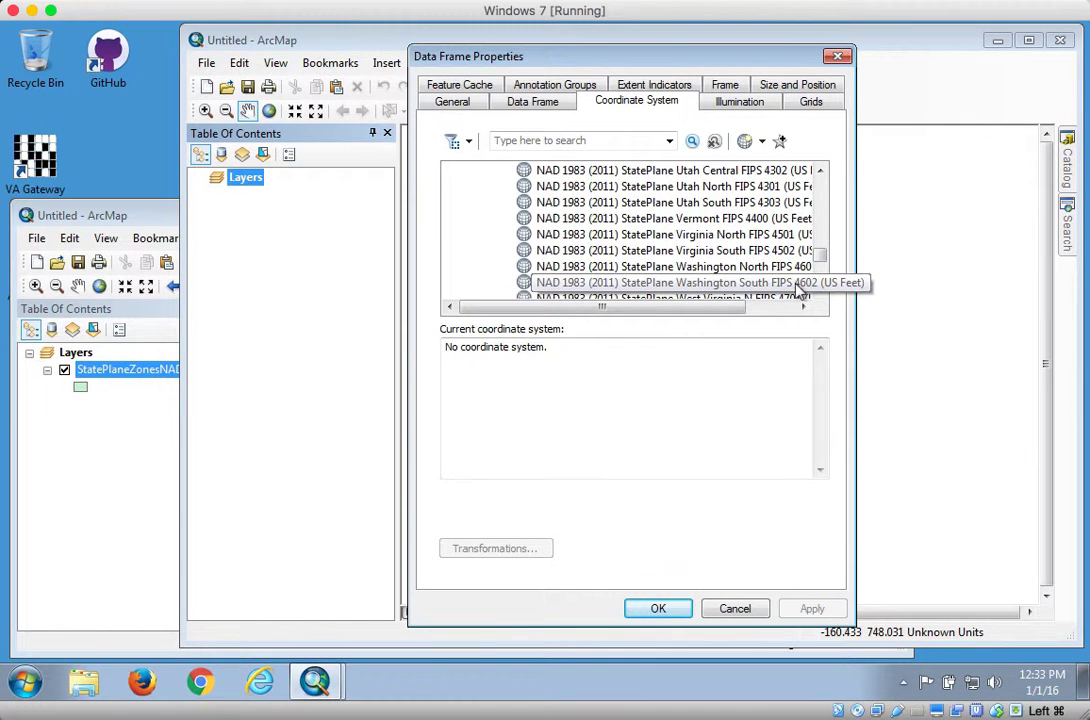
click(658, 284)
right_click(658, 287)
click(660, 296)
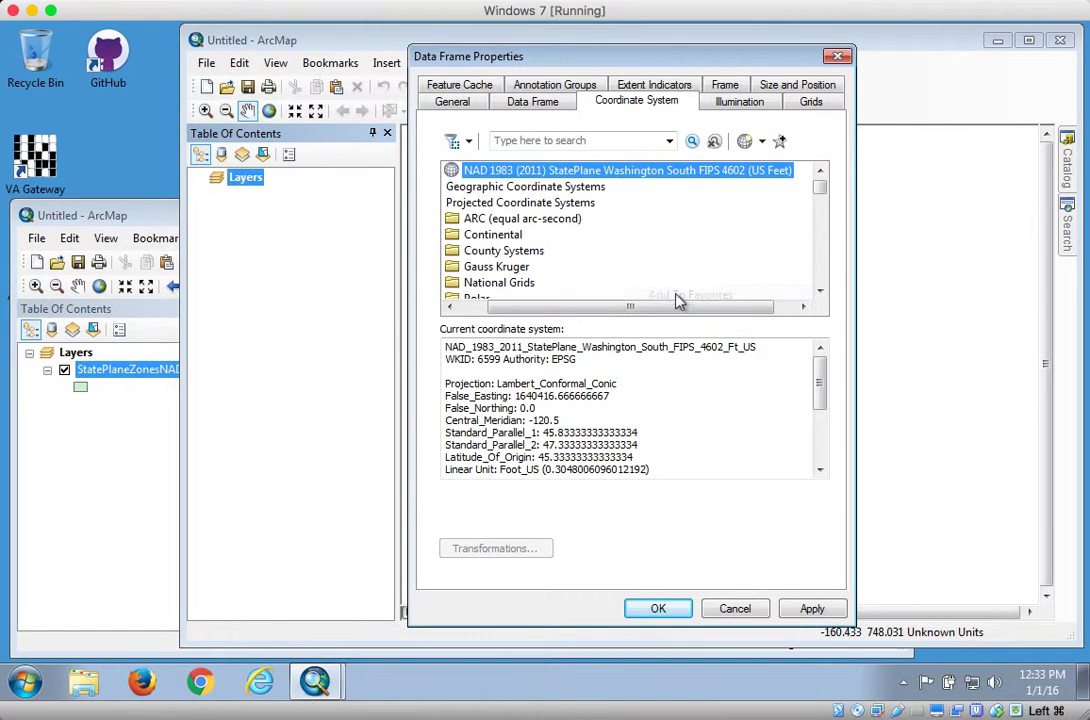
Step: Collapse the projected coordinate systems below the favorites and apply the selected Washington South system to the Layers data frame
drag(623, 306, 586, 308)
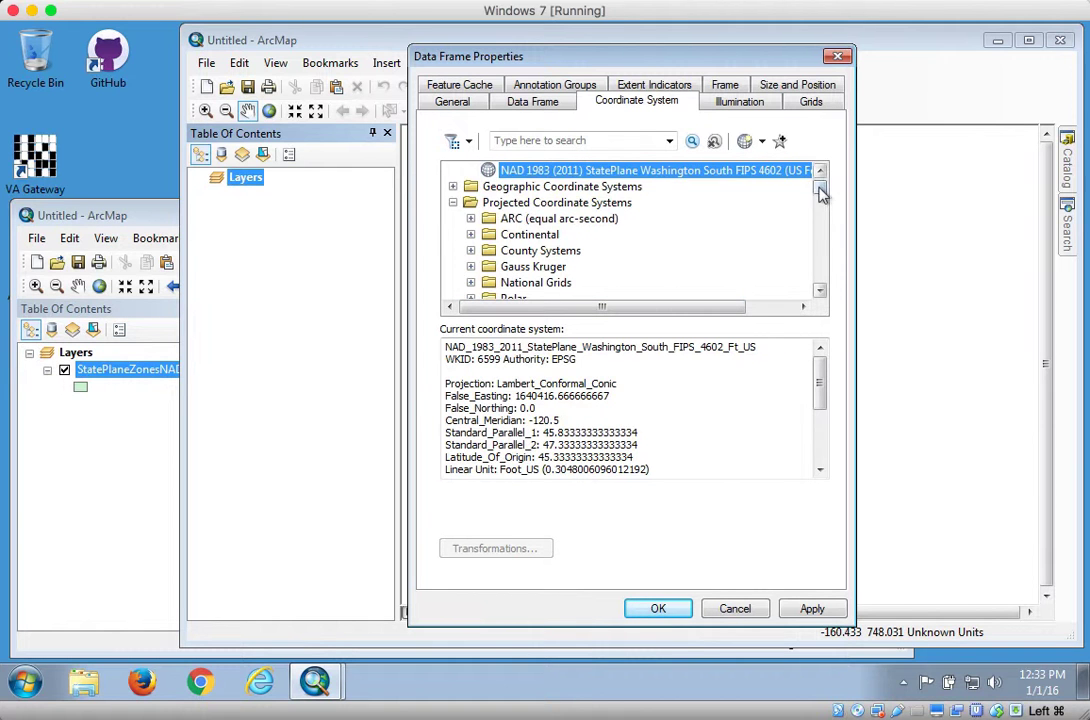
drag(818, 185, 817, 174)
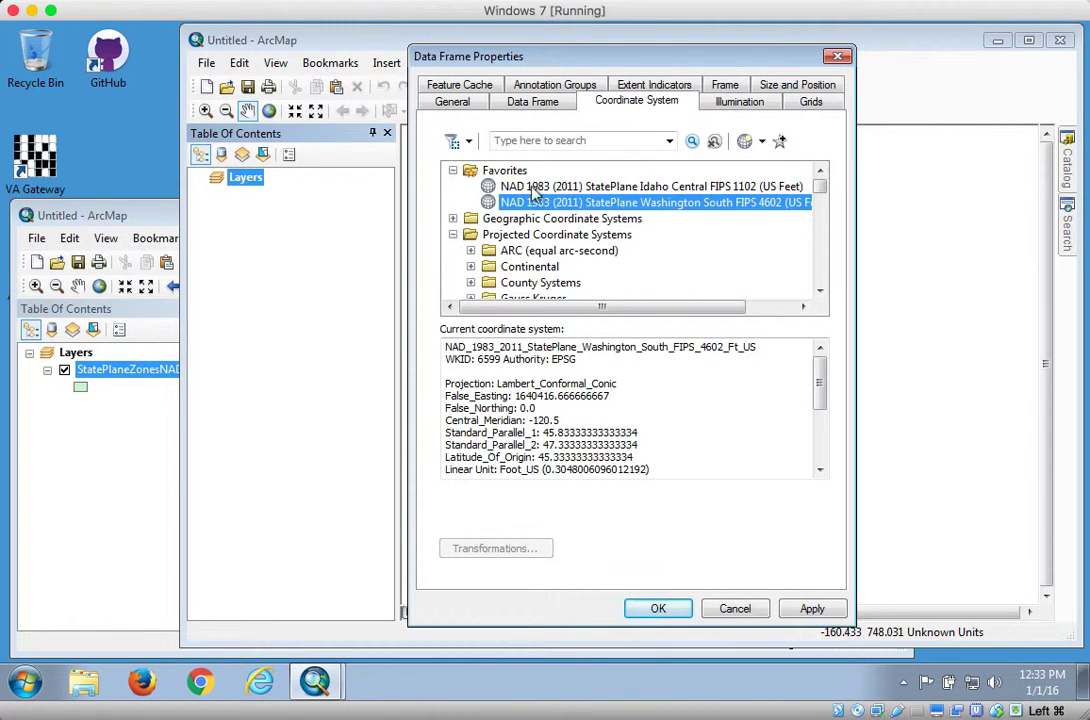
click(455, 235)
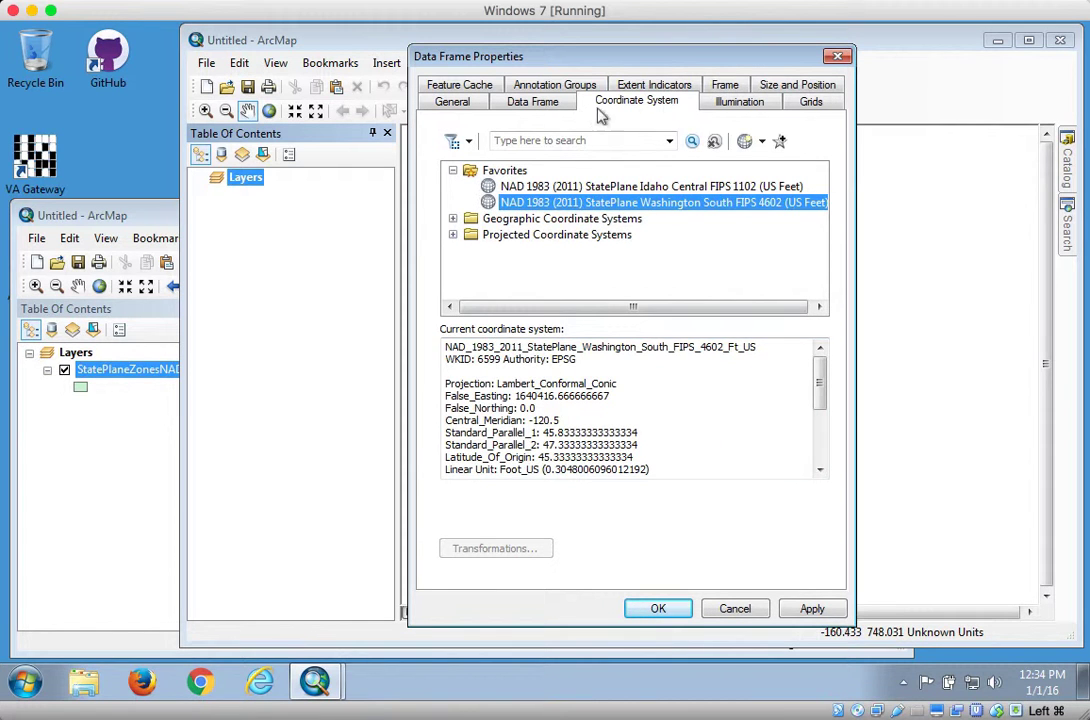
click(658, 608)
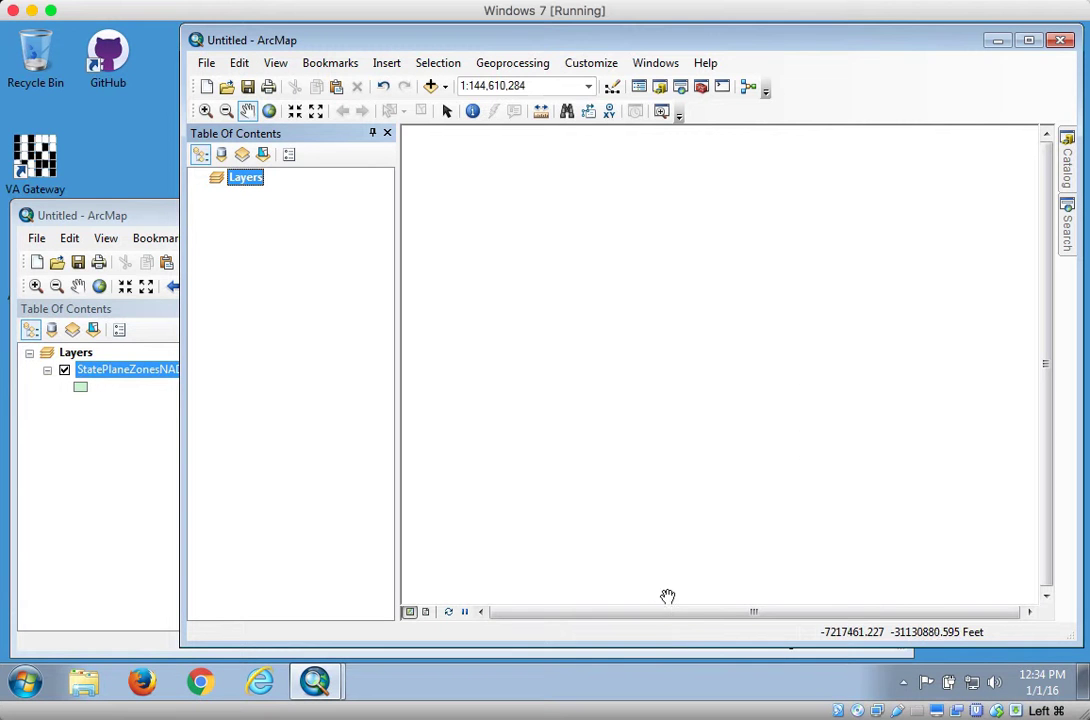
Step: Reopen the Layers data frame's properties and check its map units and the details of its current coordinate system
right_click(240, 184)
click(292, 592)
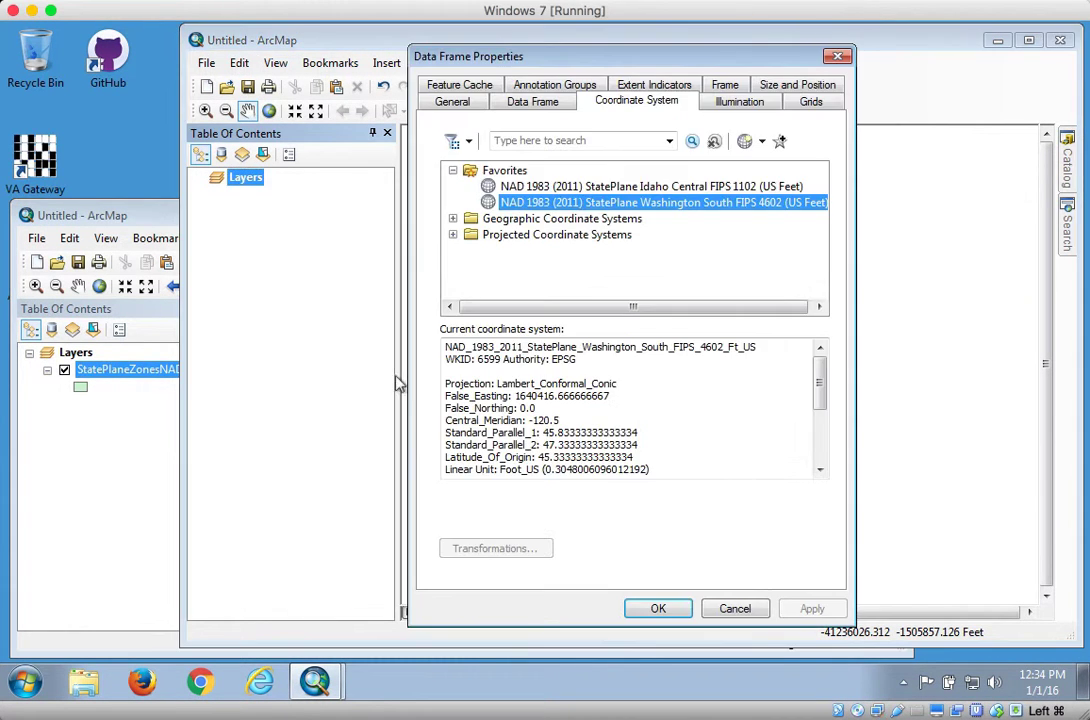
click(463, 106)
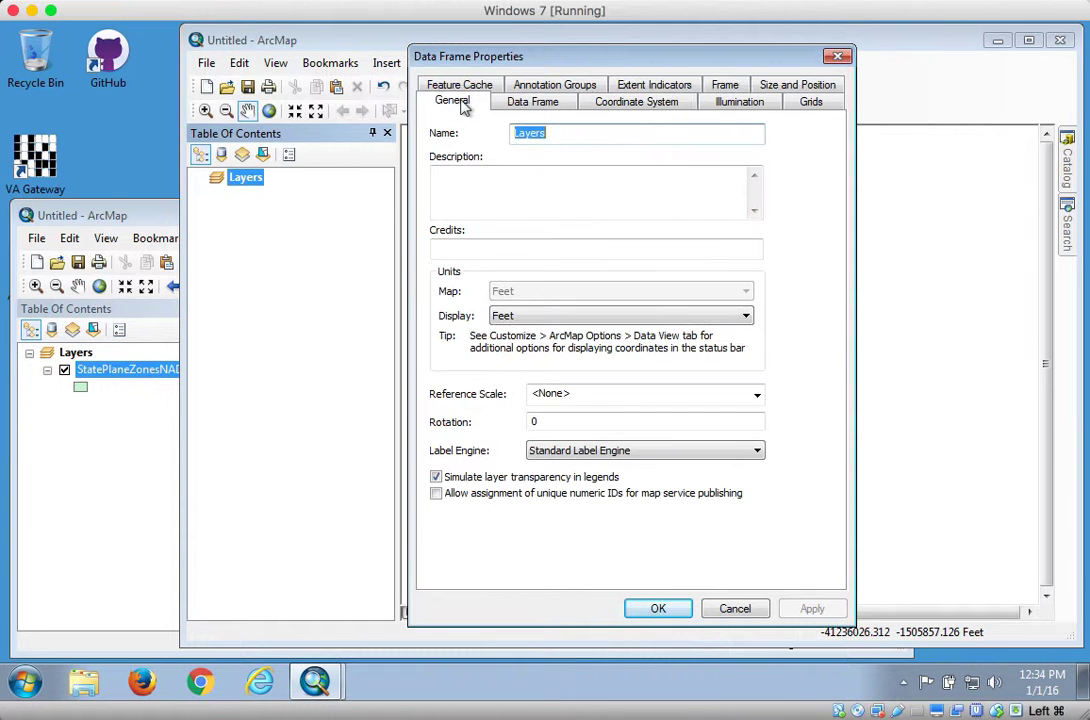
click(612, 101)
drag(444, 347, 631, 369)
drag(820, 392, 821, 364)
click(747, 384)
click(659, 610)
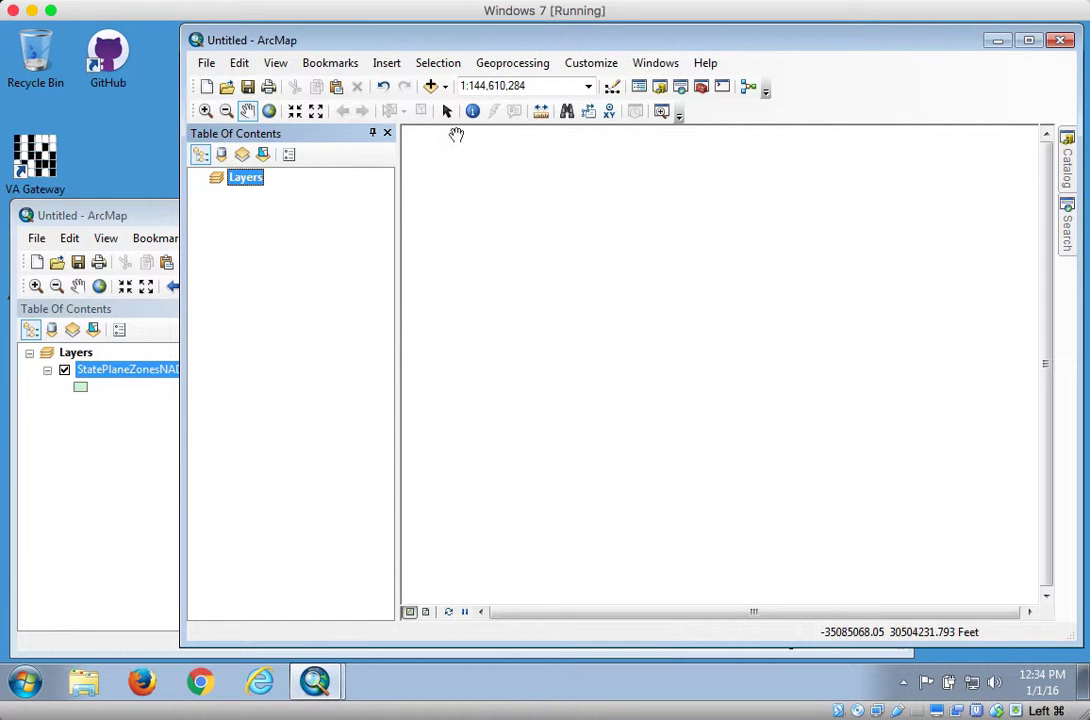
Step: Open the basemap gallery for the new map and close the other map containing the State Plane zones without saving it
click(446, 88)
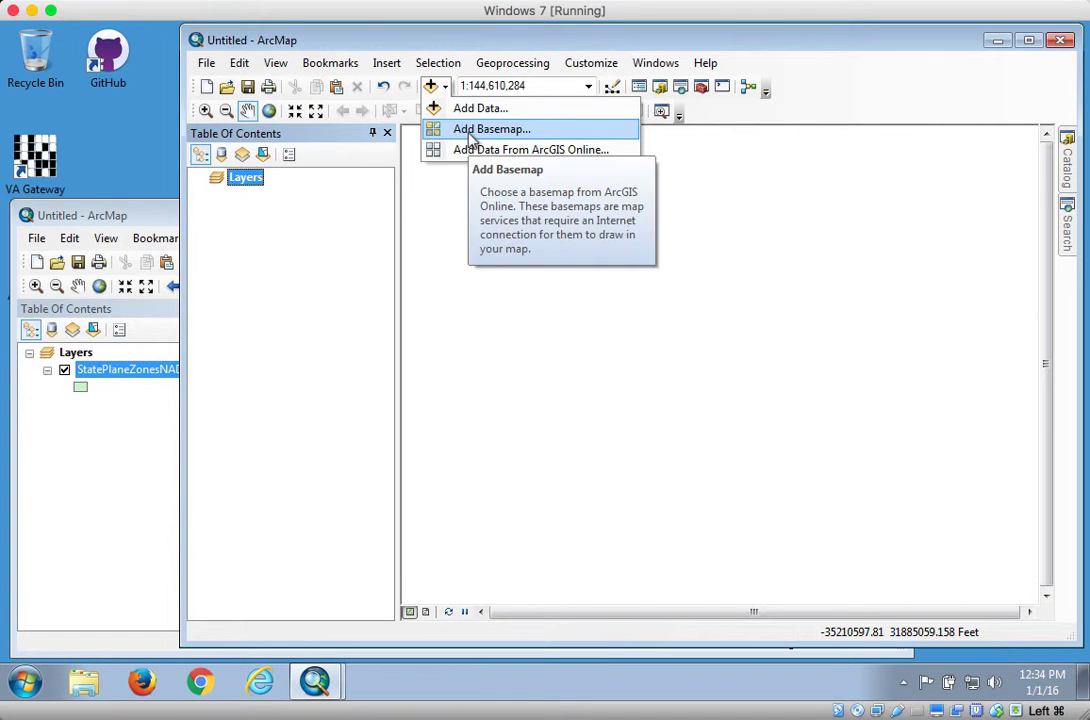
click(470, 132)
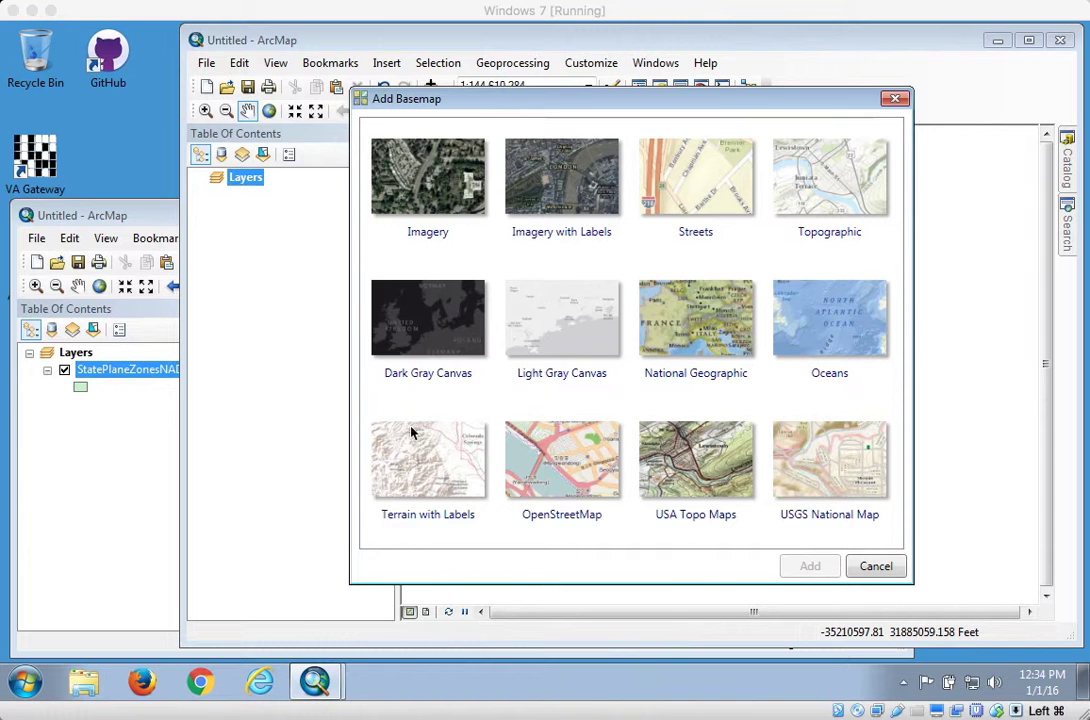
click(148, 217)
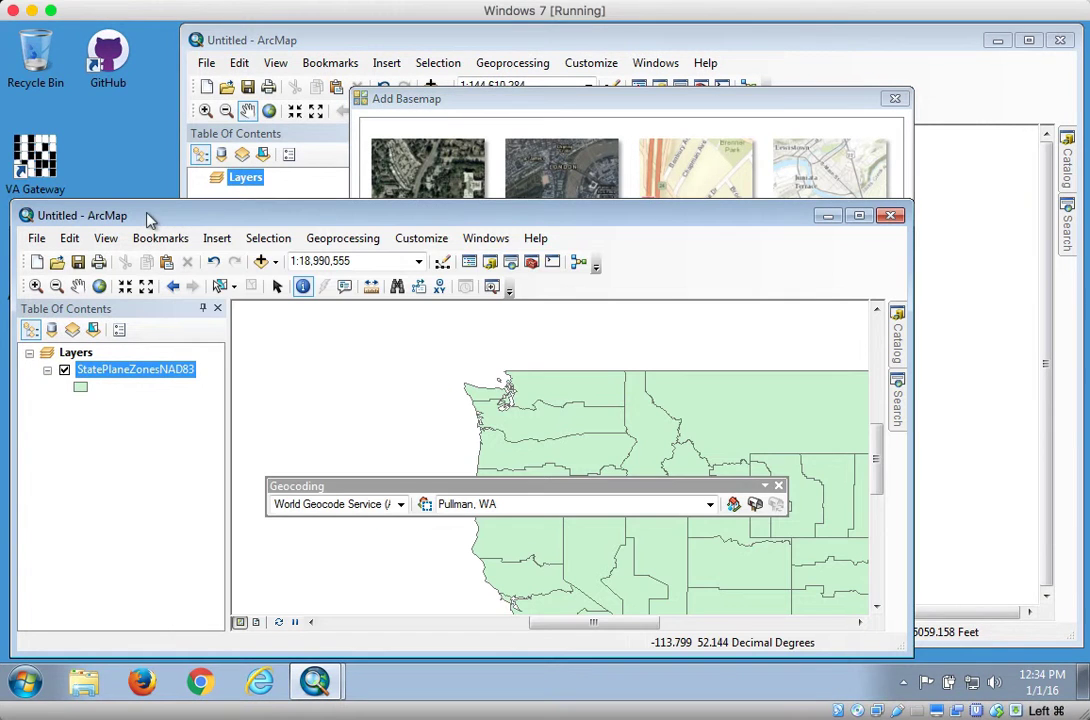
click(894, 218)
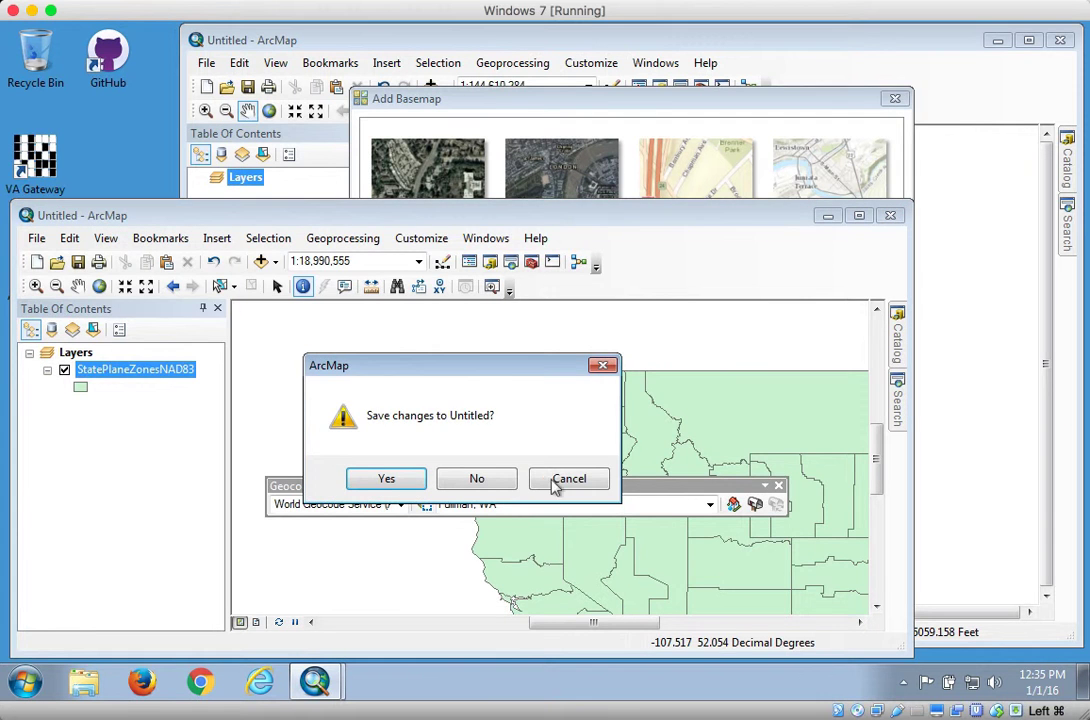
click(466, 482)
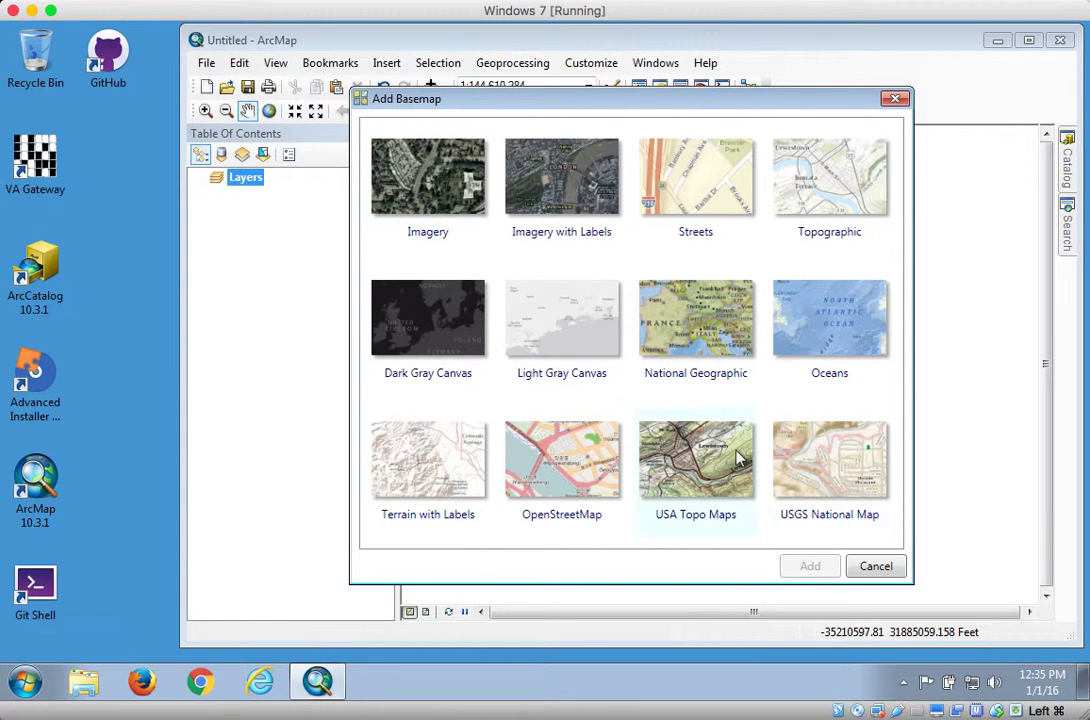
Step: Add the Imagery basemap to the map and zoom in on the Pacific Northwest of the United States
click(433, 198)
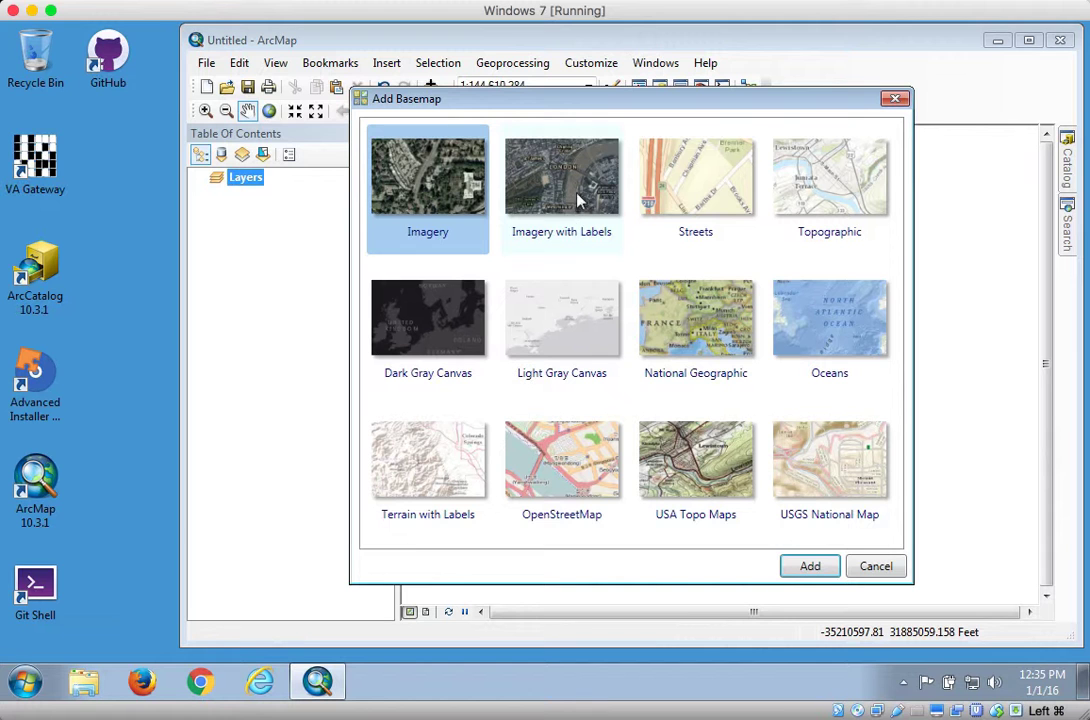
click(810, 567)
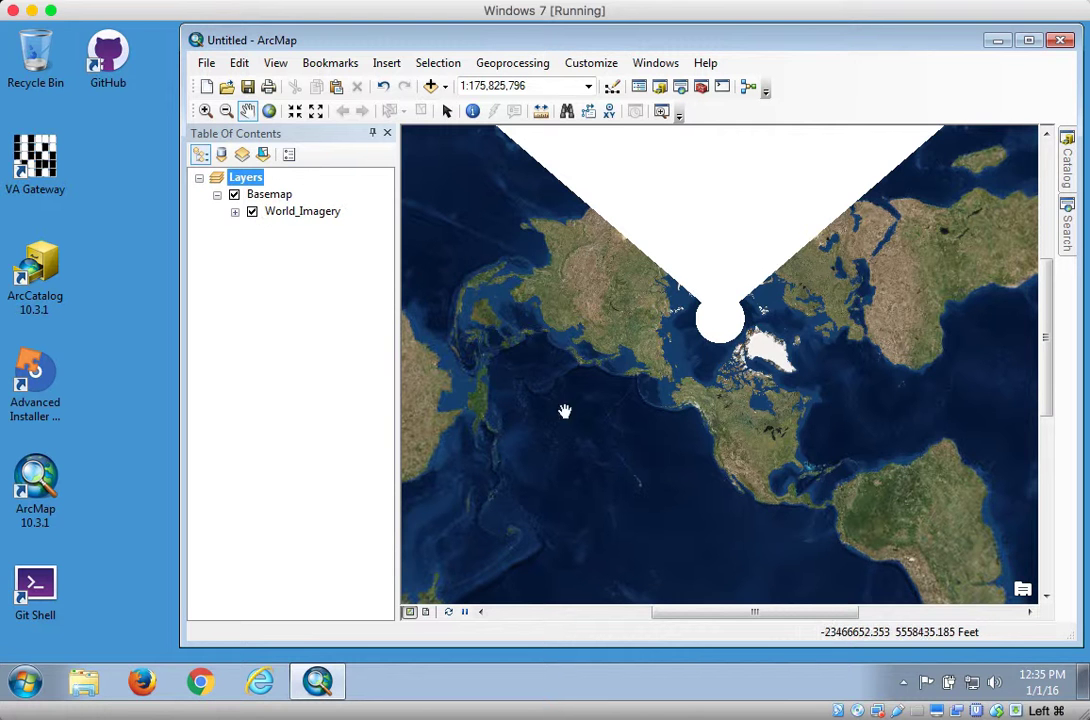
click(205, 110)
drag(702, 430, 727, 460)
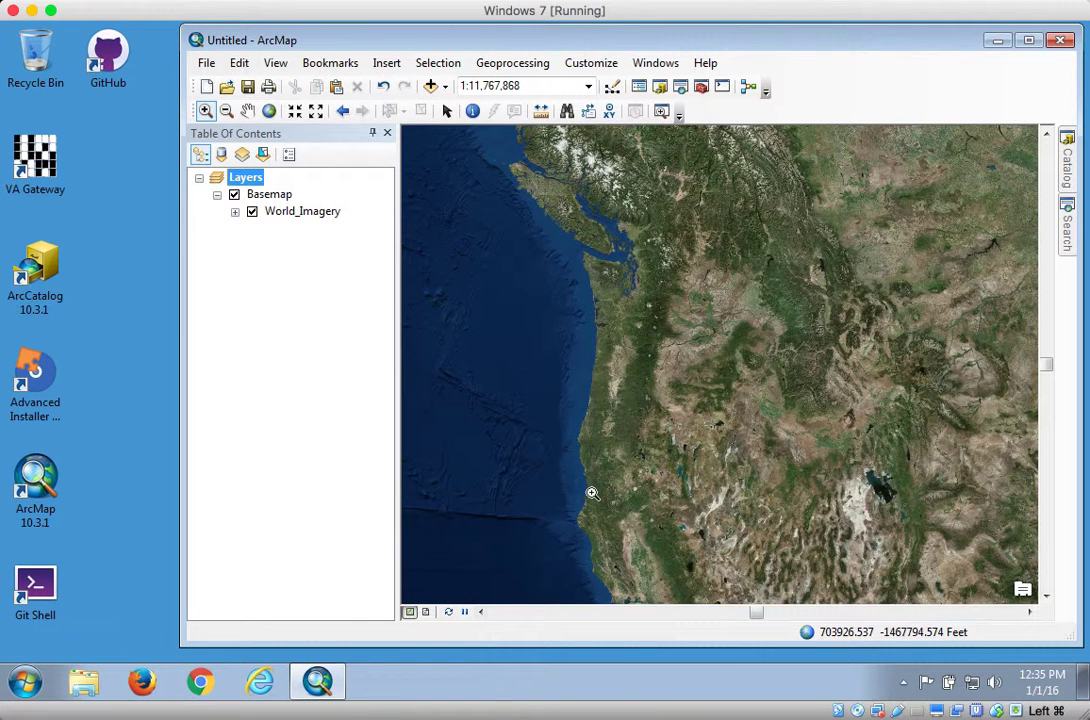
Step: Make Data.gdb in the catalog folder C:\PrecisionIrrigationAnalysis\Farms\WSU\GolfCourse the default geodatabase of the map
mouse_move(318, 682)
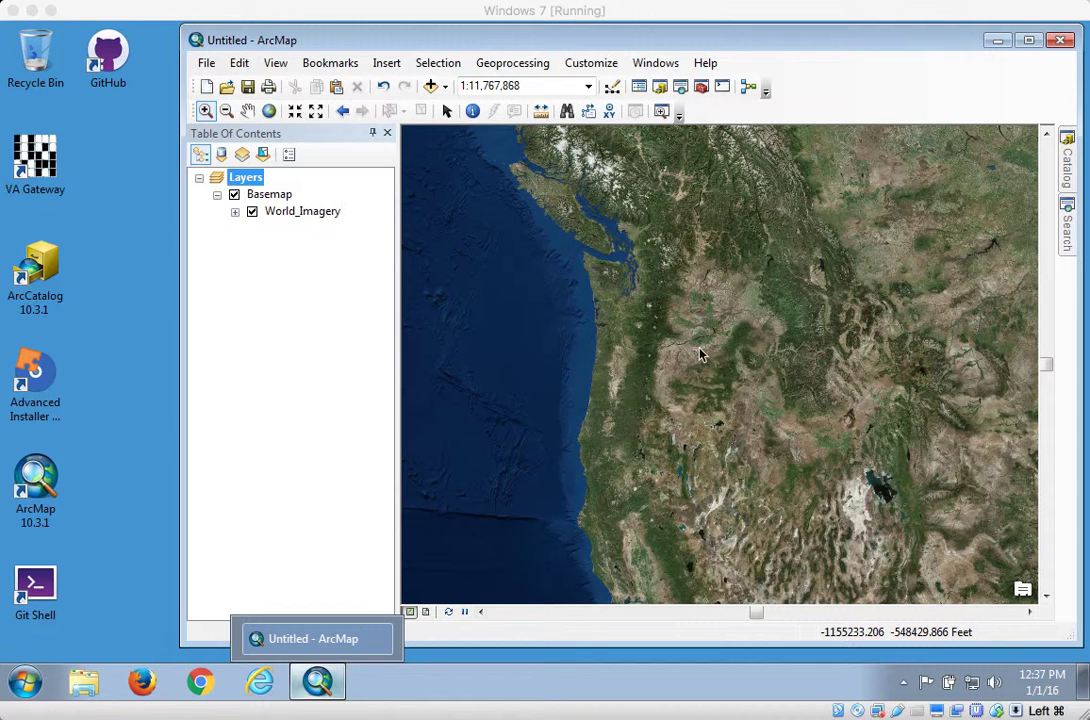
click(1067, 158)
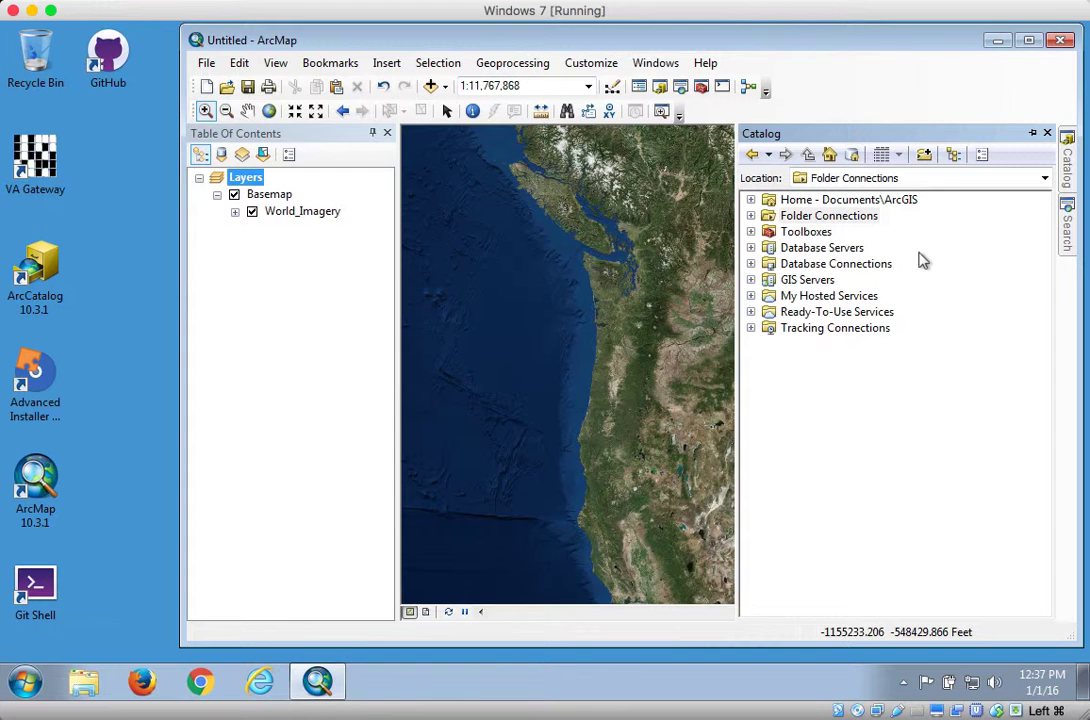
click(751, 216)
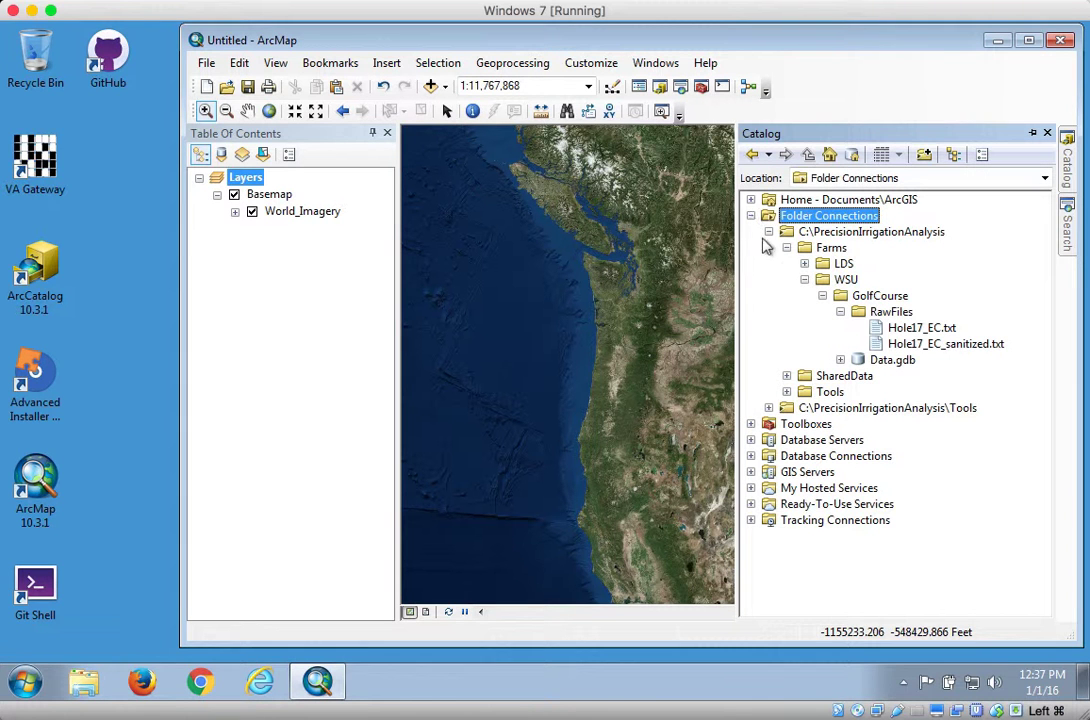
click(822, 298)
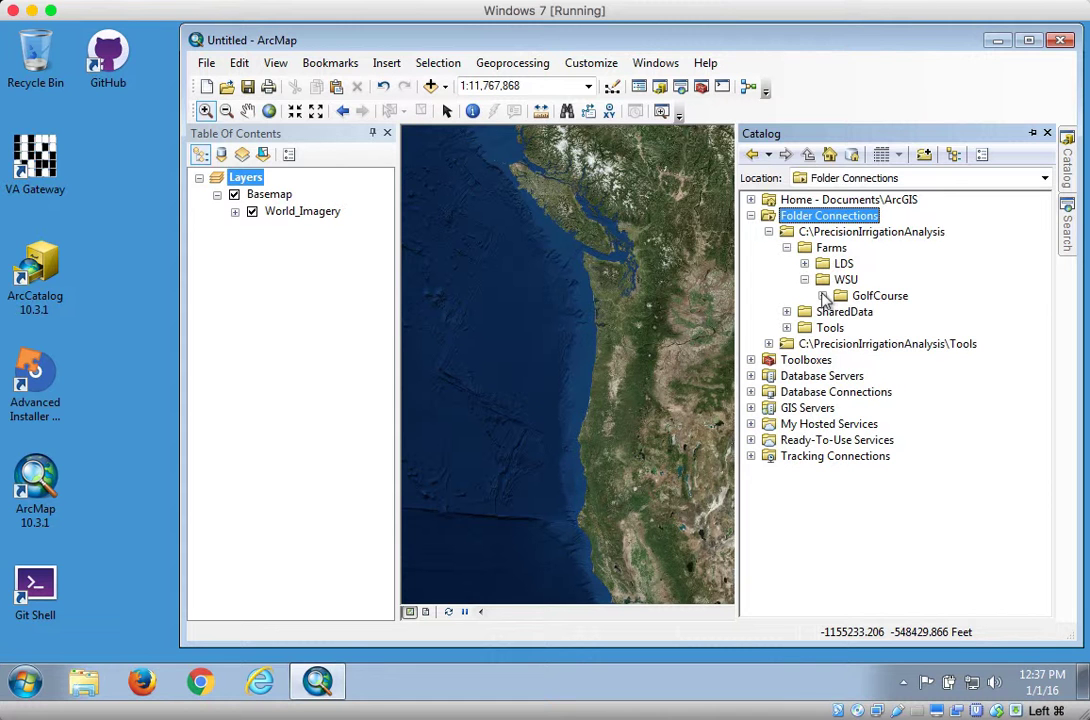
click(822, 296)
click(840, 312)
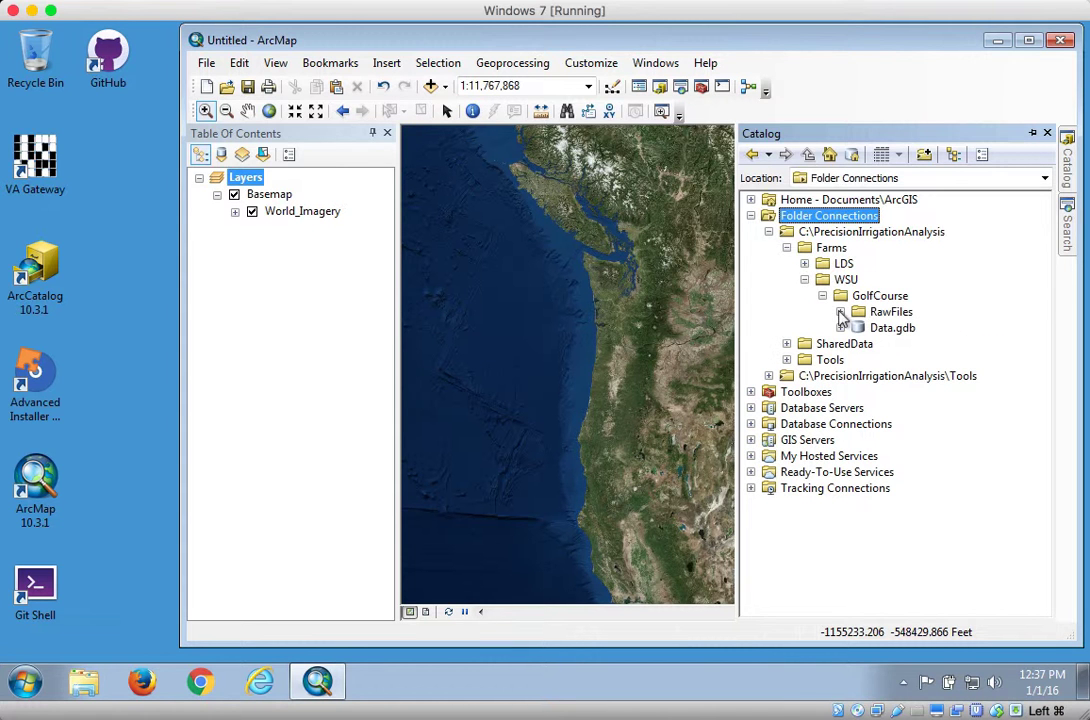
click(891, 328)
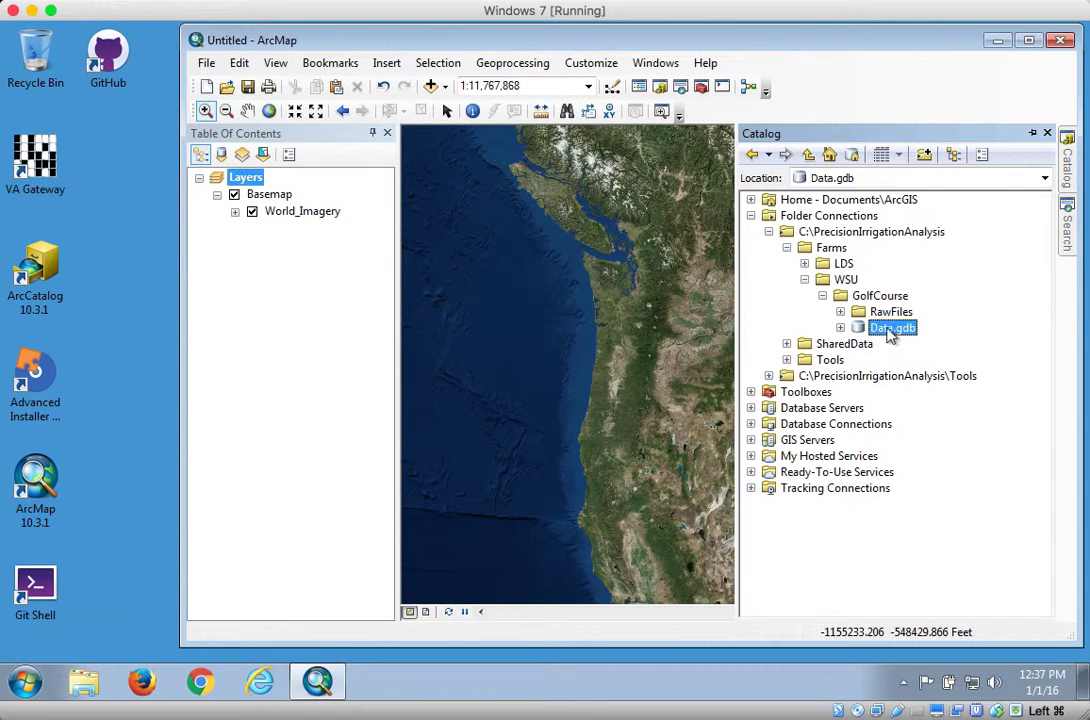
right_click(888, 328)
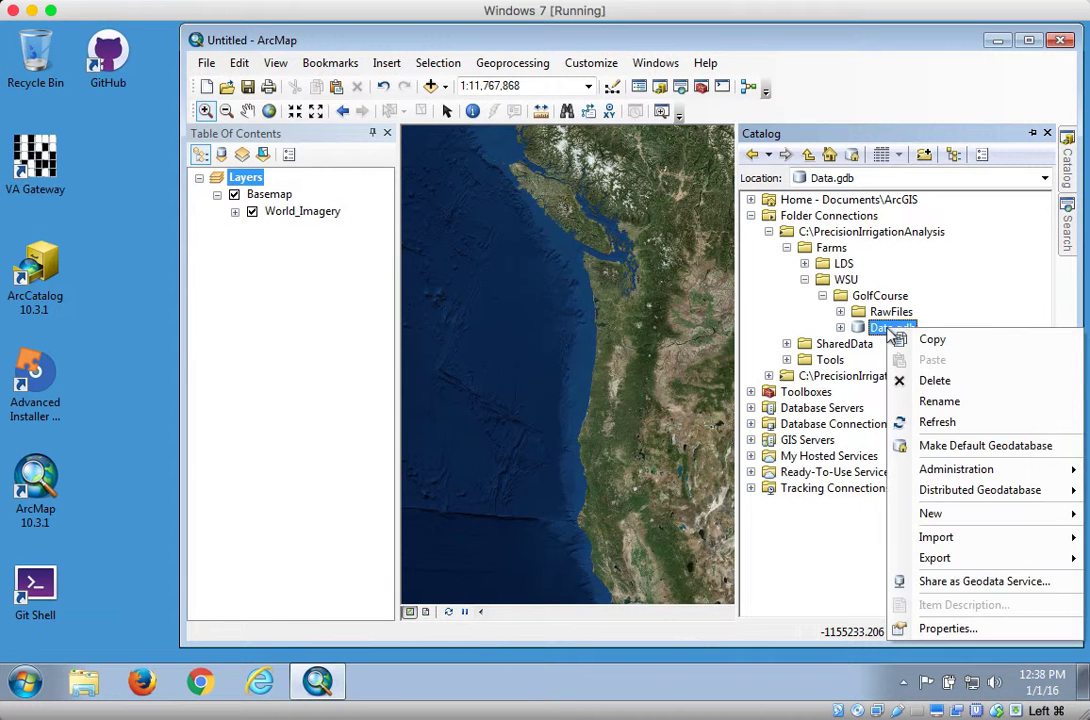
click(945, 453)
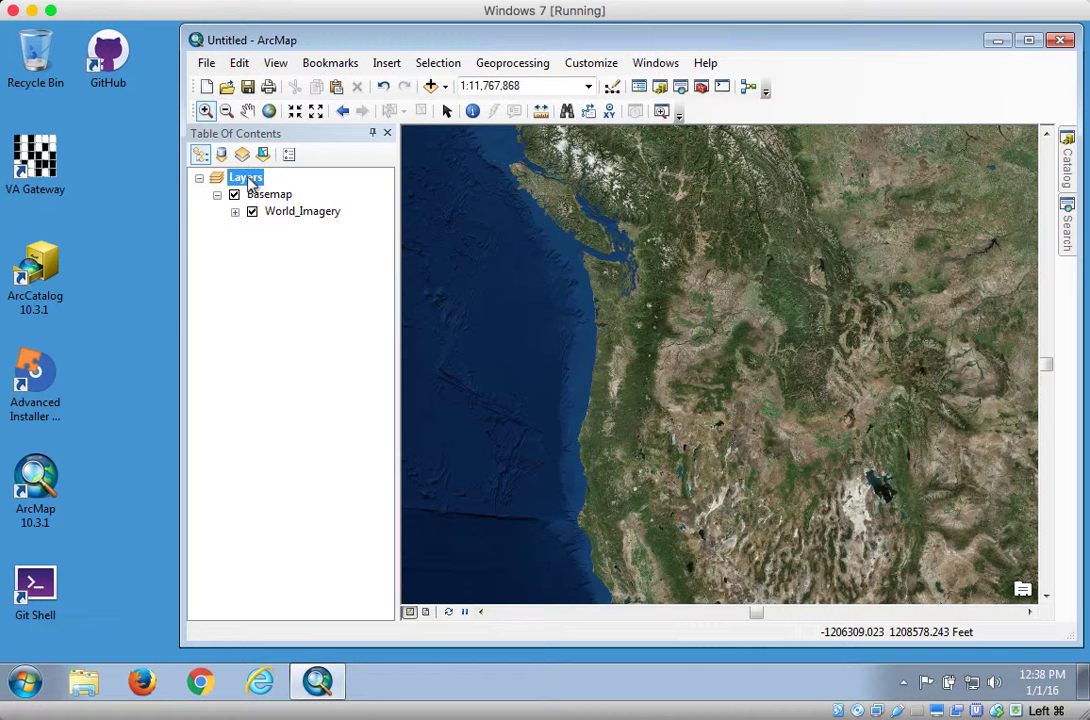
Step: Start saving the map document and choose the PrecisionIrrigationAnalysis\Farms\WSU\GolfCourse folder as its location
click(1068, 162)
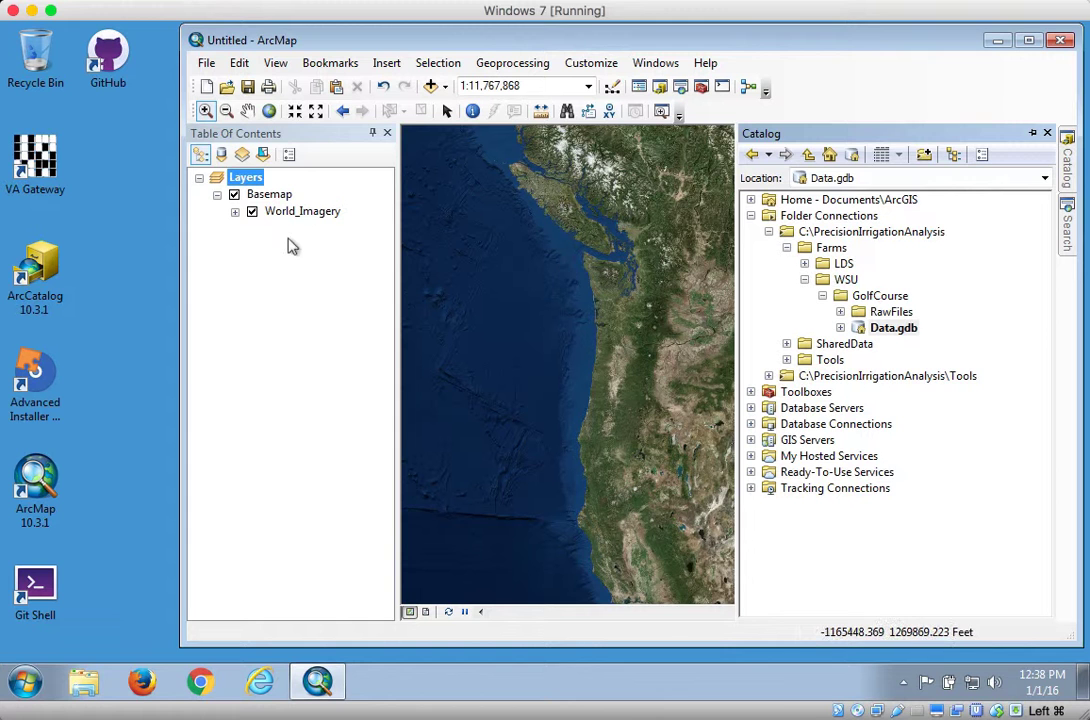
click(248, 87)
click(700, 181)
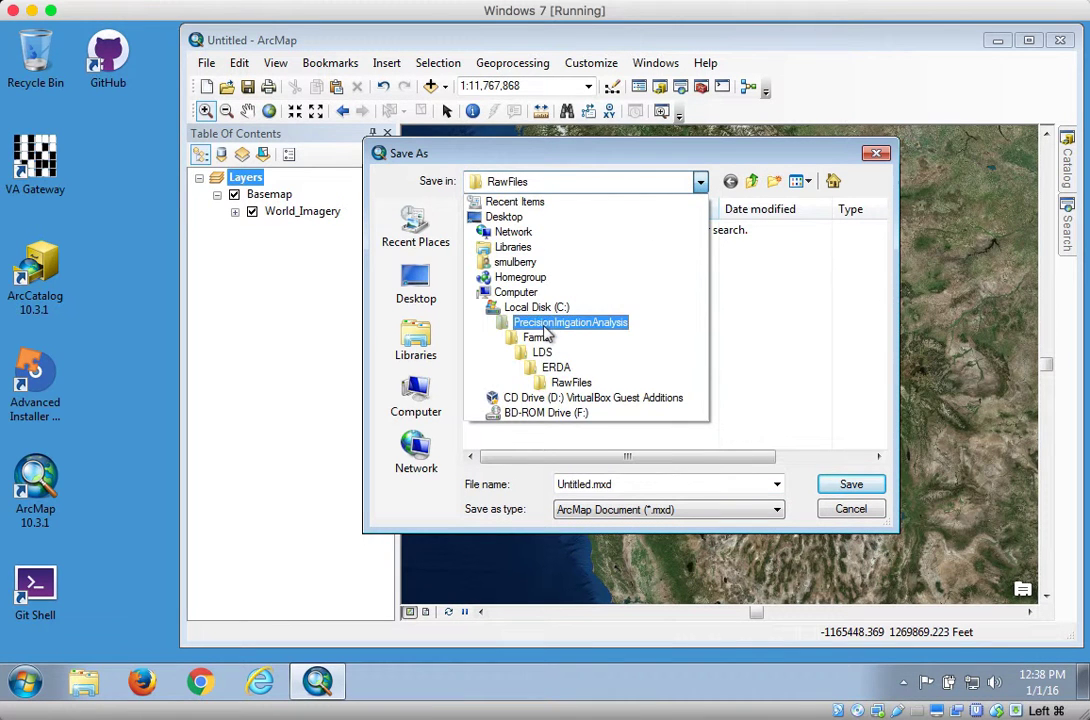
click(538, 338)
double_click(499, 249)
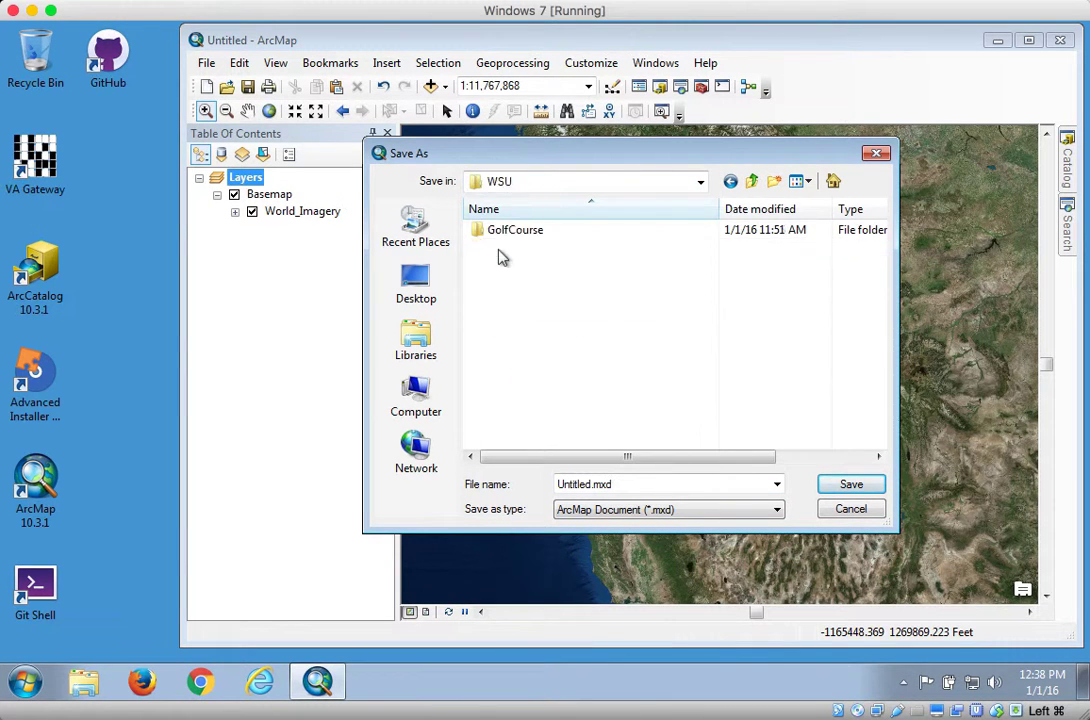
double_click(503, 231)
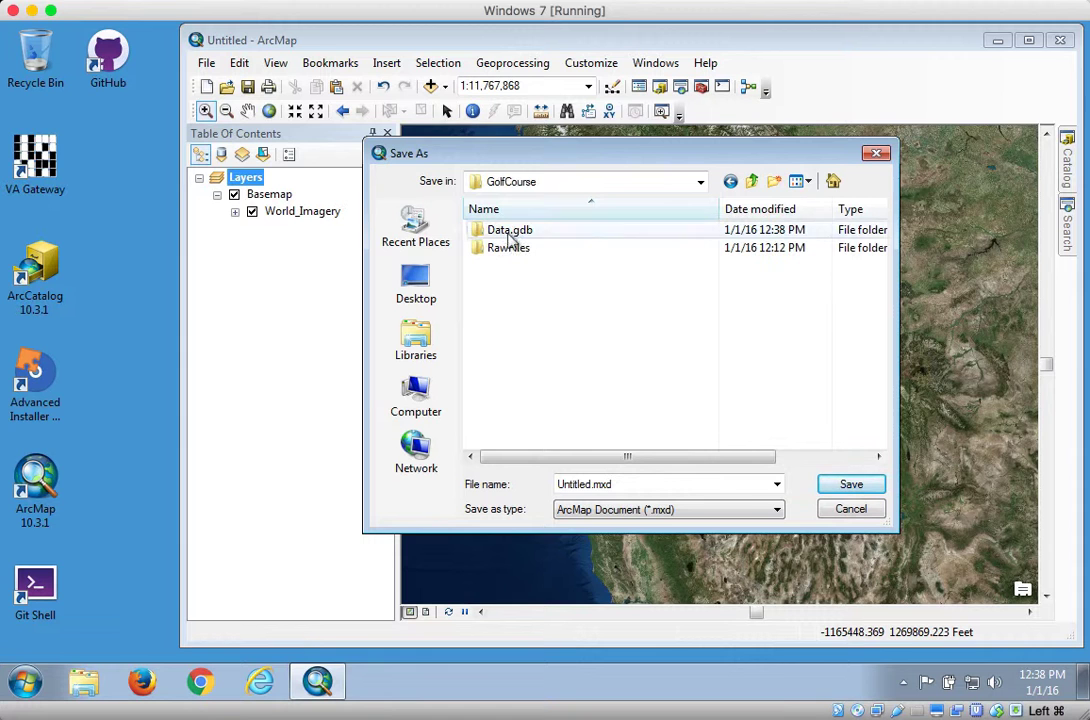
Step: Name the map document Map.mxd and save it
click(584, 484)
click(592, 485)
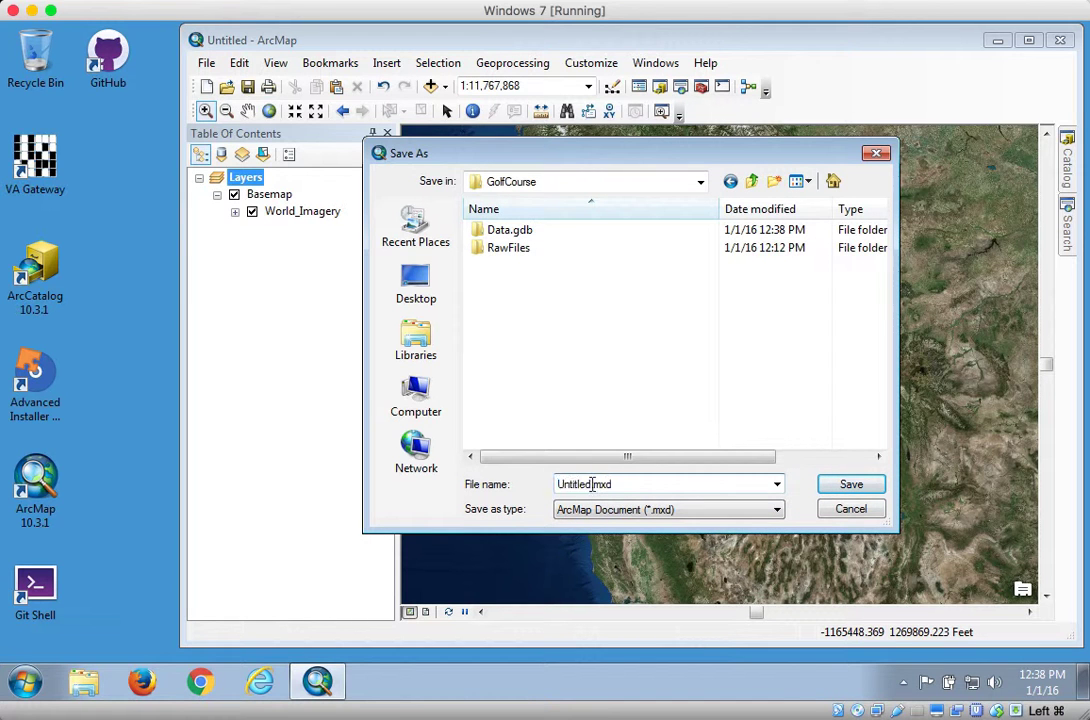
key(BackSpace)
key(BackSpace)
key(BackSpace)
key(BackSpace)
key(BackSpace)
key(BackSpace)
key(BackSpace)
key(BackSpace)
text(Map)
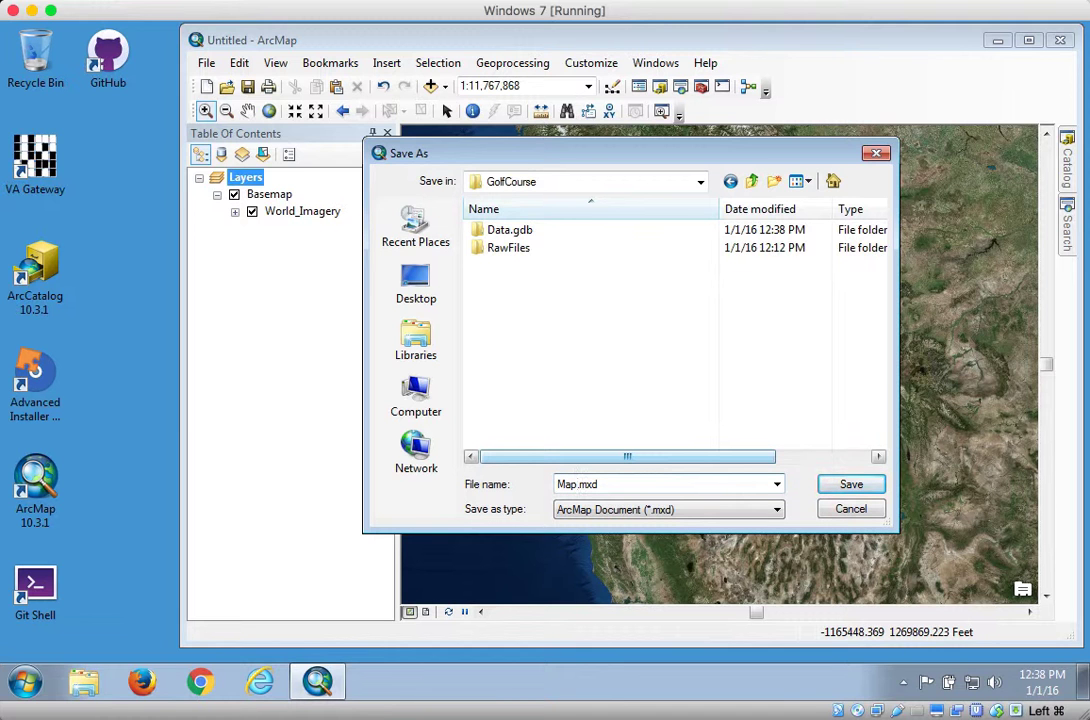
click(836, 484)
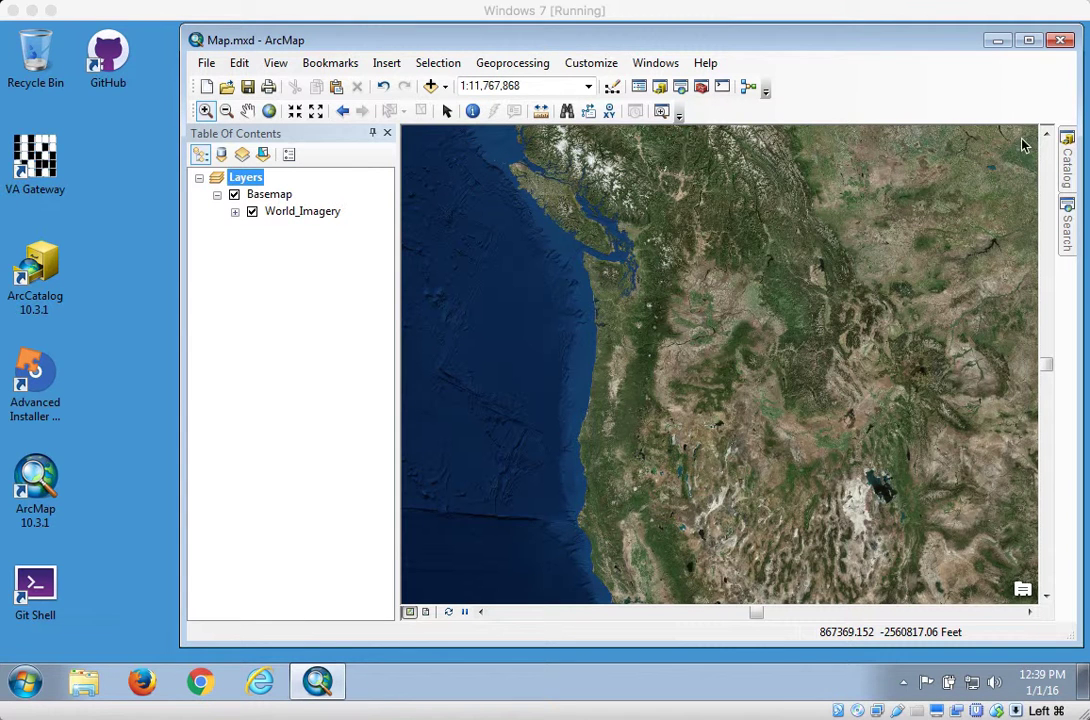
click(1067, 157)
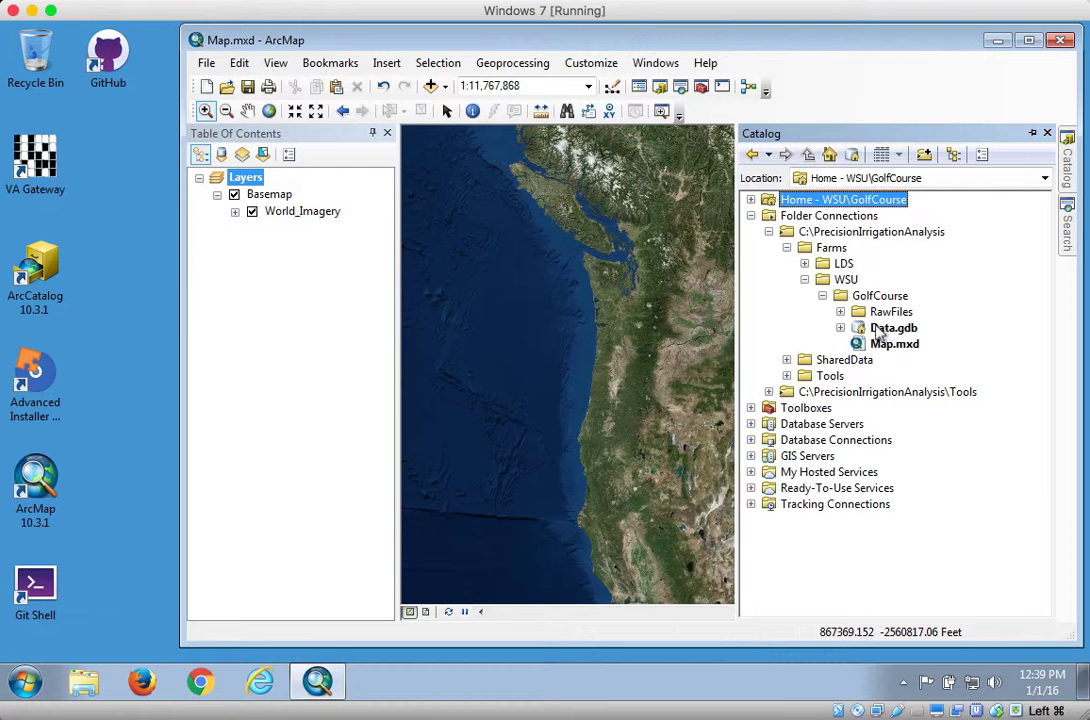
click(841, 313)
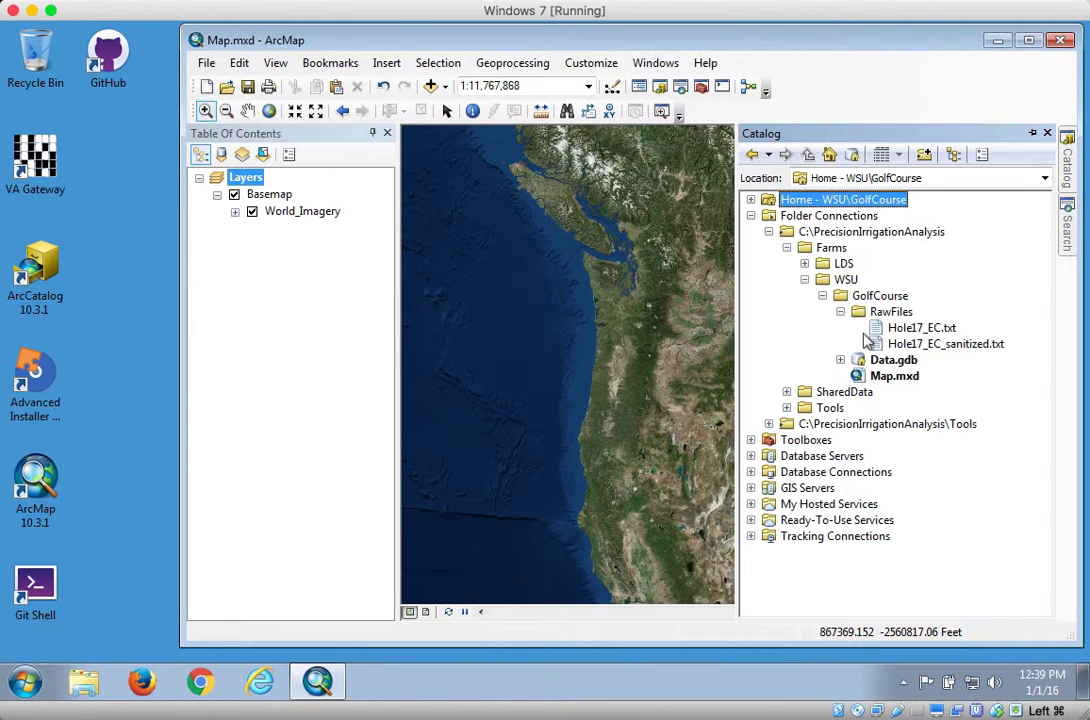
click(934, 346)
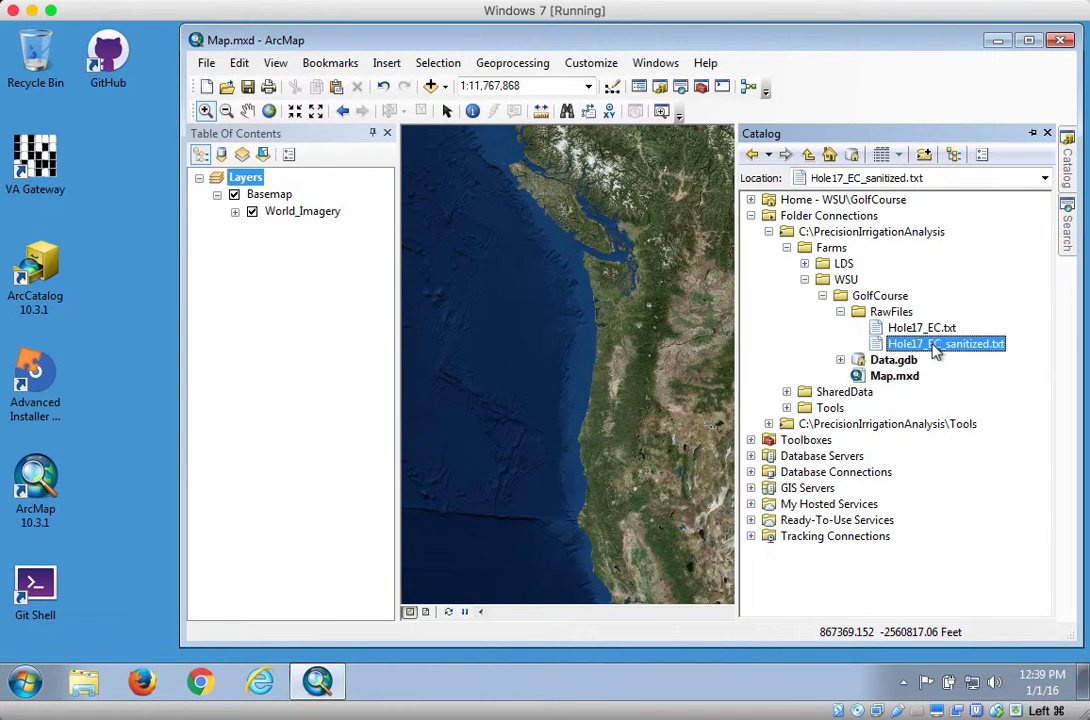
right_click(935, 350)
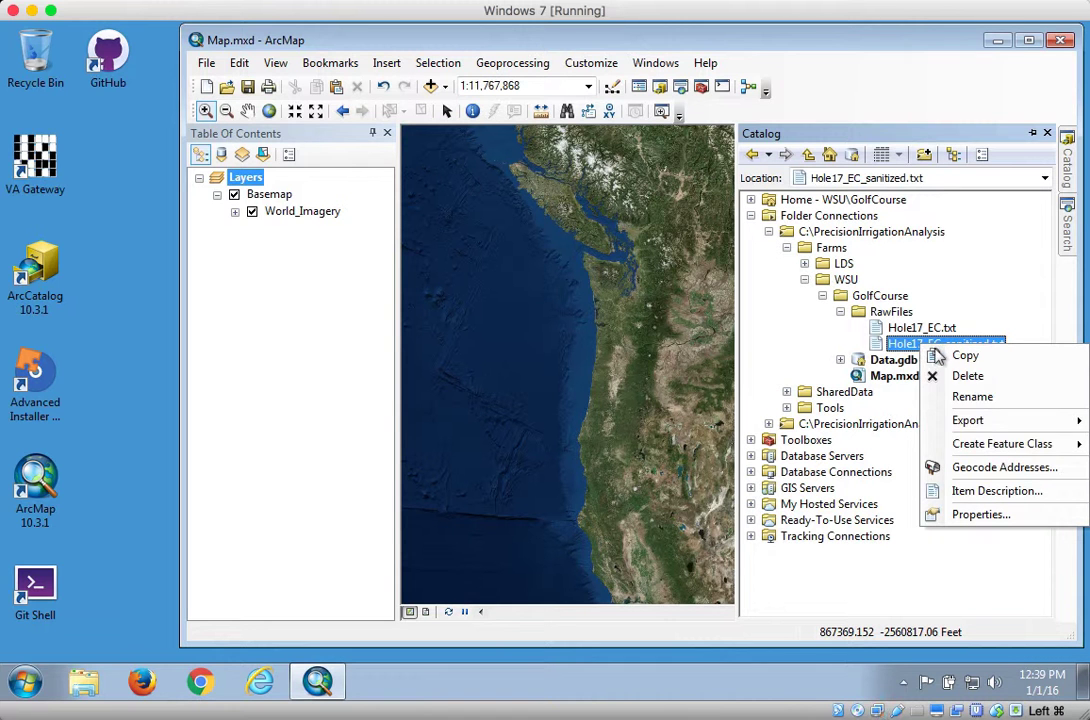
mouse_move(1000, 450)
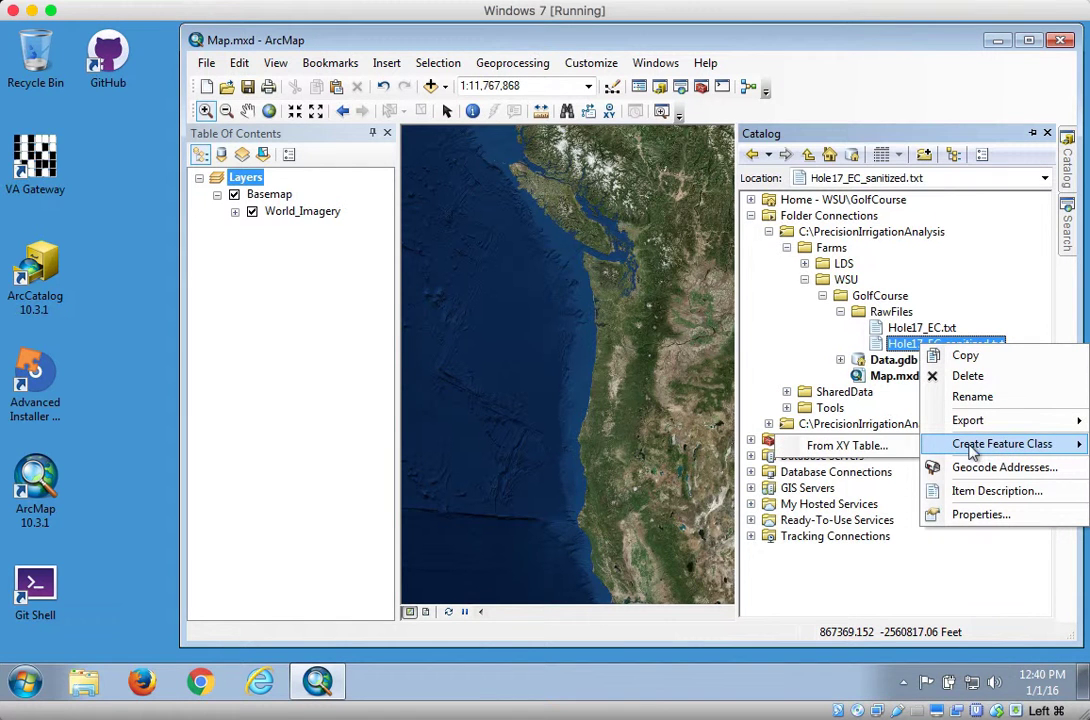
click(886, 451)
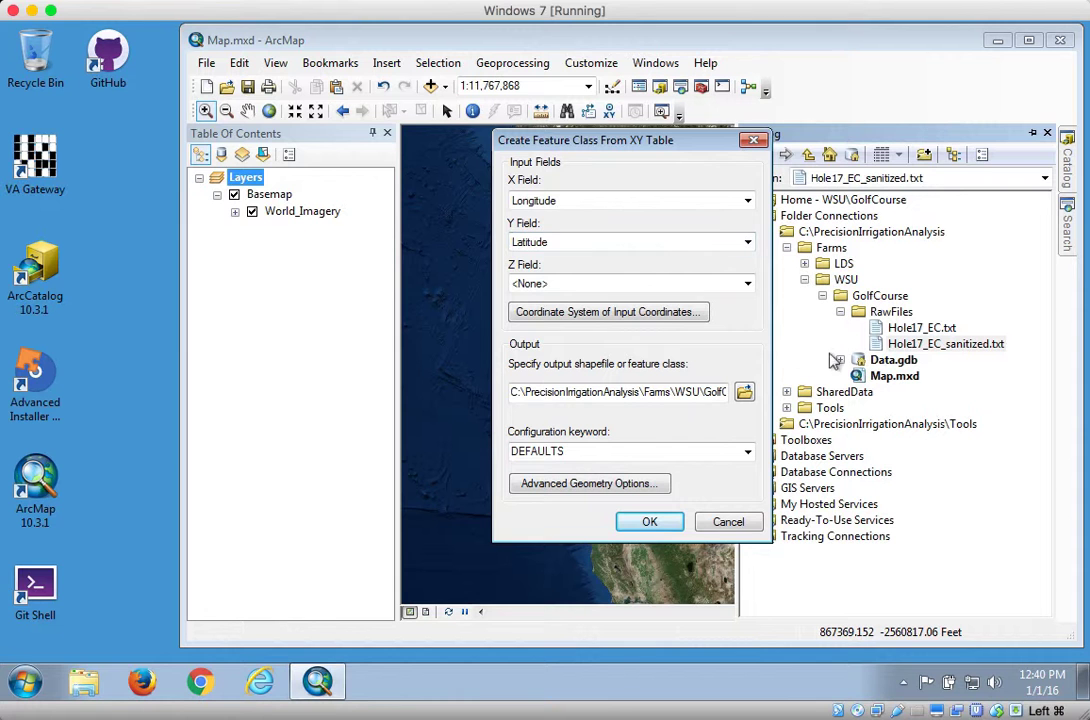
click(595, 326)
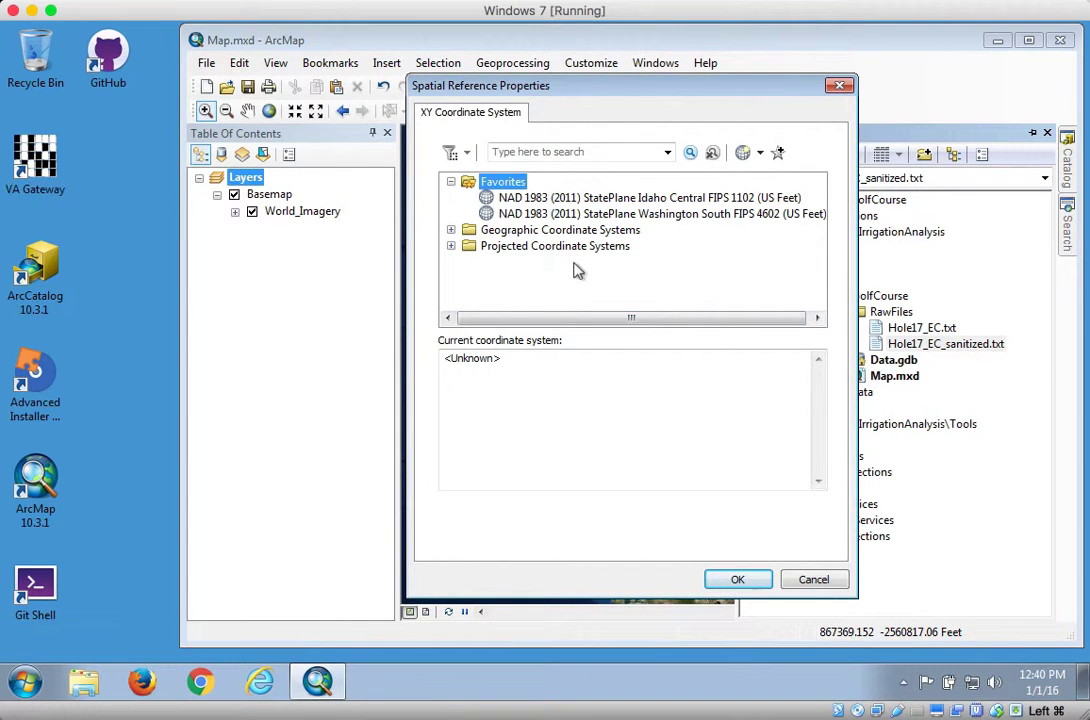
click(451, 230)
drag(818, 238, 820, 289)
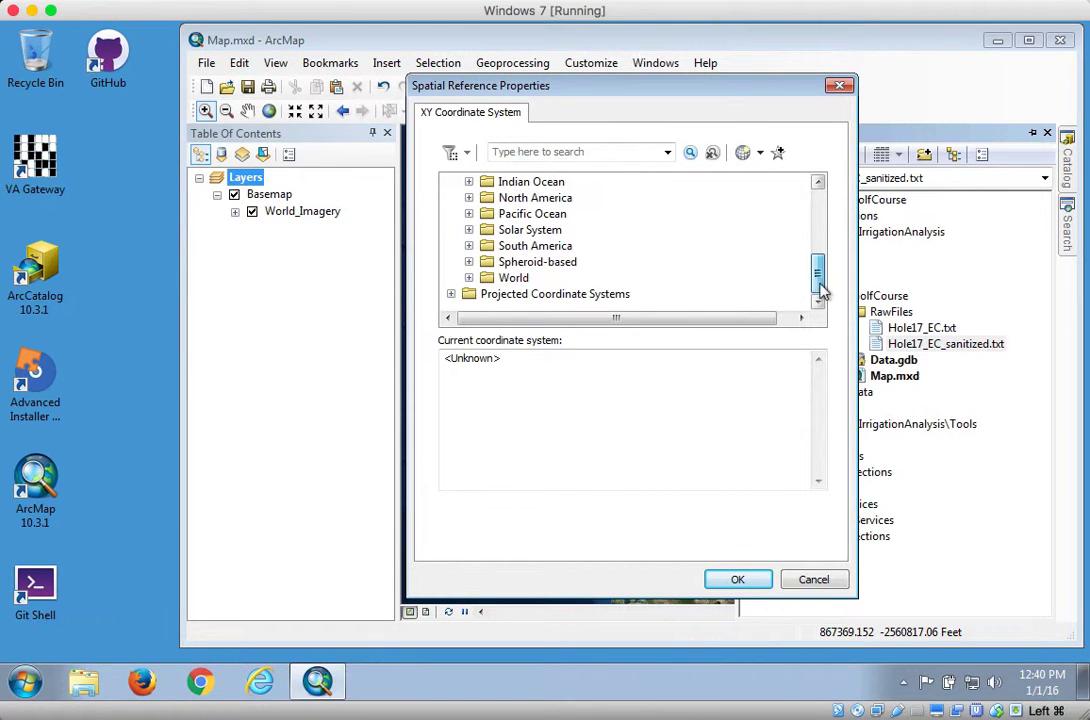
click(812, 583)
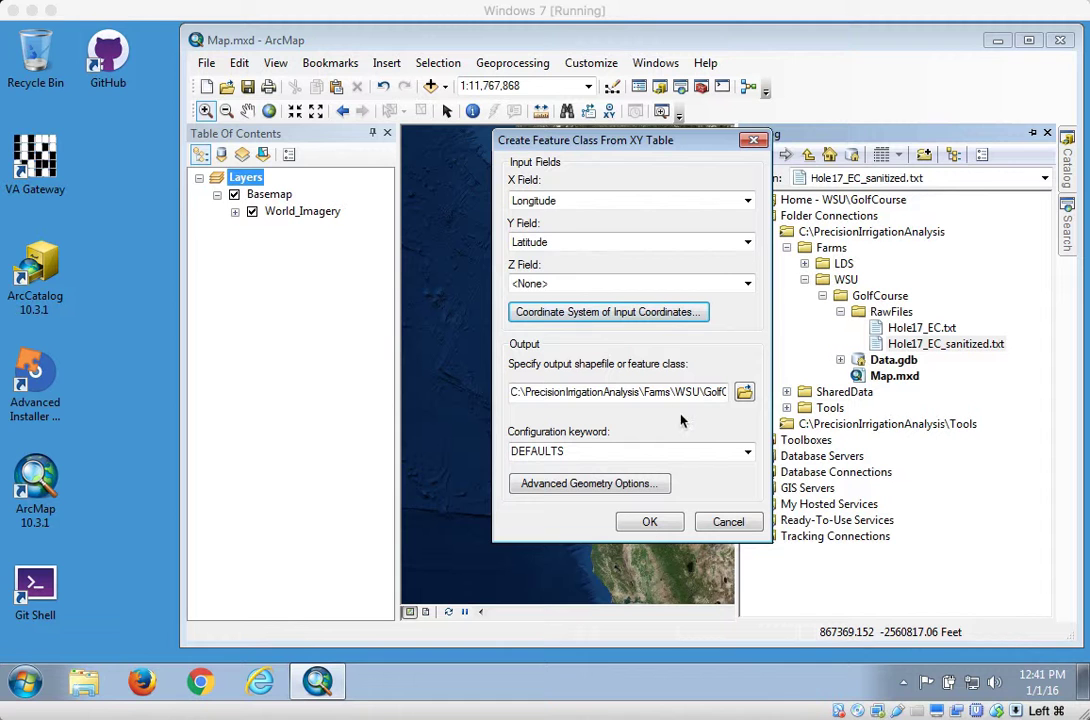
drag(660, 142, 632, 150)
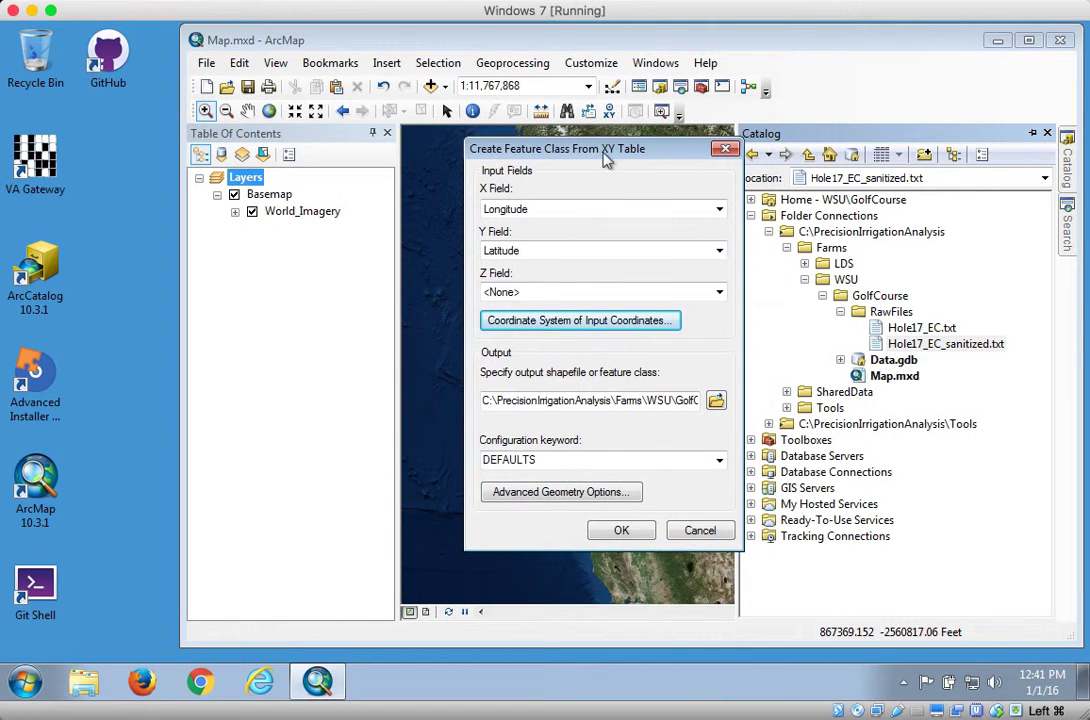
click(700, 531)
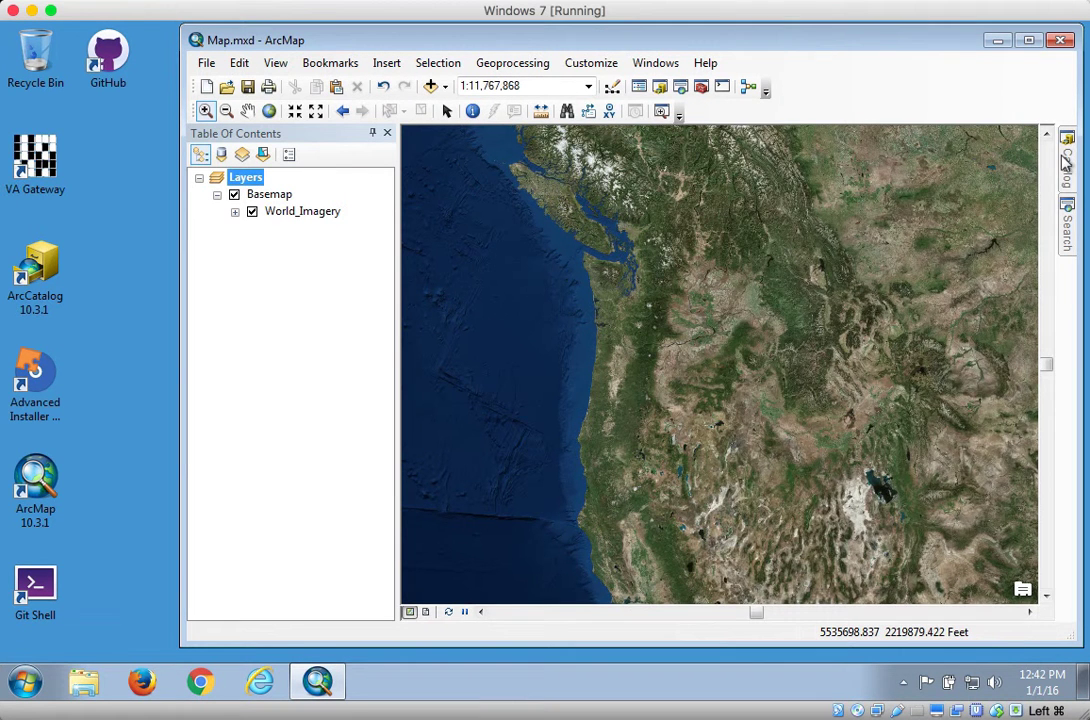
mouse_move(1066, 162)
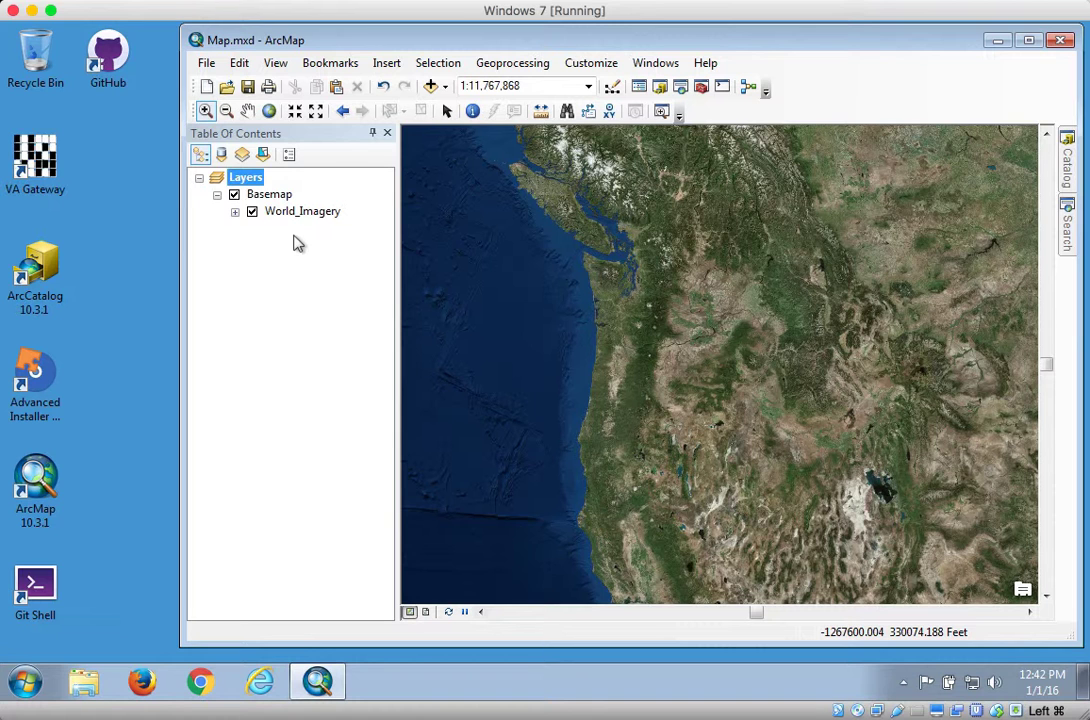
Step: Start adding XY data and choose Hole17_EC_sanitized.txt from C:\PrecisionIrrigationAnalysis\Farms\WSU\GolfCourse\RawFiles as the coordinate table
click(205, 66)
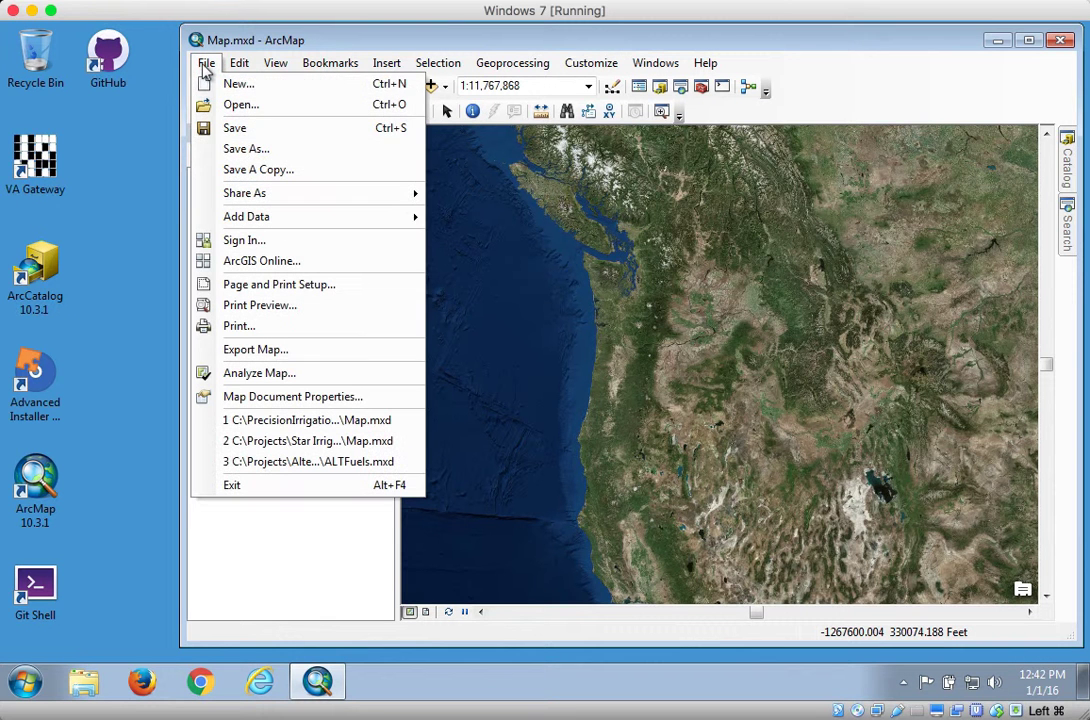
mouse_move(316, 219)
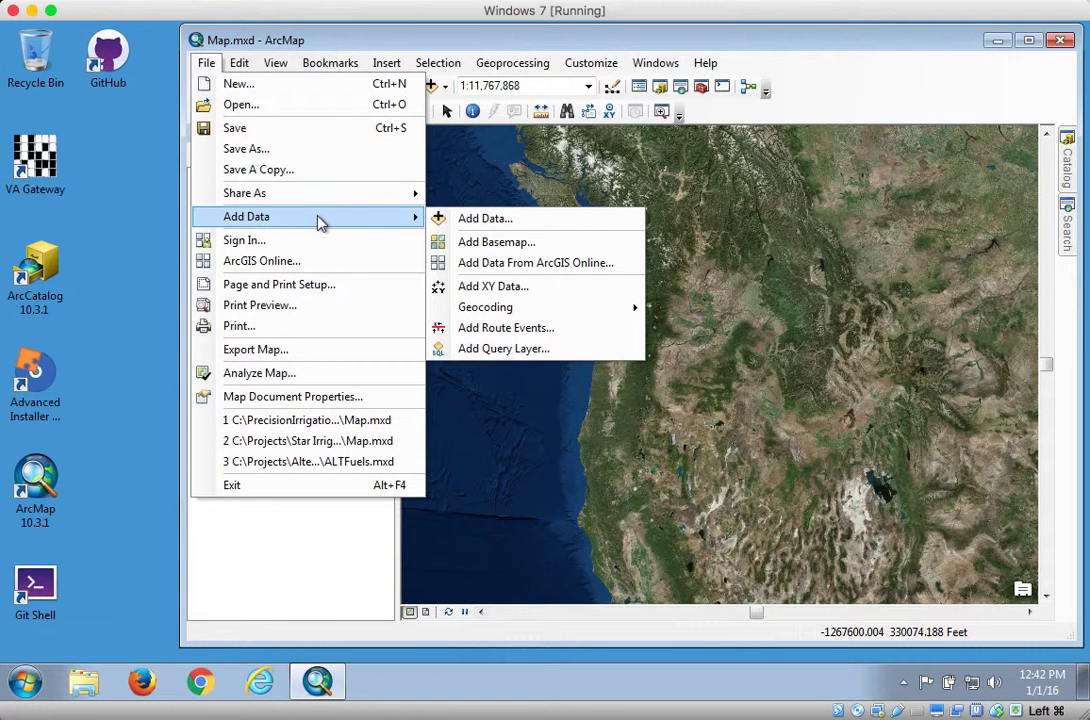
click(510, 287)
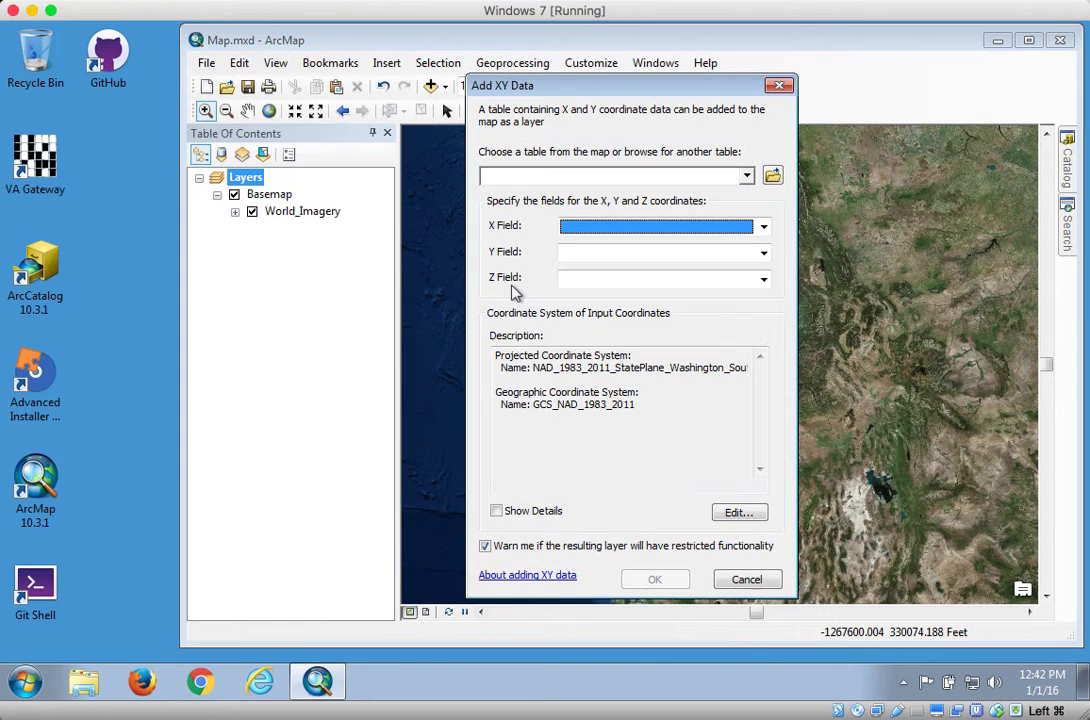
click(771, 177)
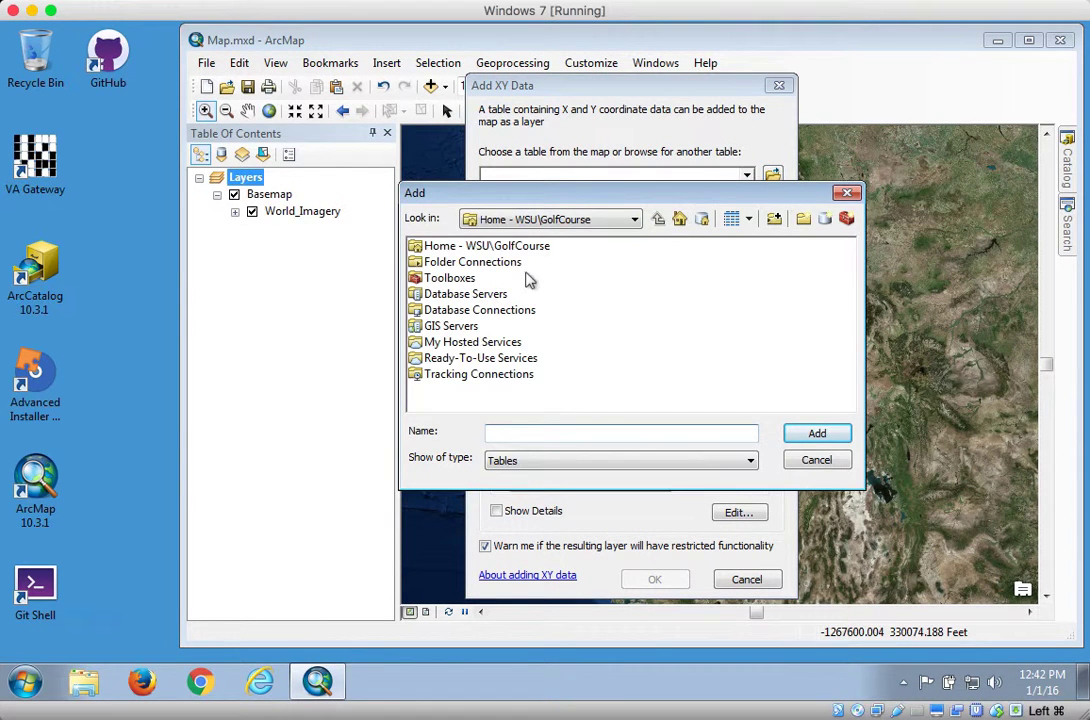
double_click(468, 263)
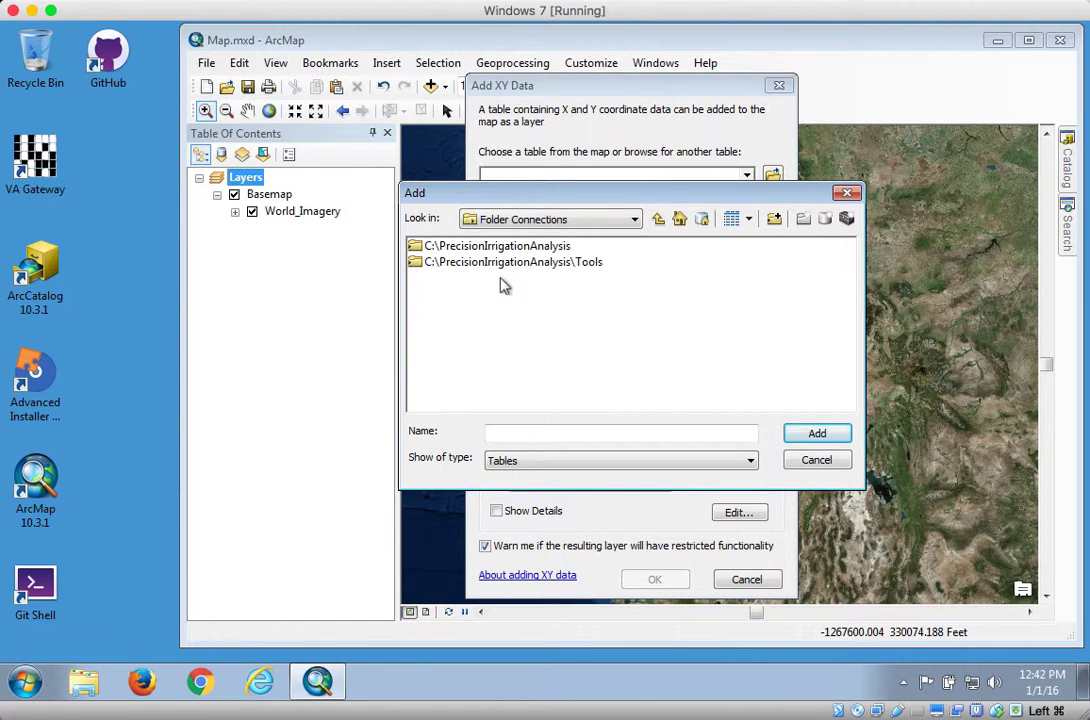
double_click(500, 247)
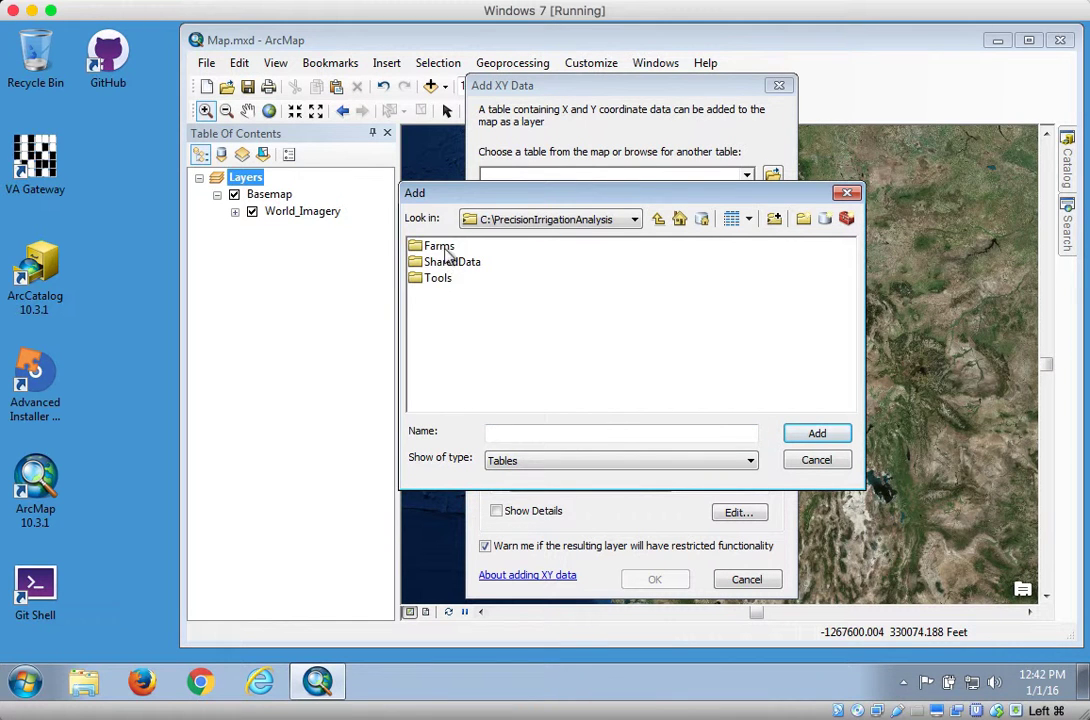
double_click(445, 248)
double_click(447, 263)
click(448, 248)
double_click(448, 248)
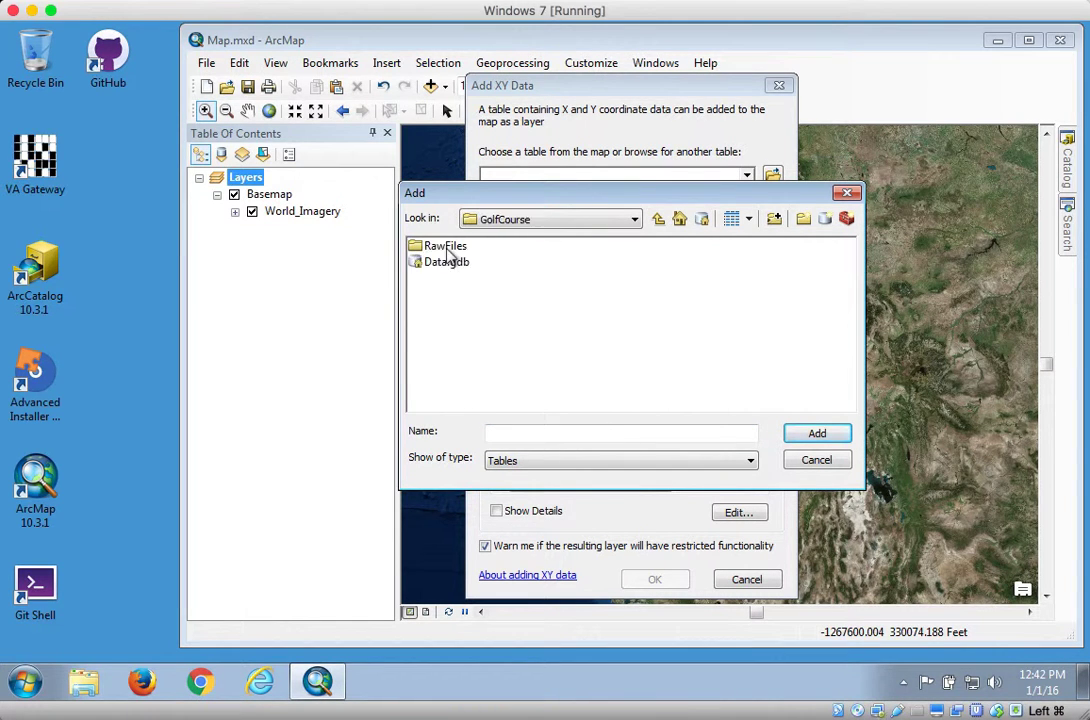
double_click(446, 247)
click(490, 262)
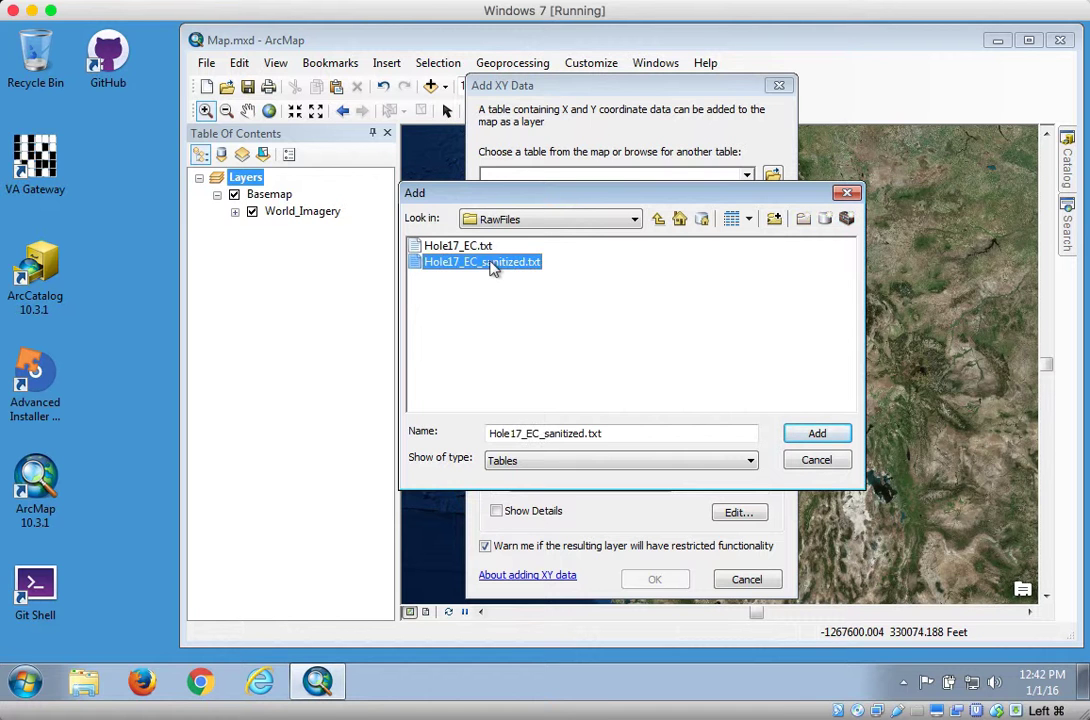
click(820, 435)
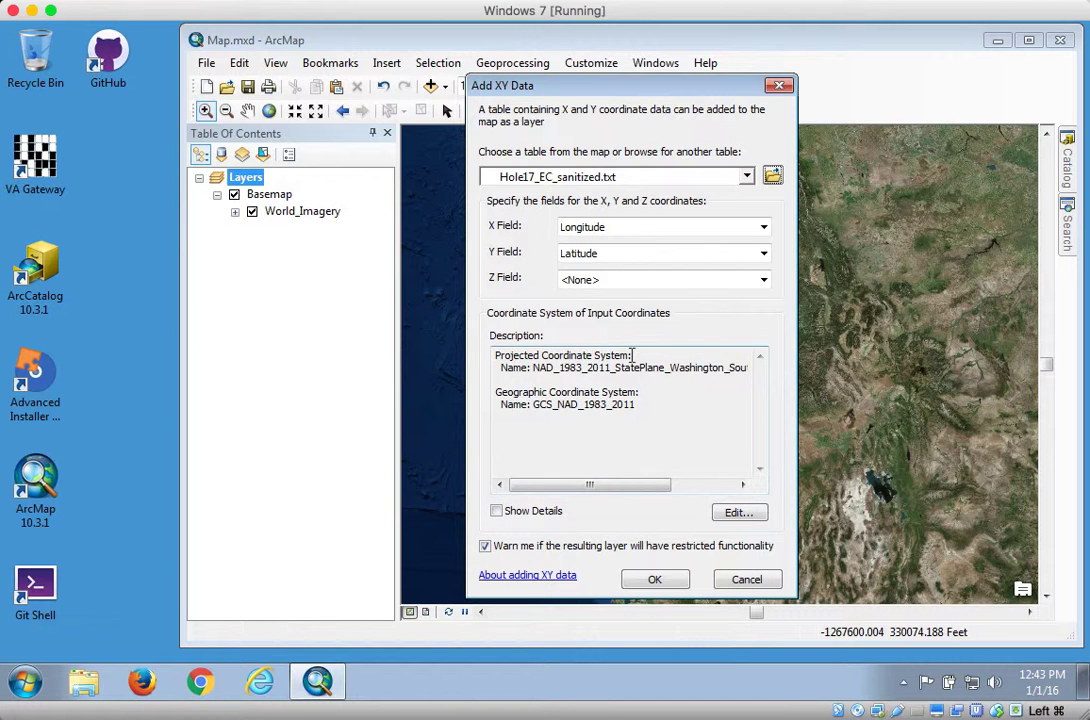
Step: Select WGS 1984 from the World geographic coordinate systems as the coordinate system of the input coordinates
click(737, 514)
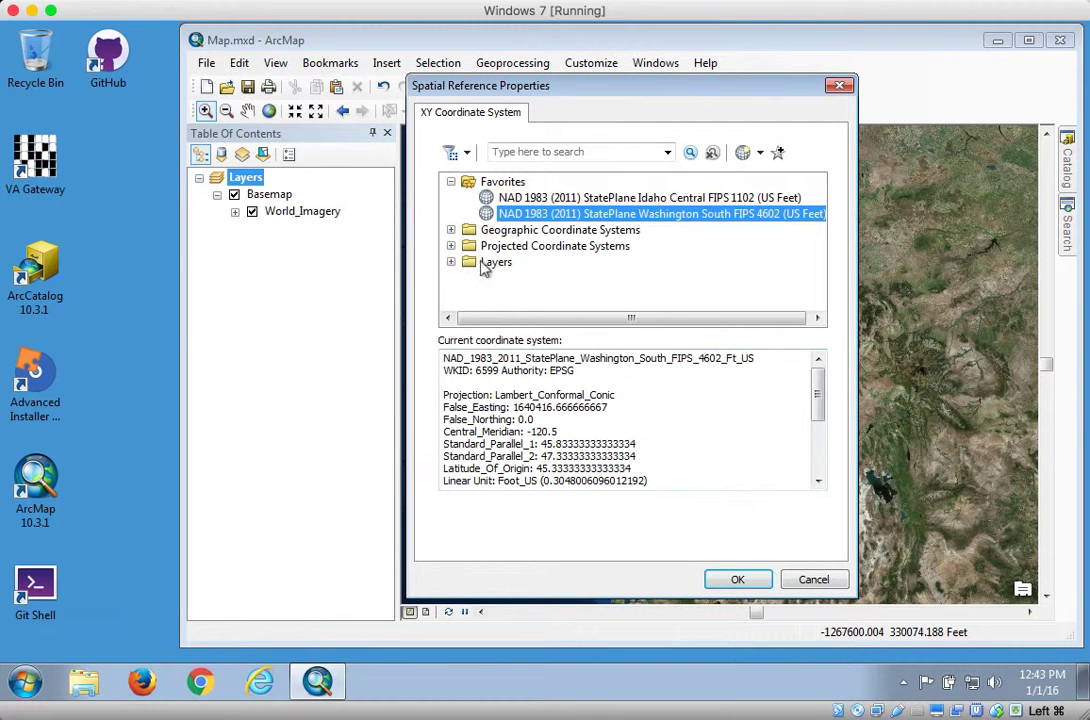
click(451, 231)
scroll(458, 242, down, 3)
click(469, 261)
scroll(472, 262, down, 4)
click(537, 263)
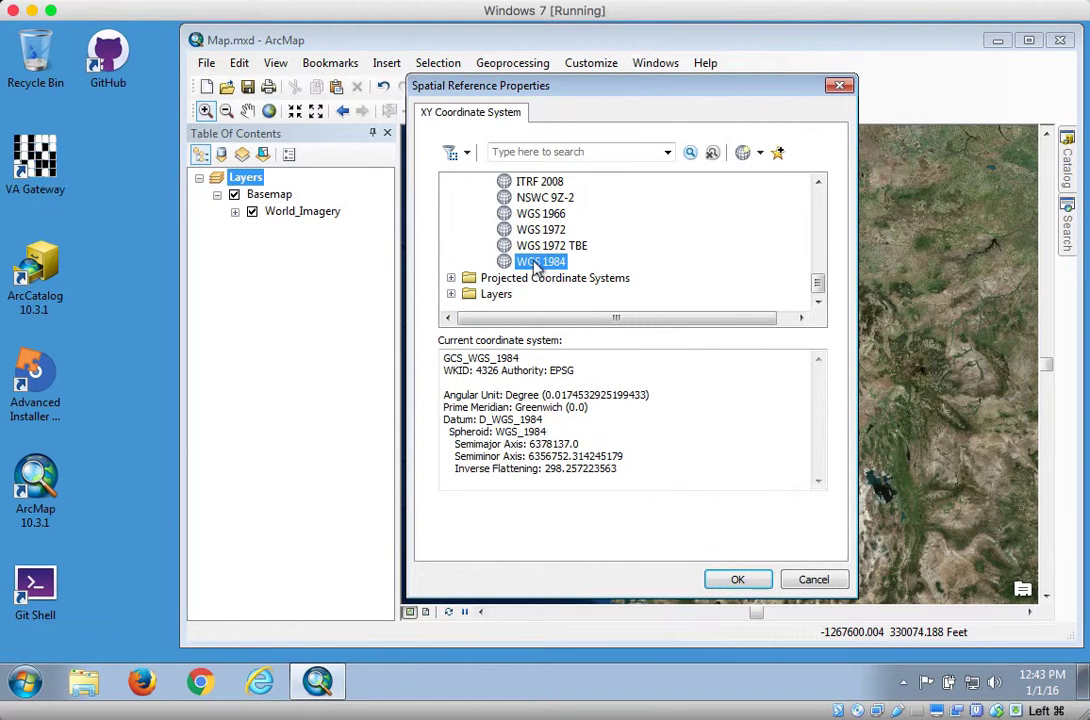
Step: Add WGS 1984 to the favorite coordinate systems and apply it to the XY data
right_click(537, 263)
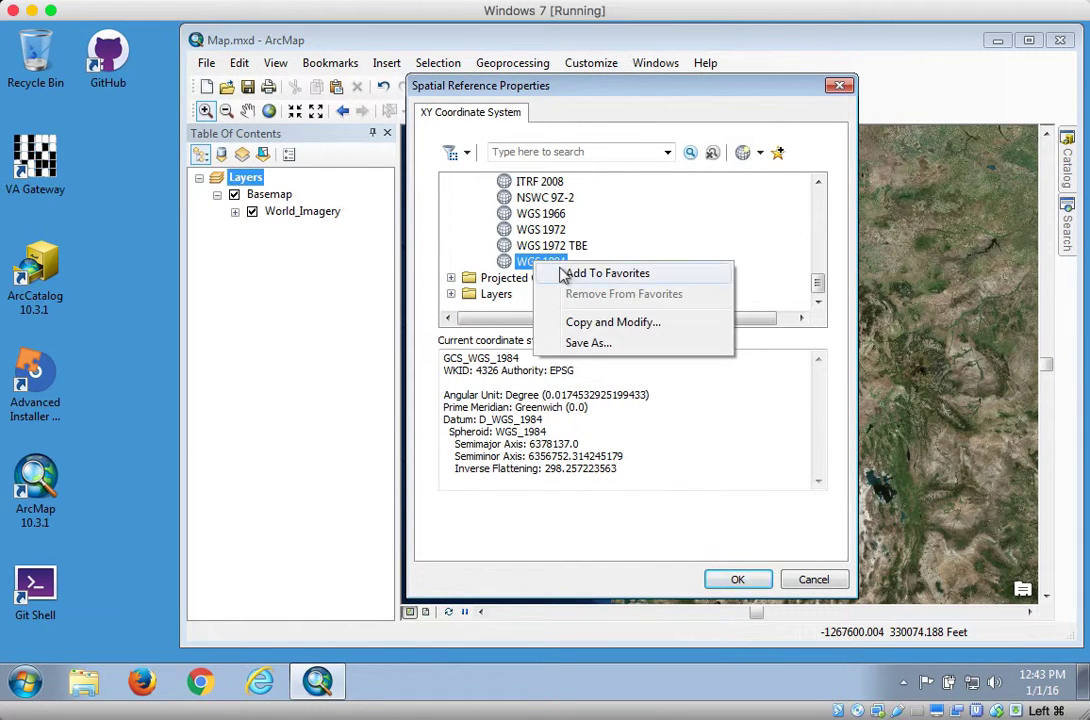
click(562, 277)
click(451, 197)
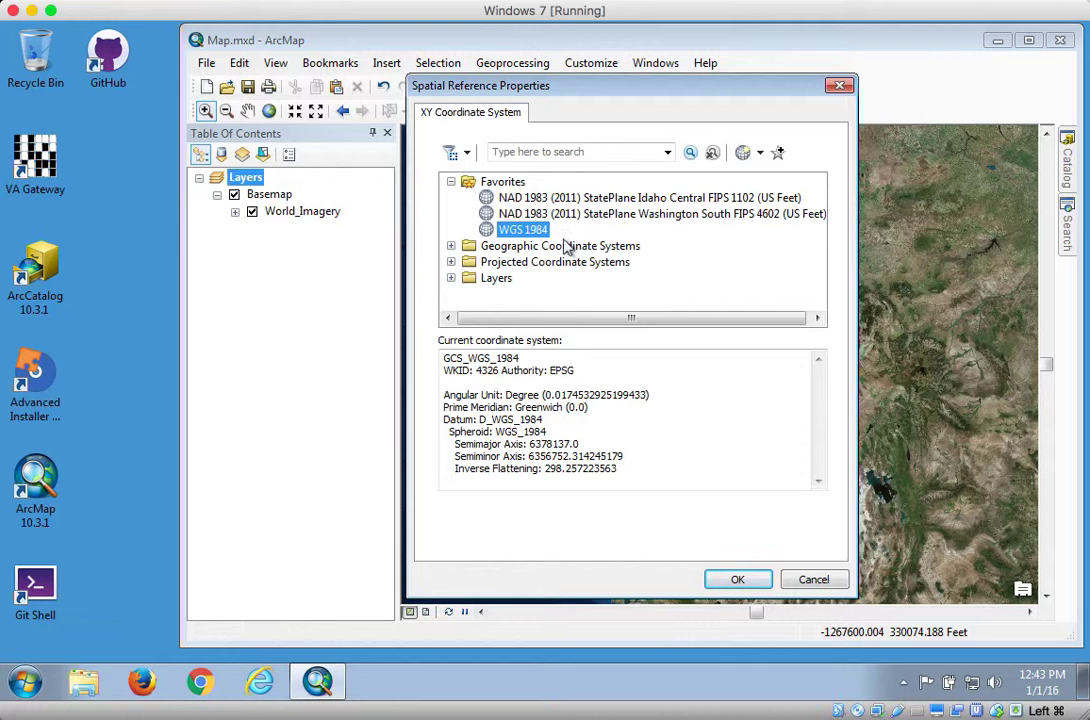
click(738, 580)
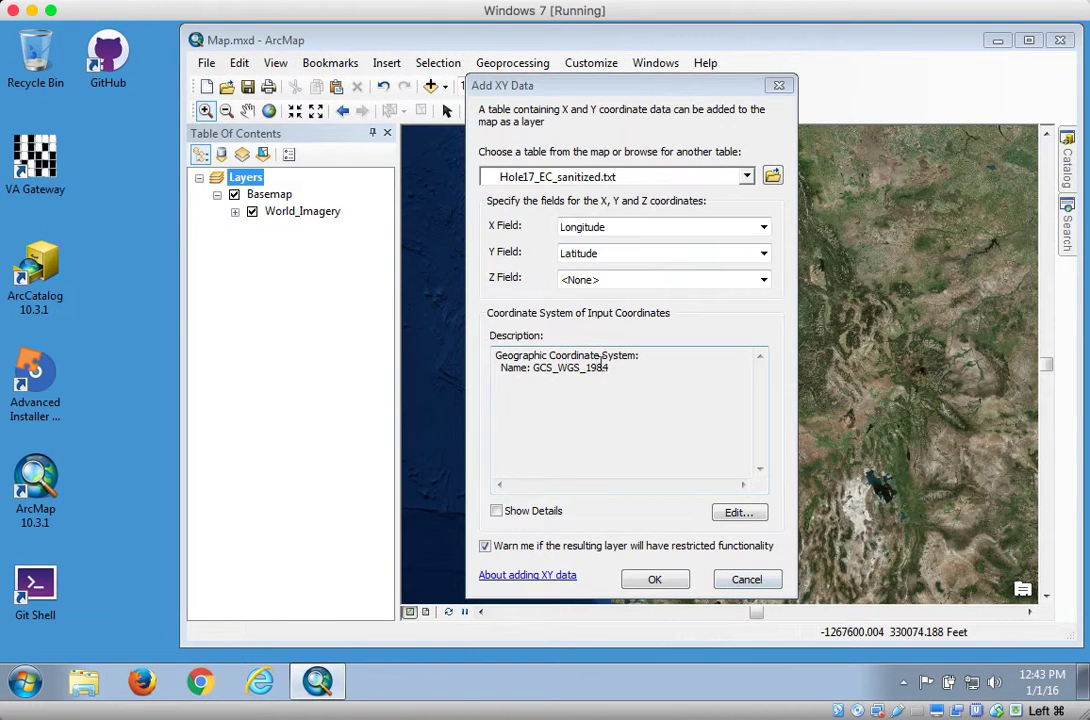
Step: Create the event layer from the Hole17_EC_sanitized.txt table, accepting that it has no Object-ID field
drag(625, 370, 487, 362)
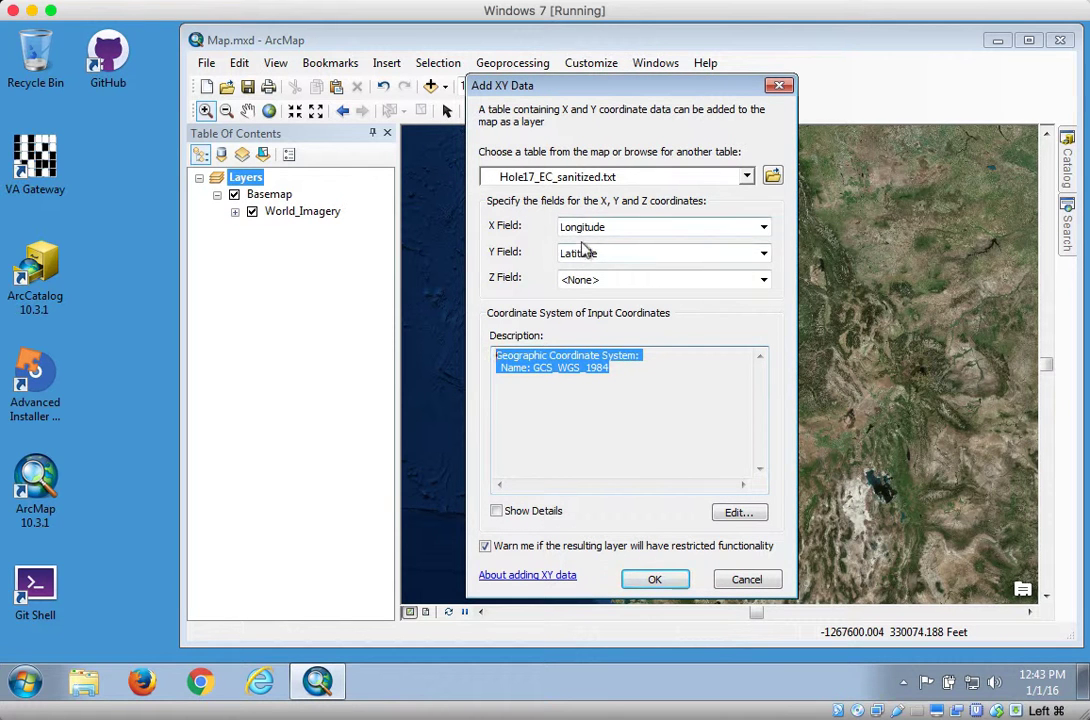
click(555, 389)
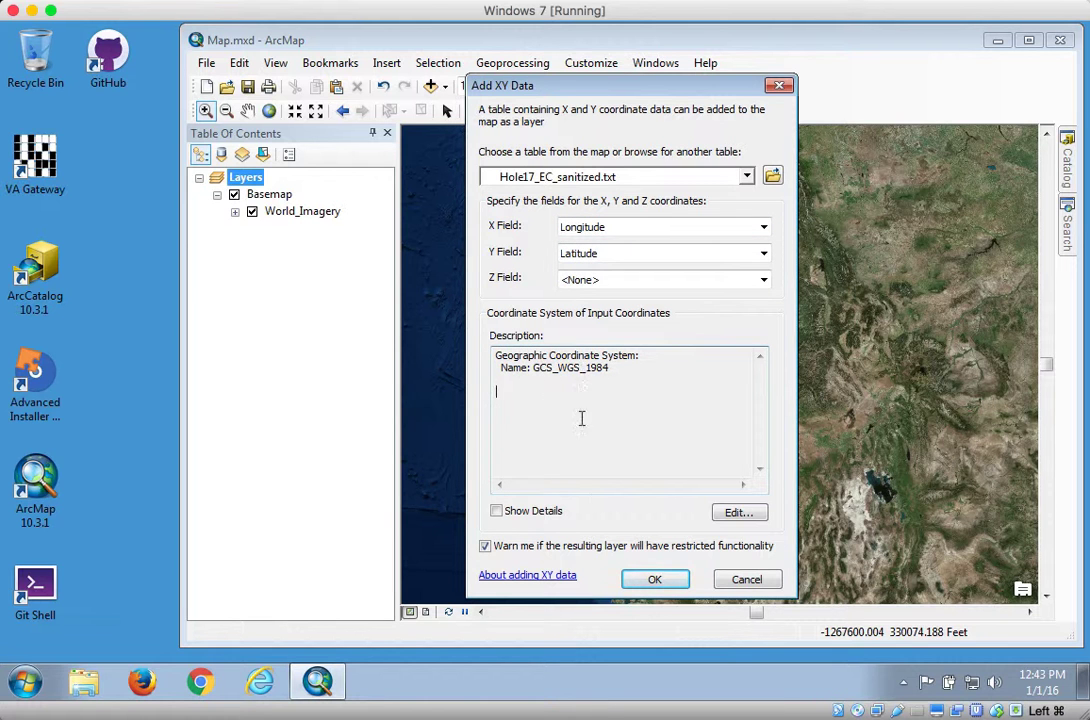
click(652, 580)
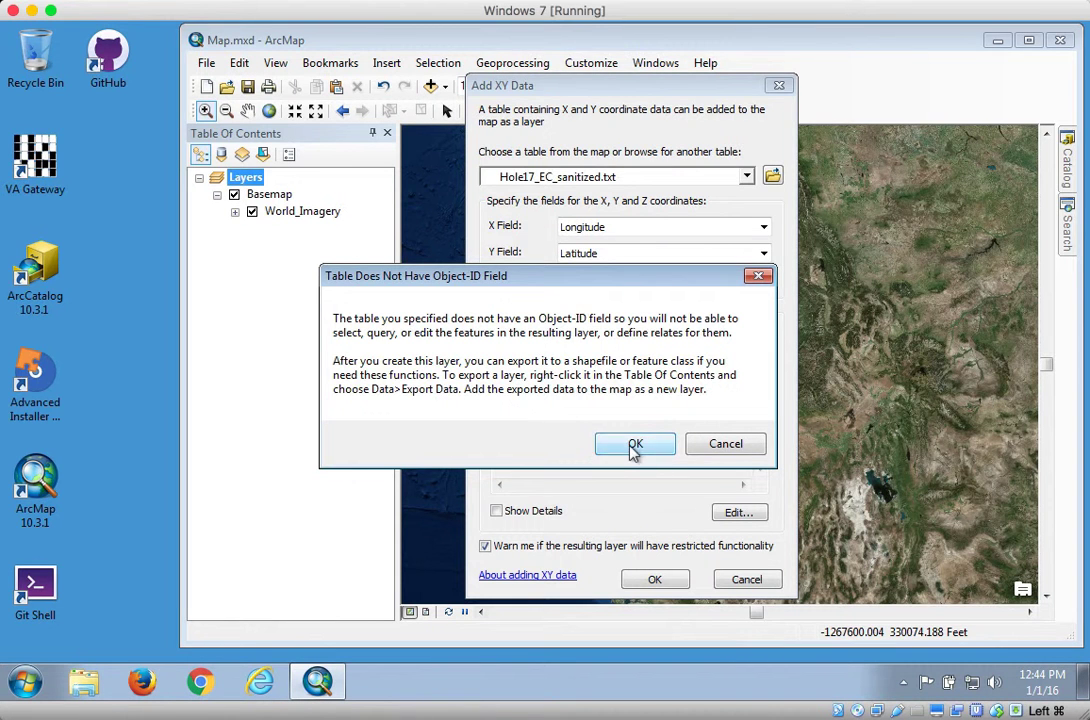
click(634, 444)
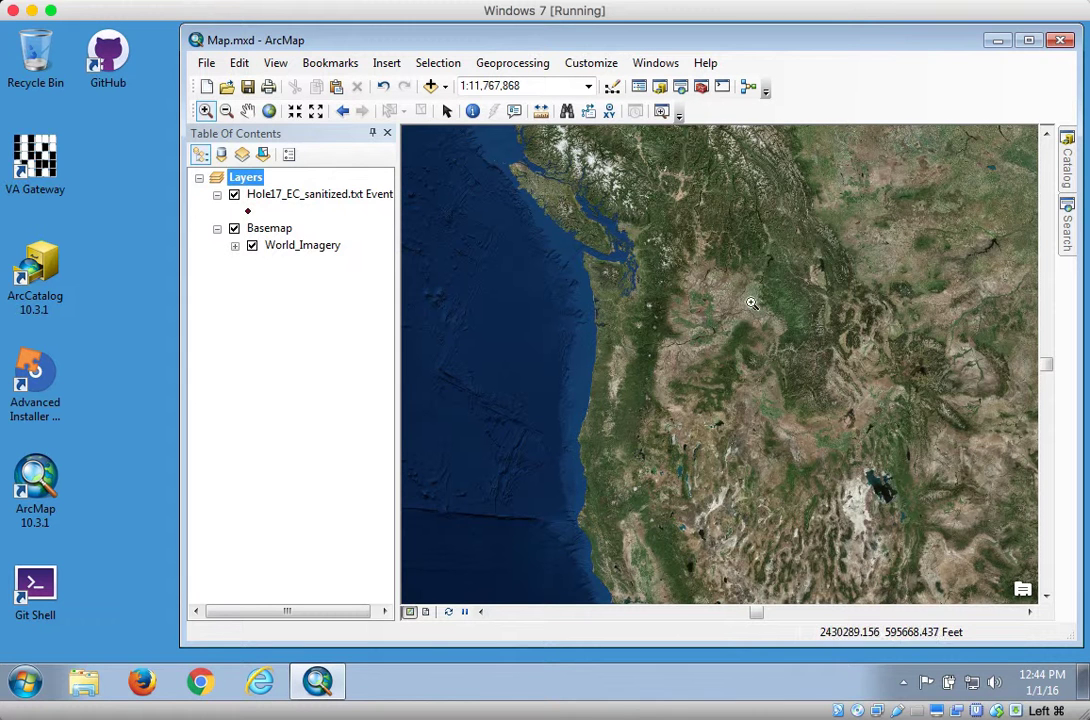
Step: Zoom in on the Hole 17 points until the individual points fill the golf course fairway in the view
click(205, 111)
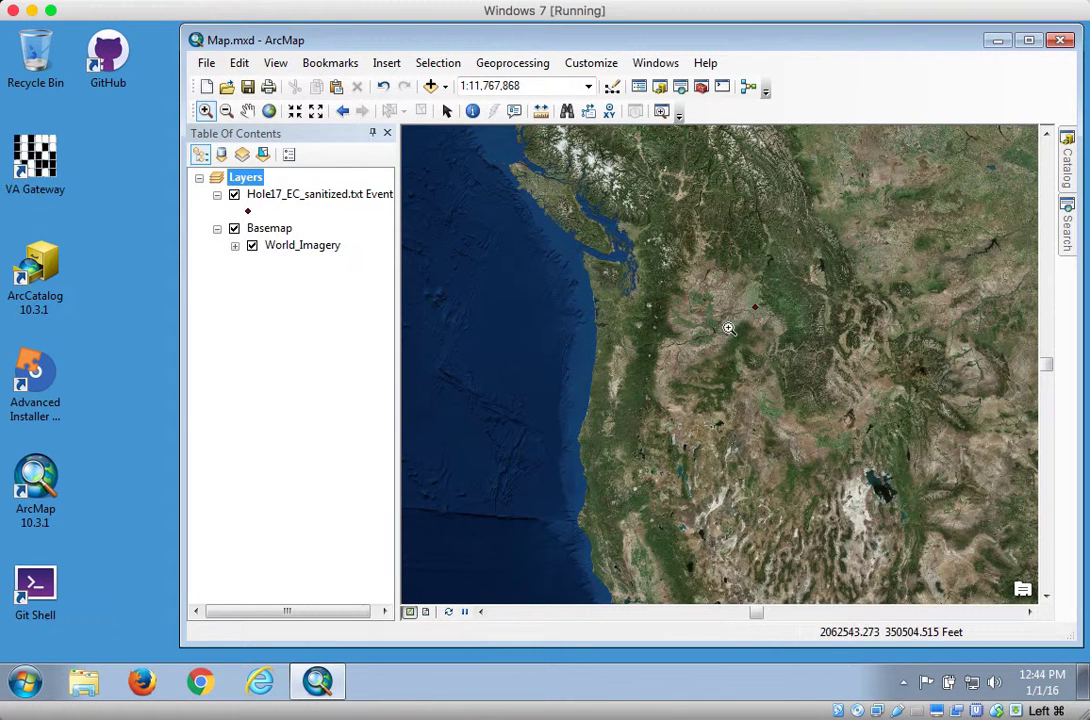
drag(746, 298, 764, 315)
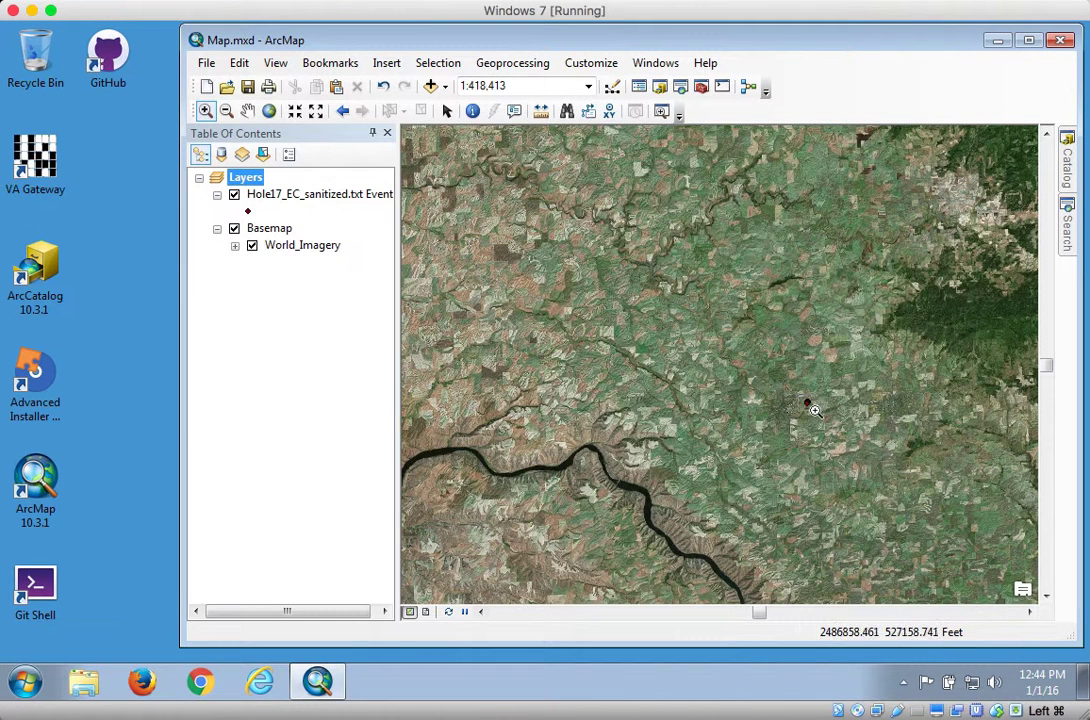
drag(800, 398, 818, 415)
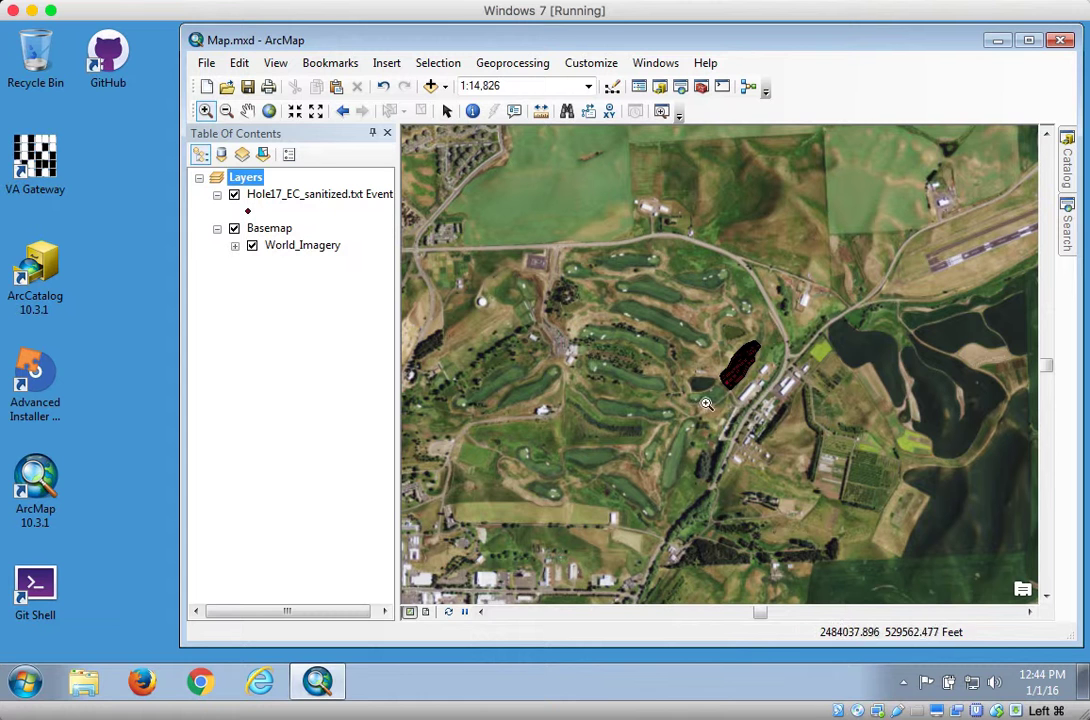
drag(688, 404, 779, 327)
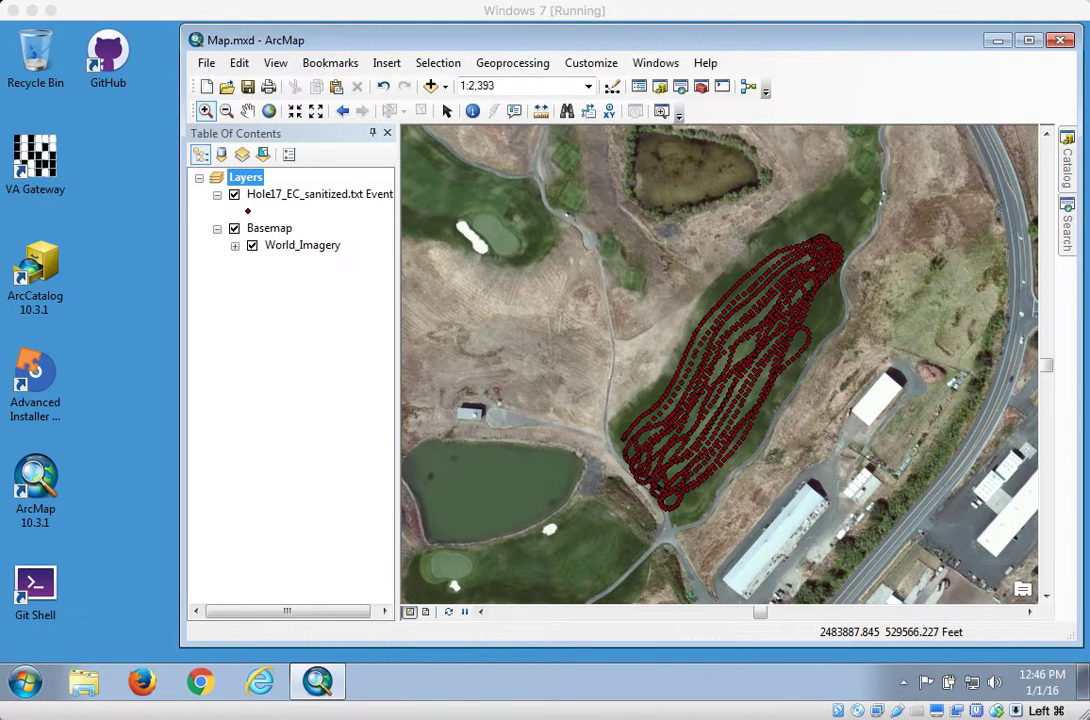
drag(360, 614, 365, 618)
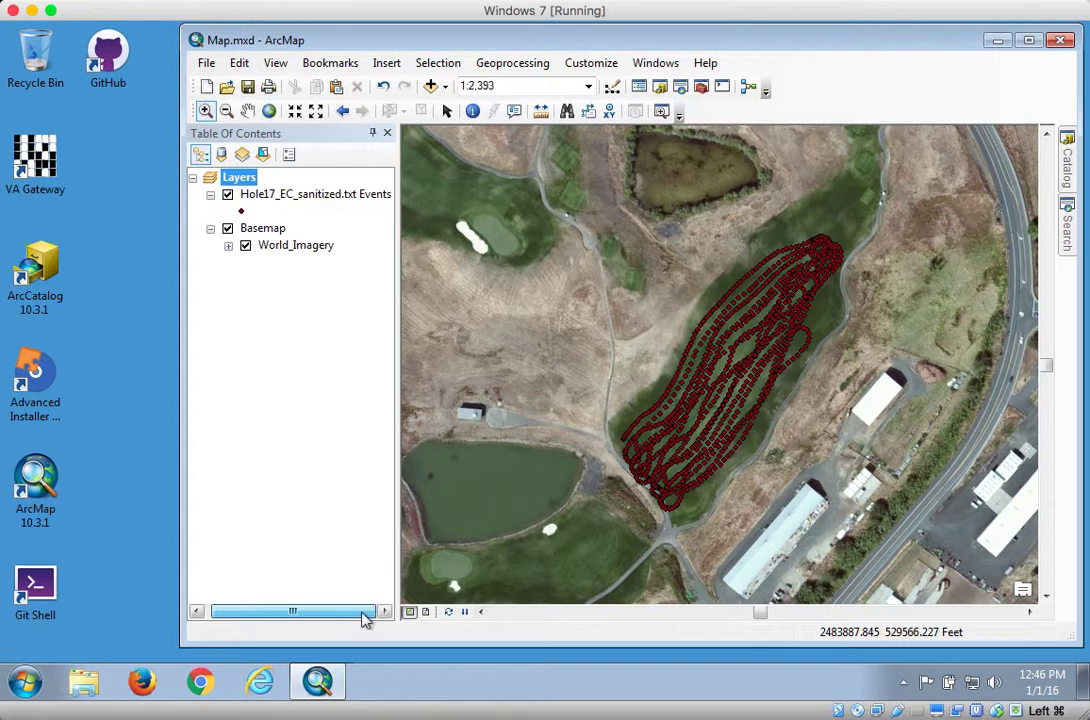
Step: Set up a data export of all features in the Hole17_EC_sanitized.txt Events layer using the data frame's coordinate system
right_click(327, 199)
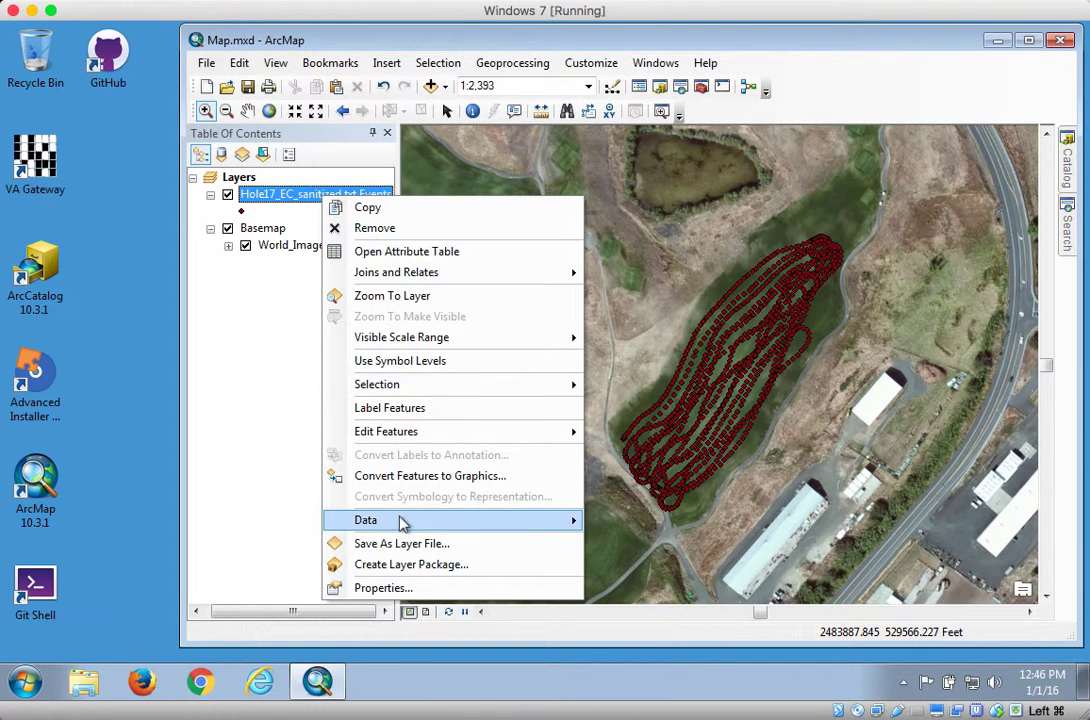
mouse_move(405, 525)
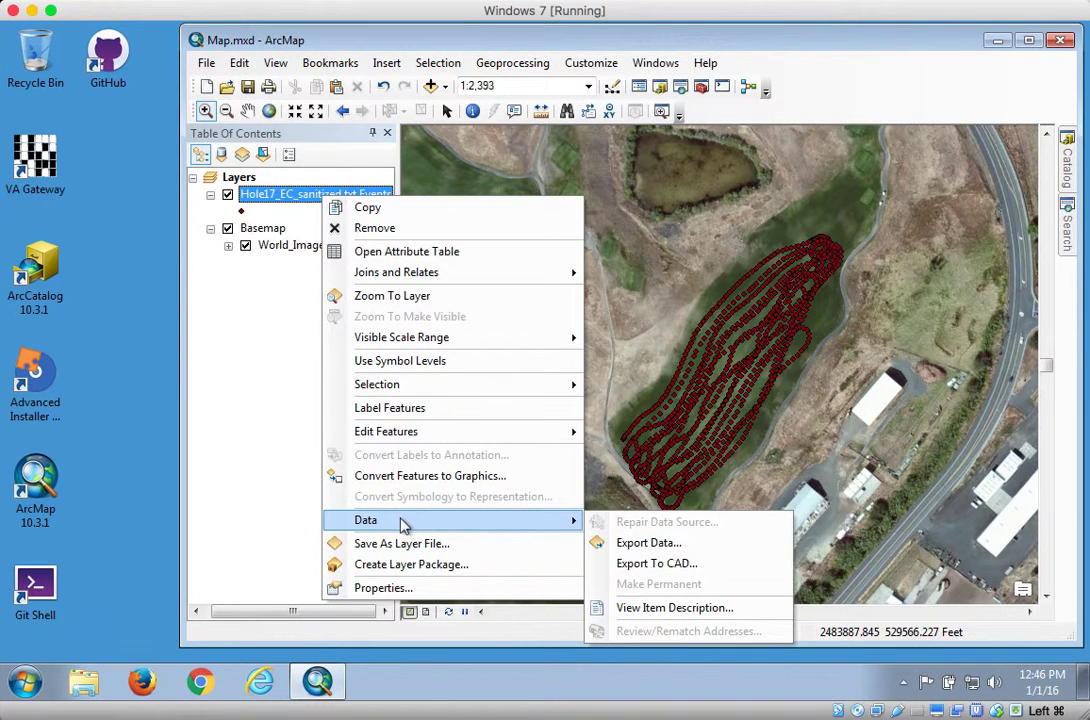
click(645, 542)
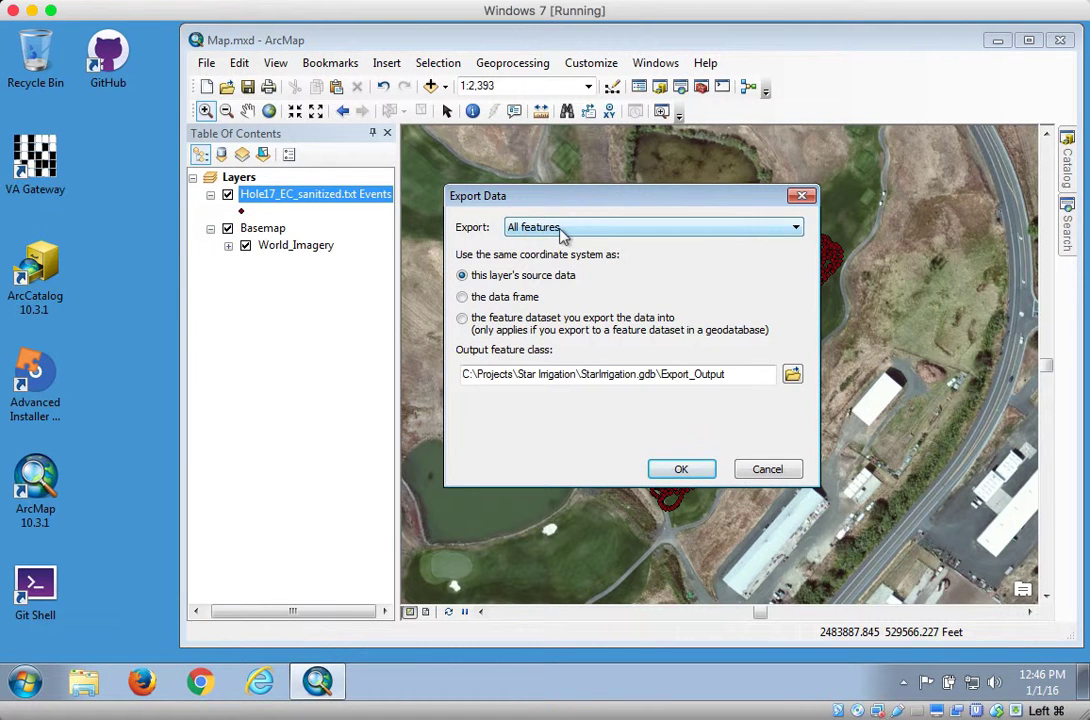
click(502, 304)
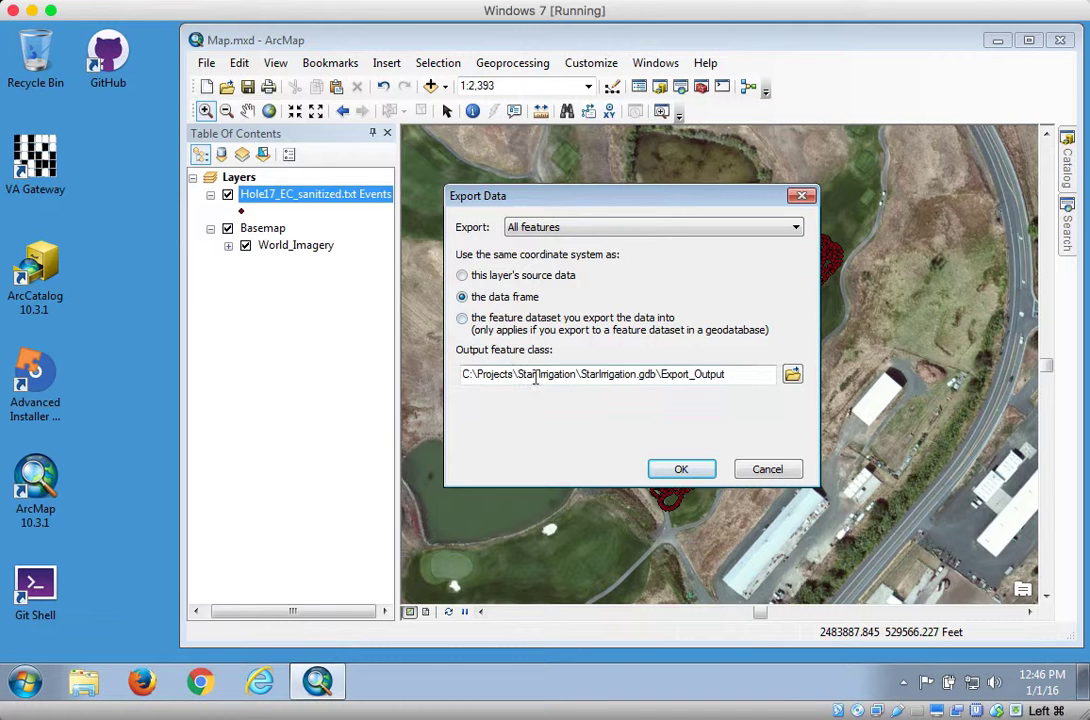
Step: Choose the Data.gdb geodatabase in C:\PrecisionIrrigationAnalysis\Farms\WSU\GolfCourse as the export's output location
click(792, 377)
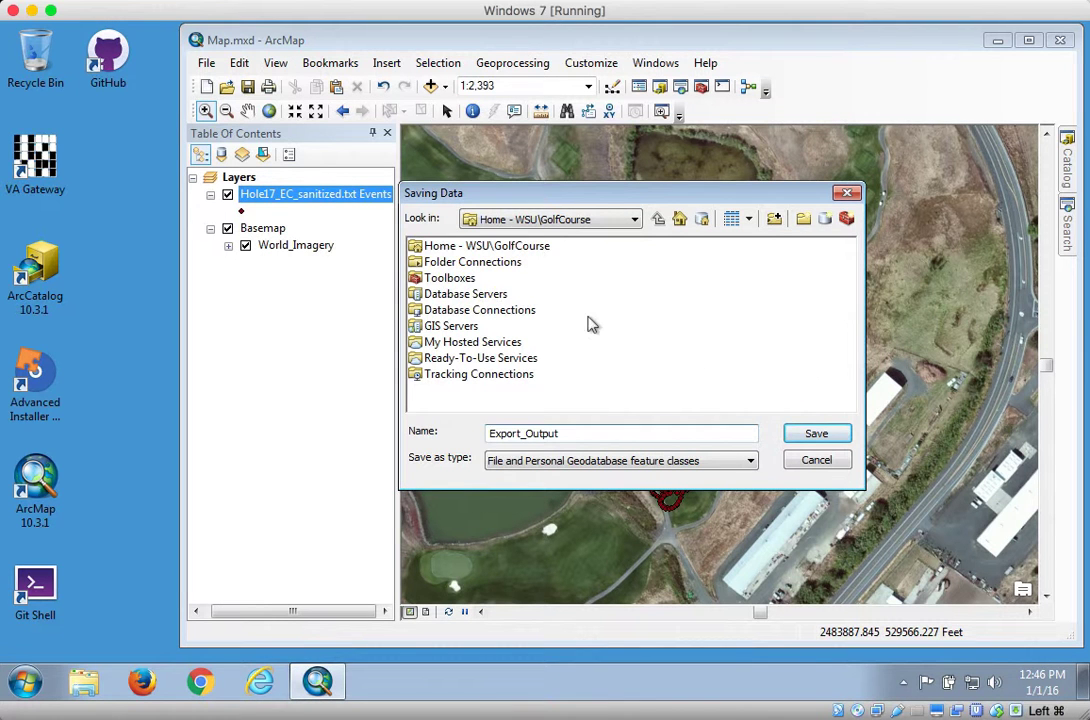
double_click(464, 264)
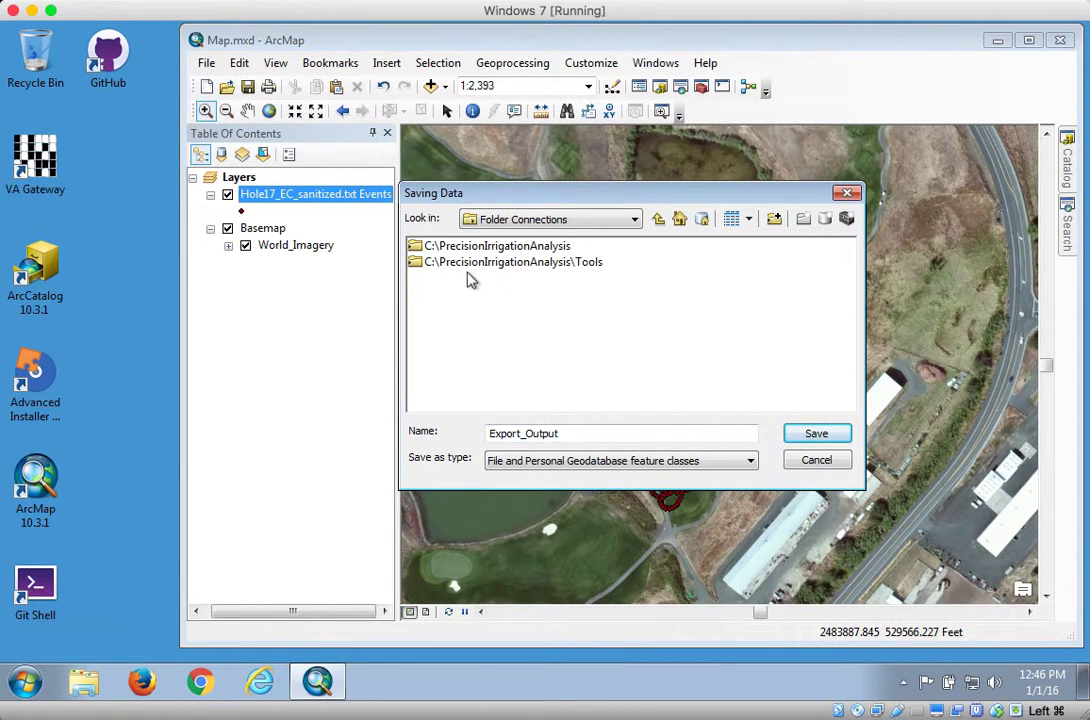
double_click(477, 248)
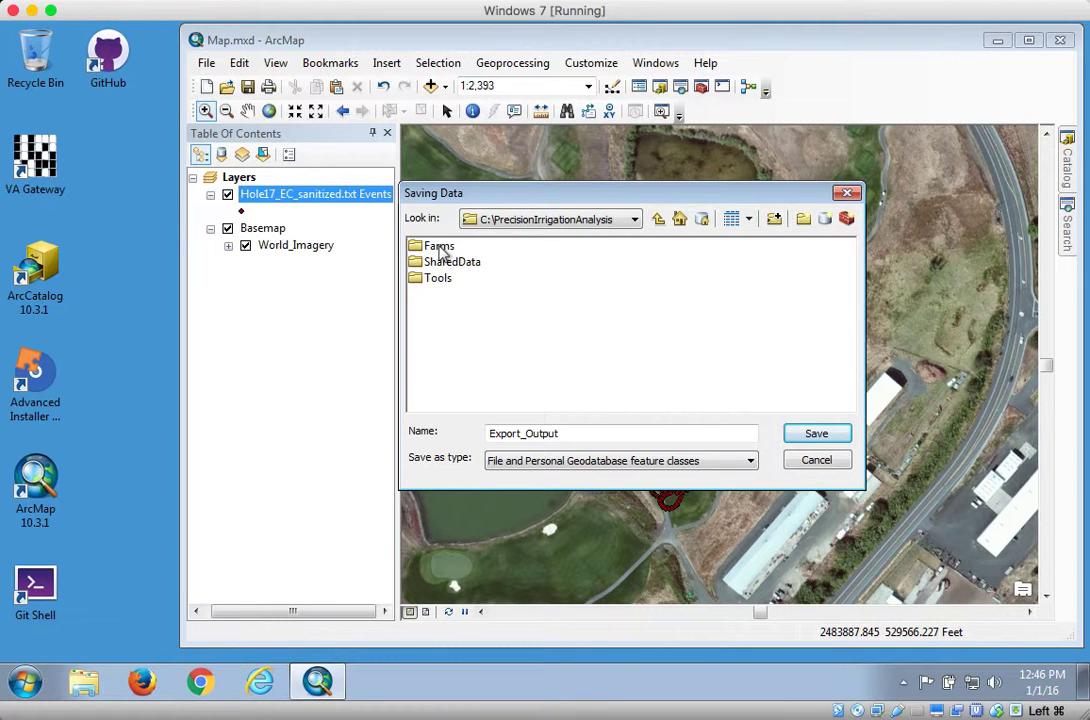
double_click(436, 246)
double_click(438, 263)
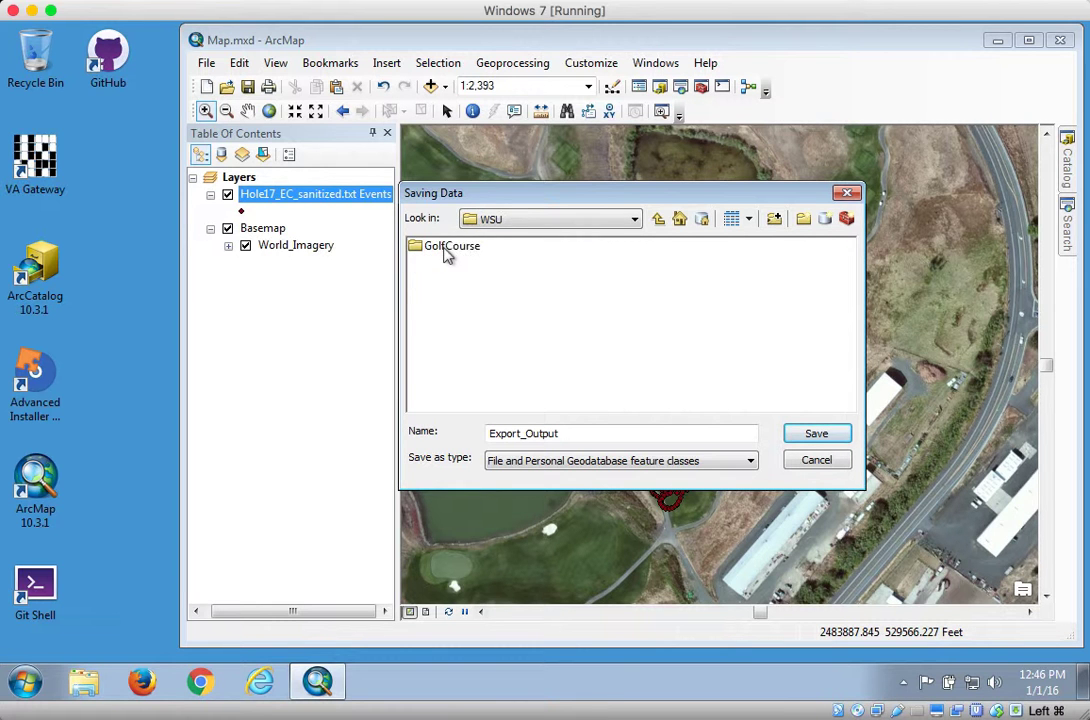
double_click(445, 249)
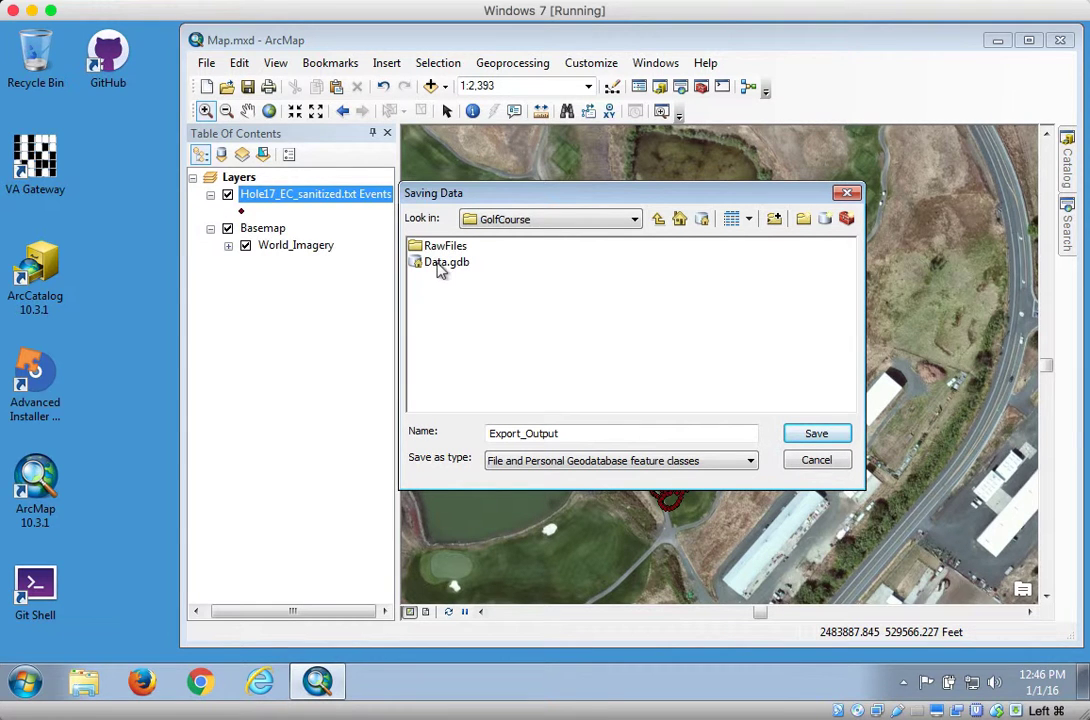
double_click(438, 264)
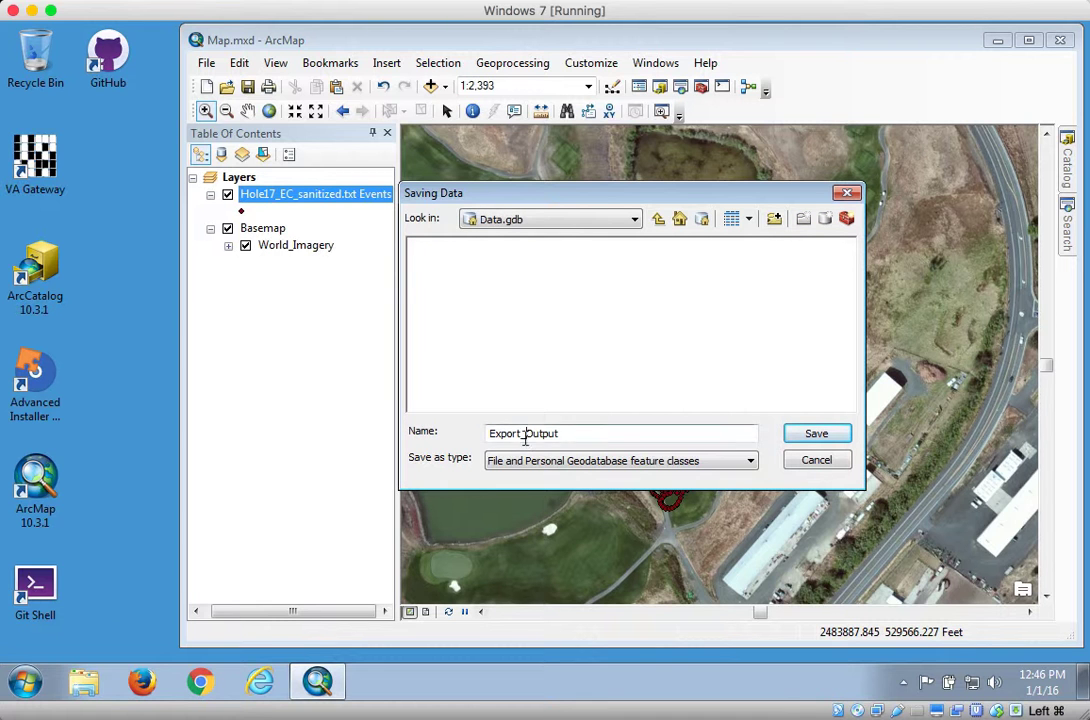
Step: Name the output feature class EC_Hole_17, export the points and add the exported data to the map as a layer
double_click(582, 434)
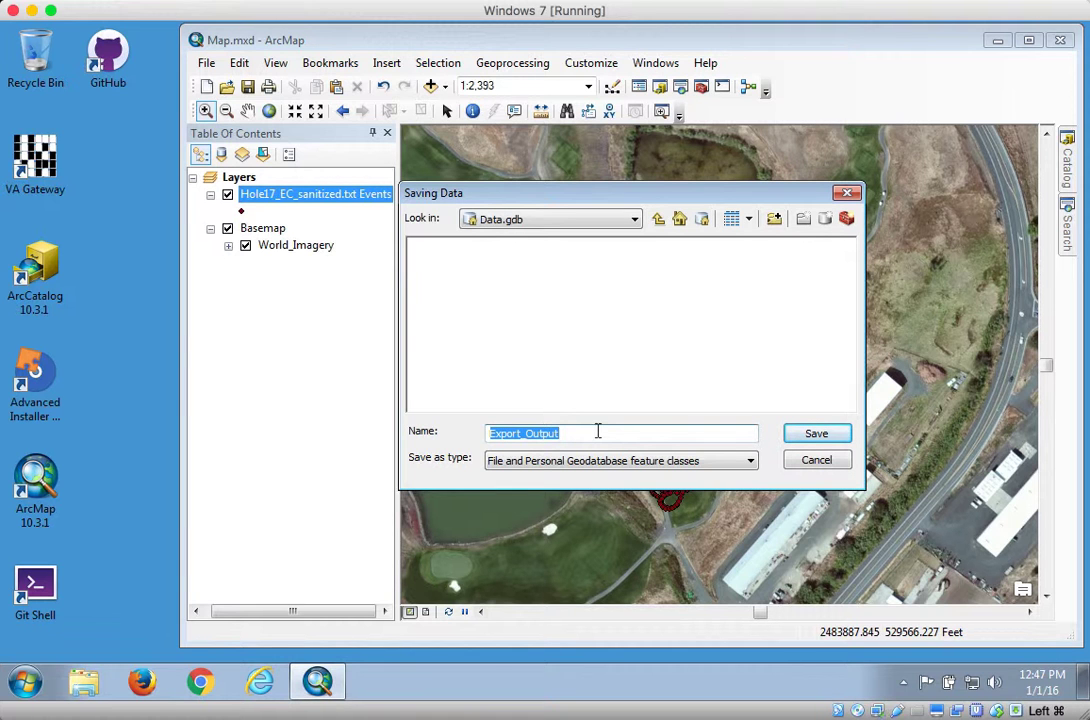
text(EC)
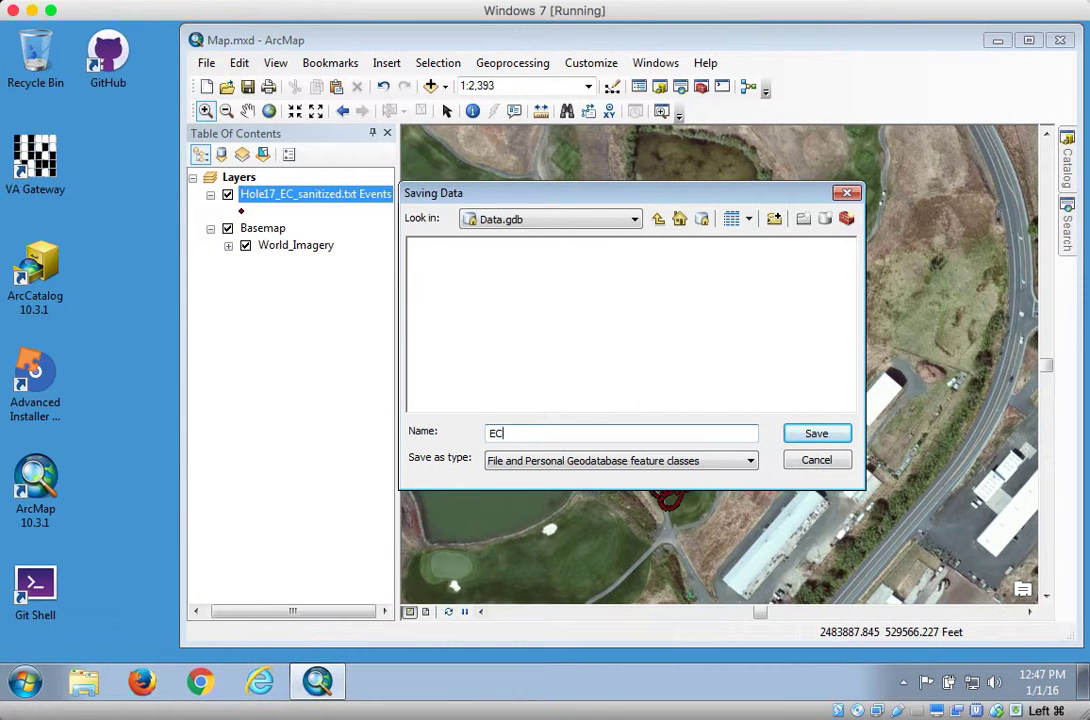
text(_hole_17)
key(BackSpace)
text(H)
drag(501, 432, 490, 434)
click(561, 434)
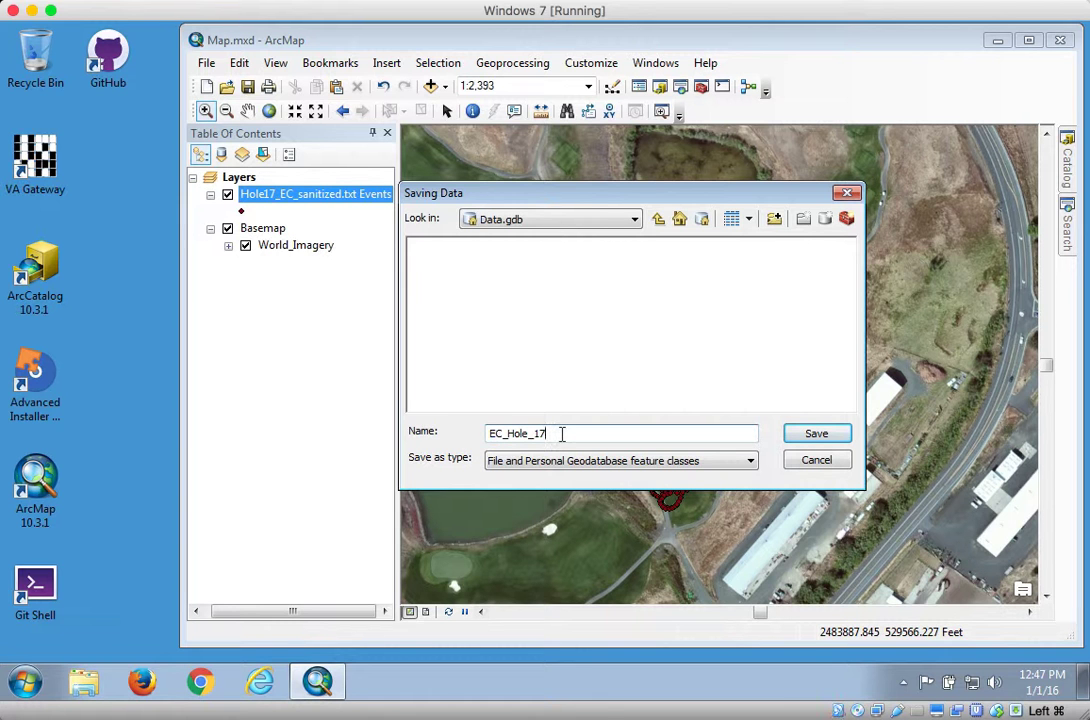
click(802, 438)
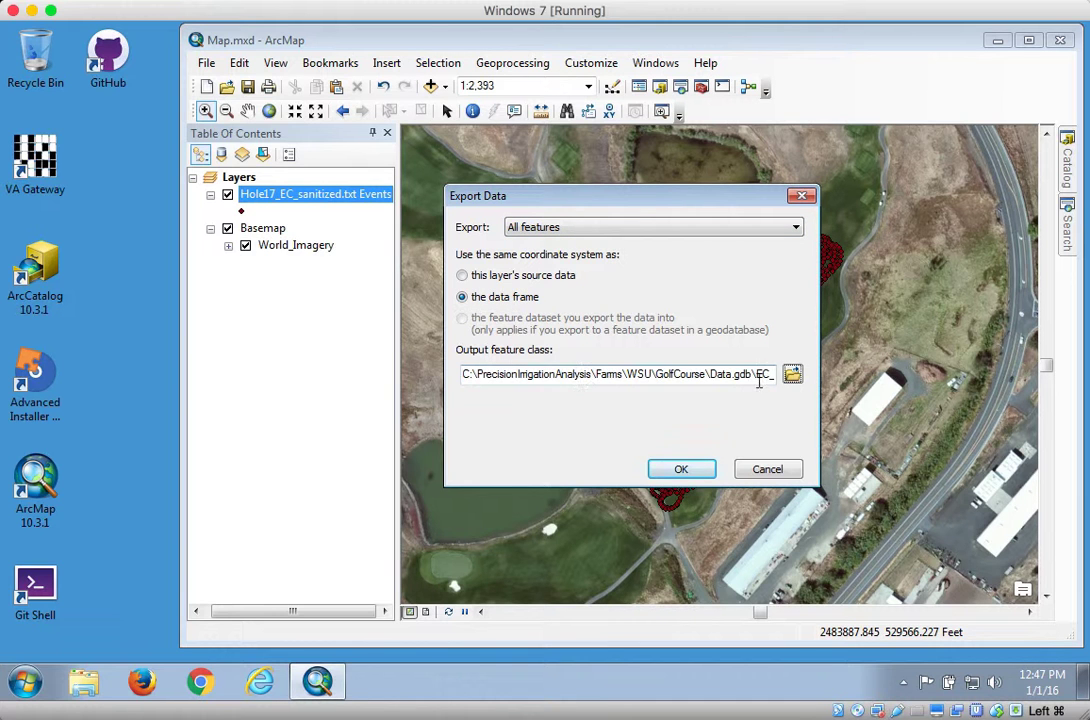
click(684, 470)
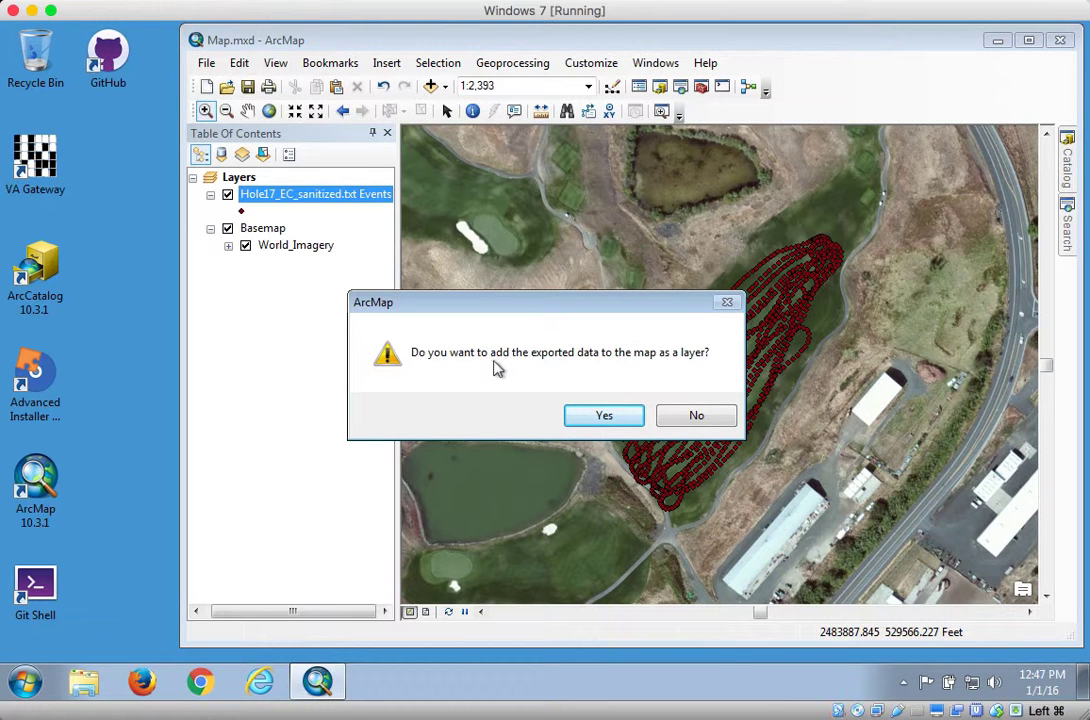
click(605, 416)
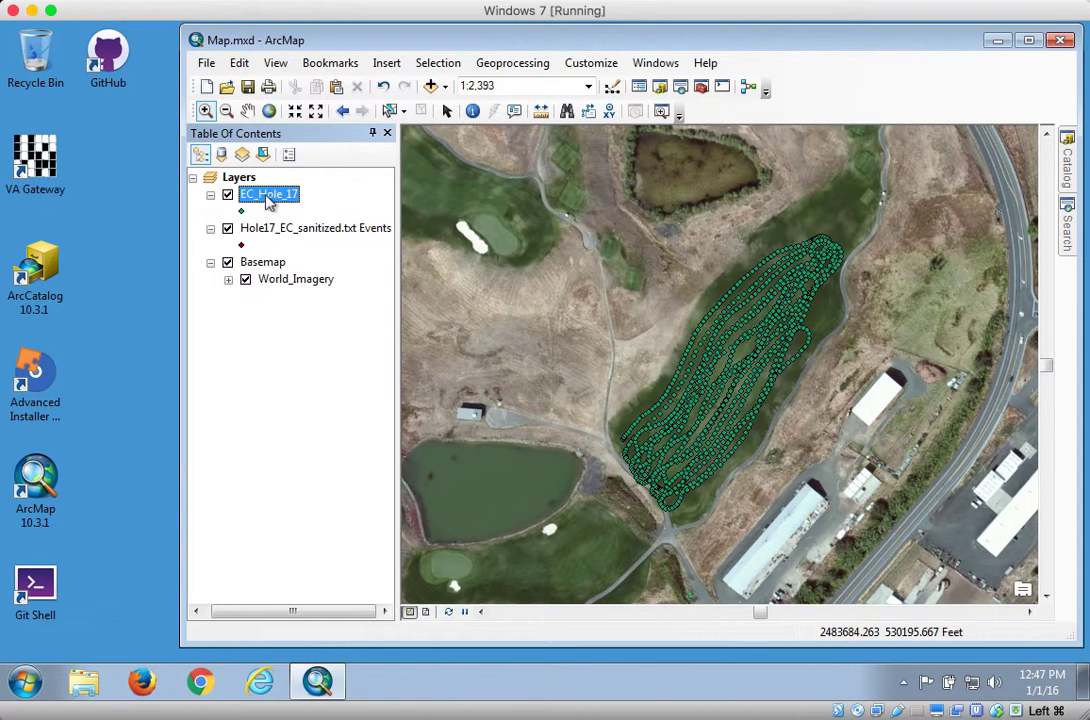
Step: Remove the Hole17_EC_sanitized.txt Events layer from the map
click(283, 231)
right_click(282, 232)
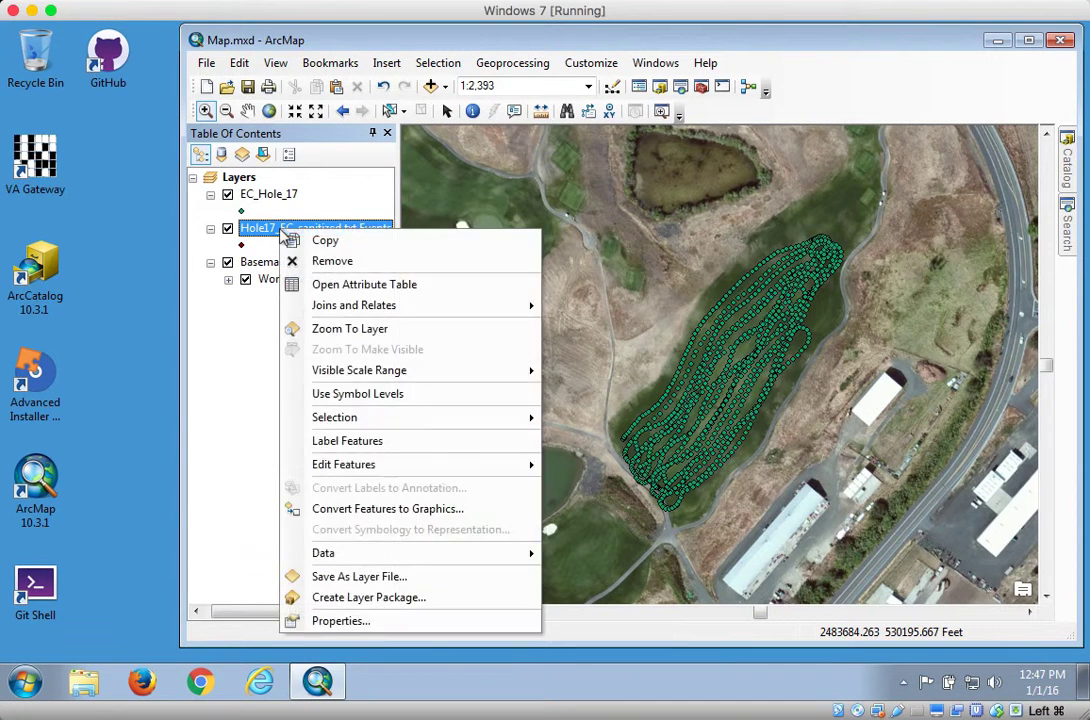
click(318, 263)
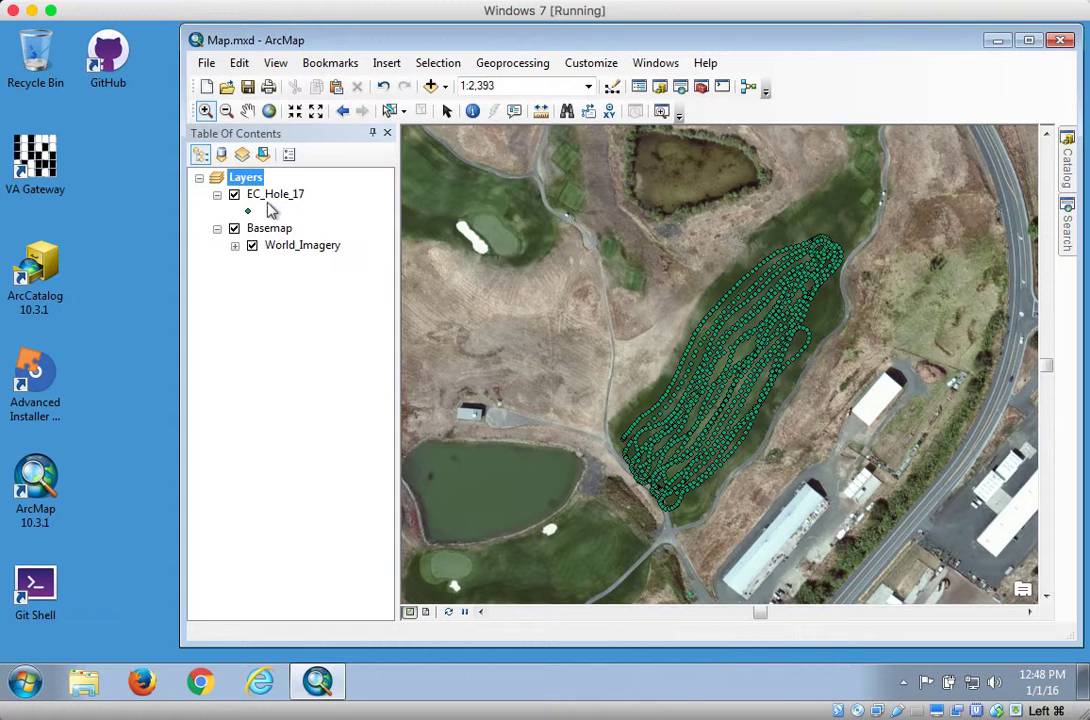
Step: Examine the contents of the GolfCourse Data.gdb and the LDS farm's ERDA folder in the catalog tree
click(1069, 168)
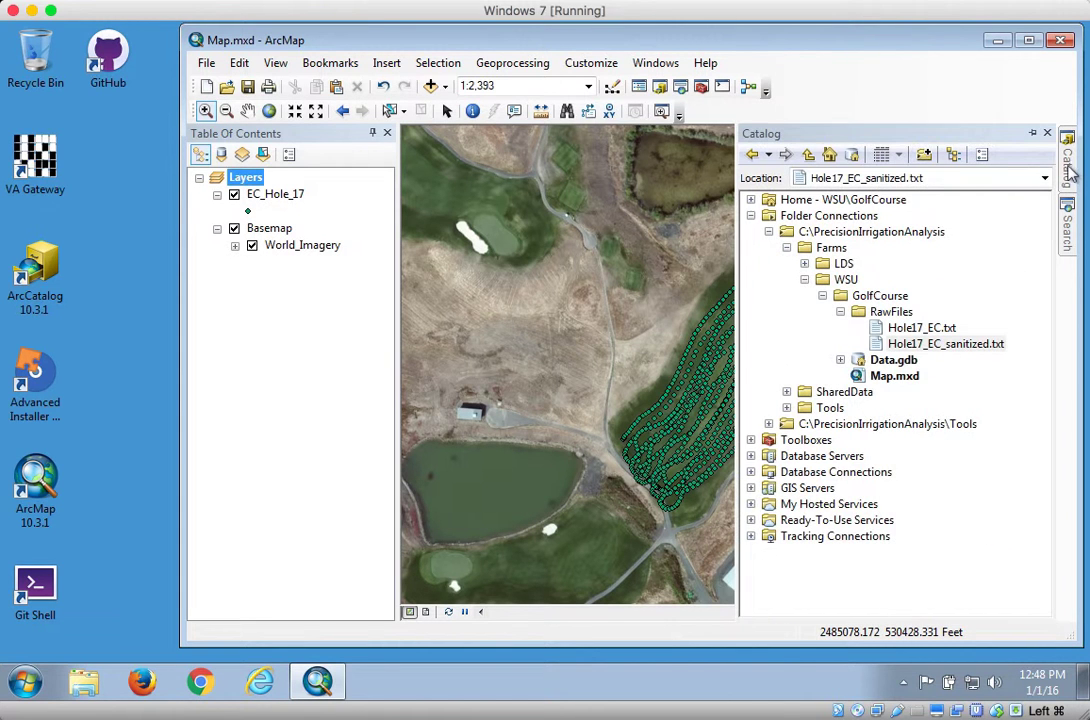
click(840, 360)
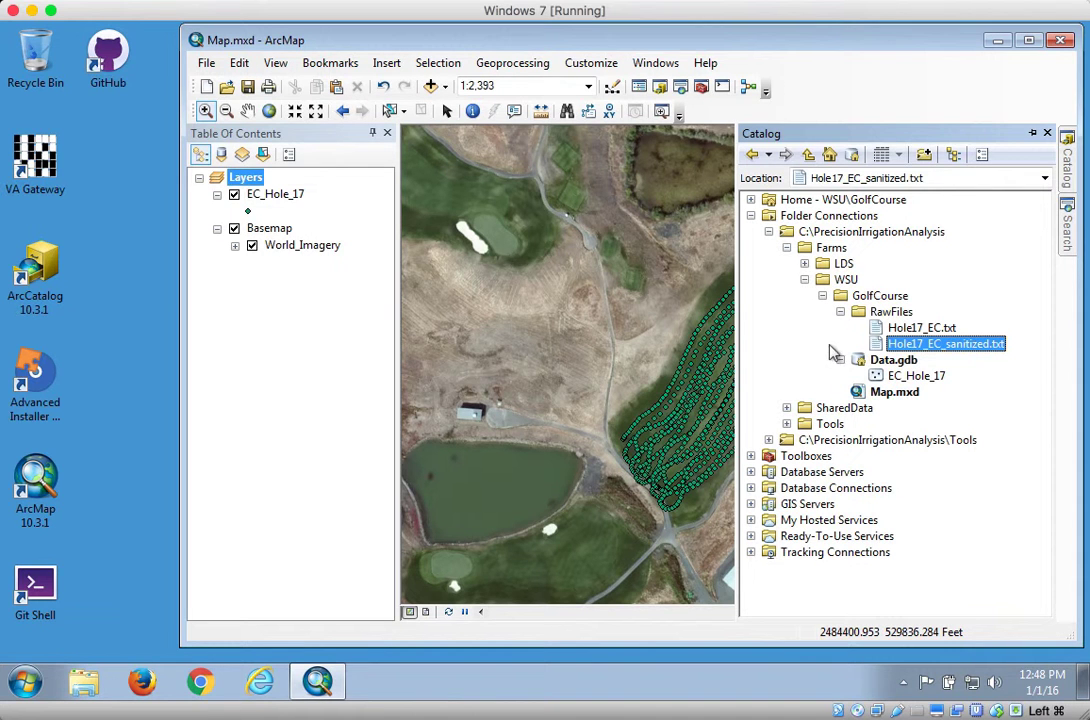
click(805, 263)
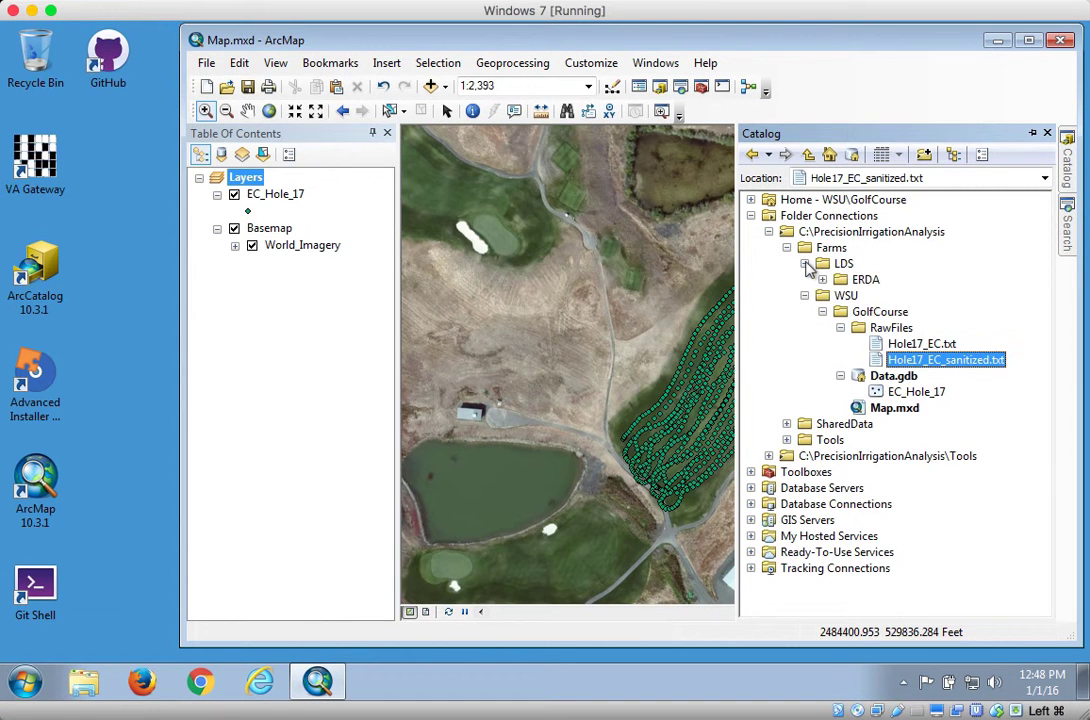
click(823, 280)
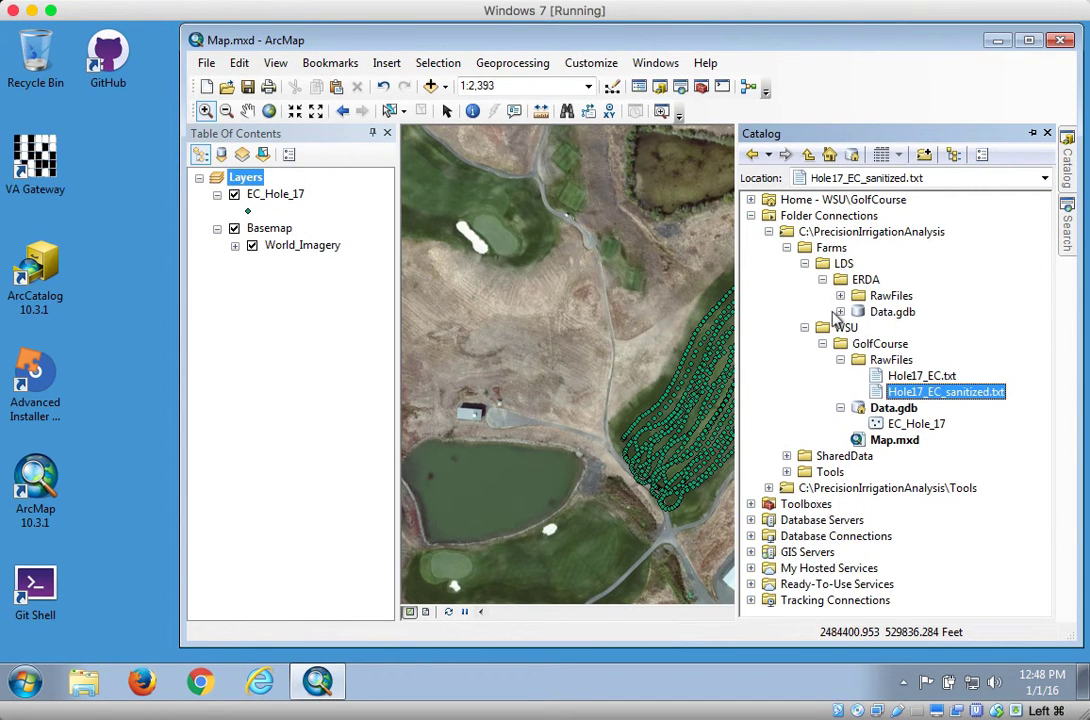